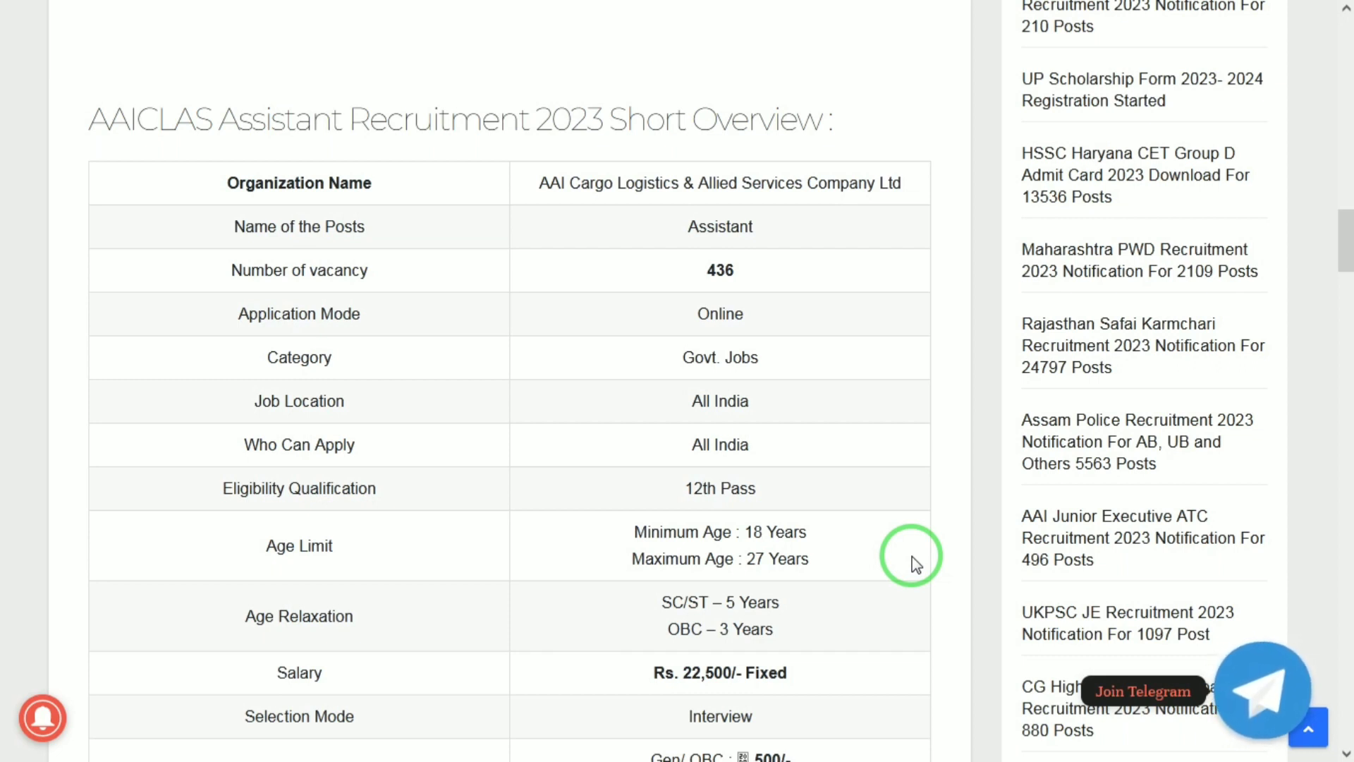
# Scroll the AAICLAS Assistant Recruitment 2023 article down to the Age Limit and Salary Details sections
pyautogui.scroll(-1, 916, 564)
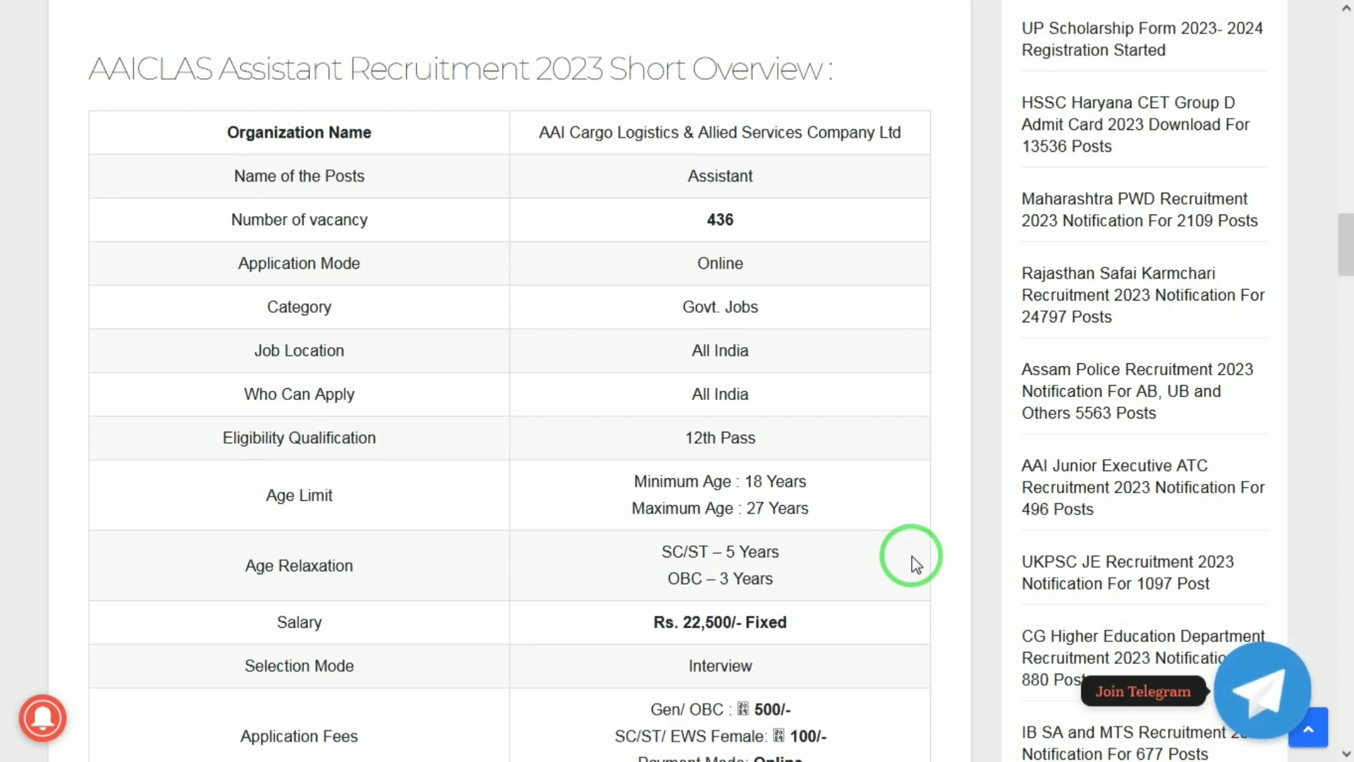
pyautogui.scroll(-1, 916, 565)
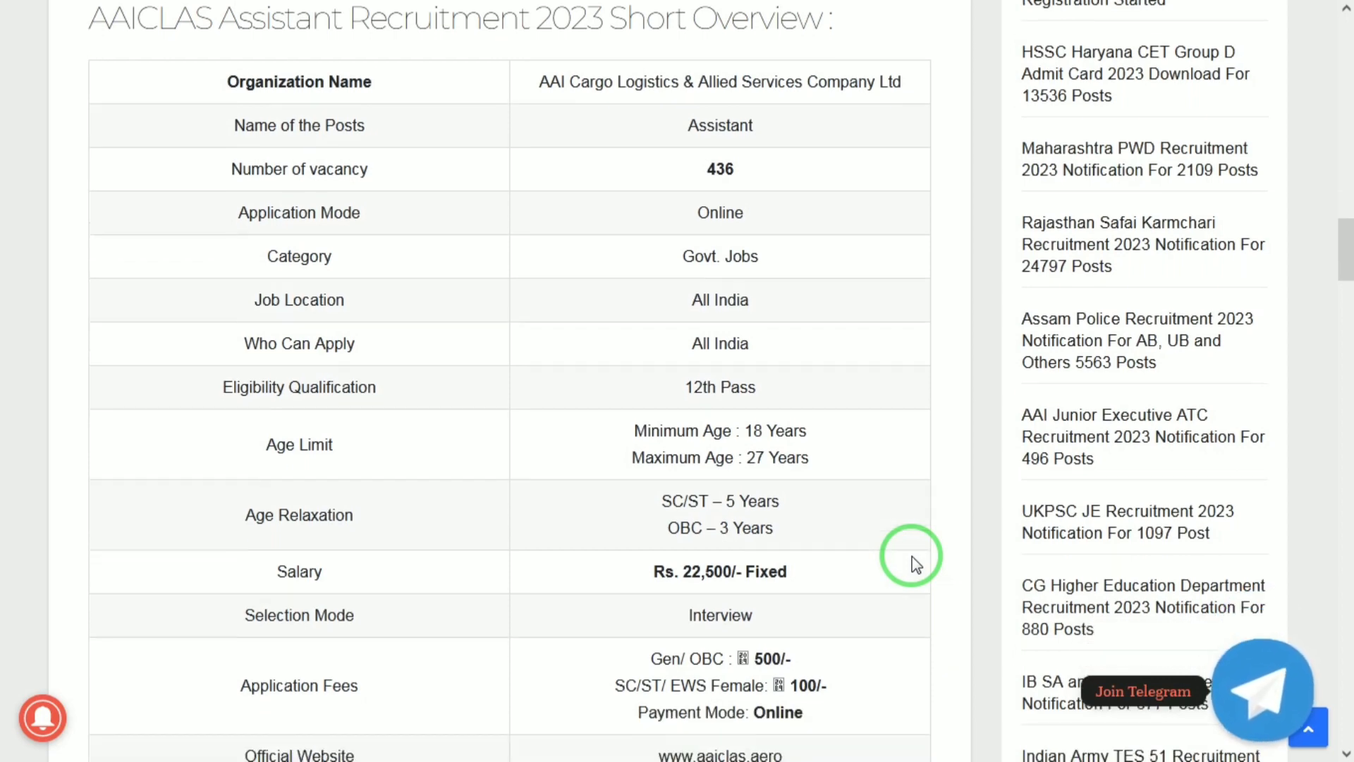
pyautogui.scroll(-1, 916, 565)
pyautogui.scroll(-1, 916, 565)
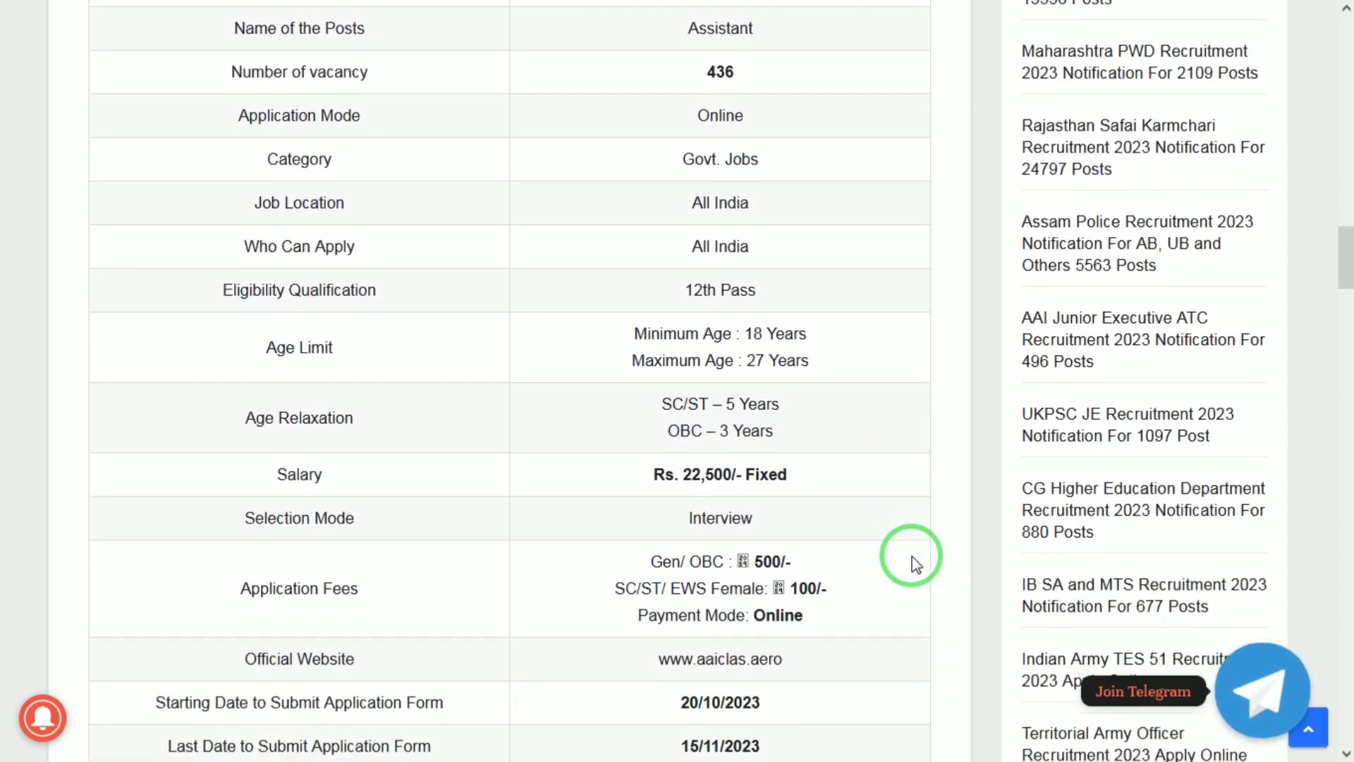
pyautogui.scroll(-1, 916, 564)
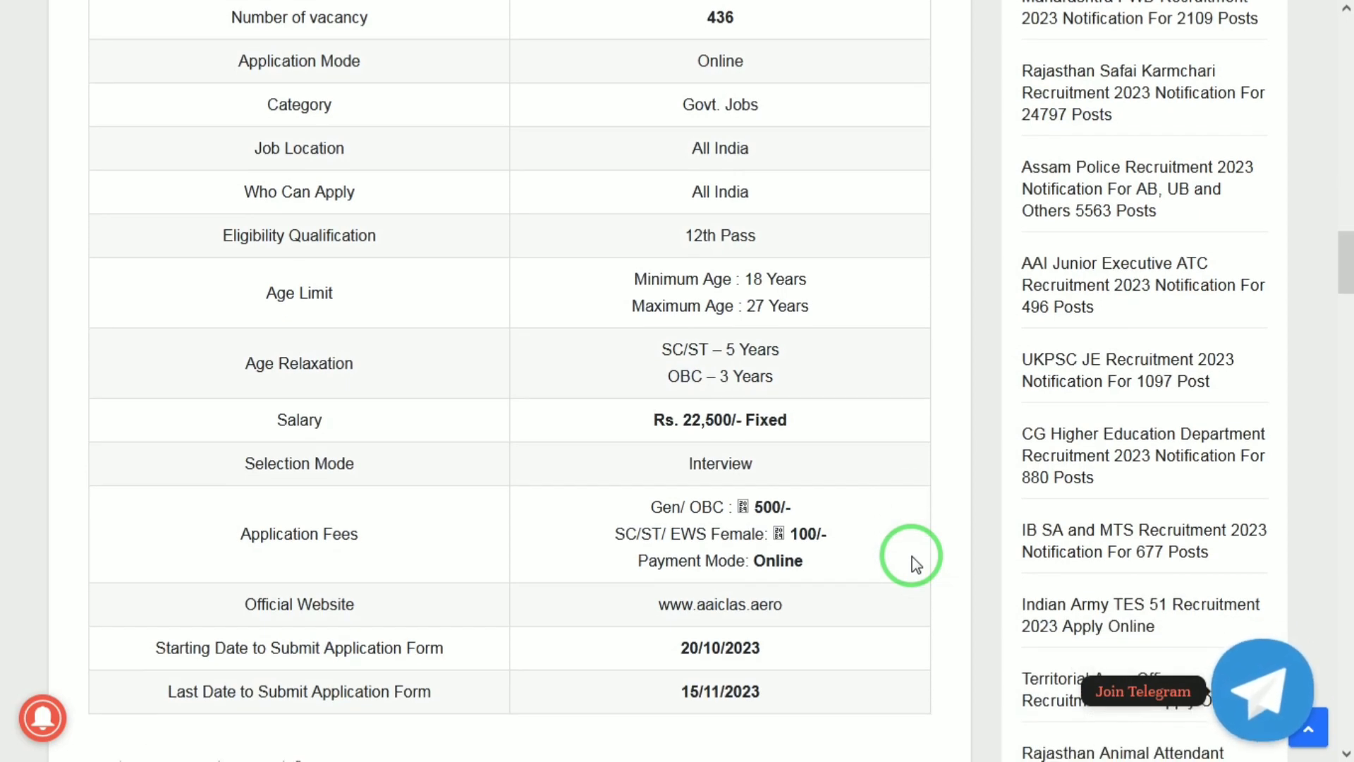
pyautogui.scroll(-1, 916, 563)
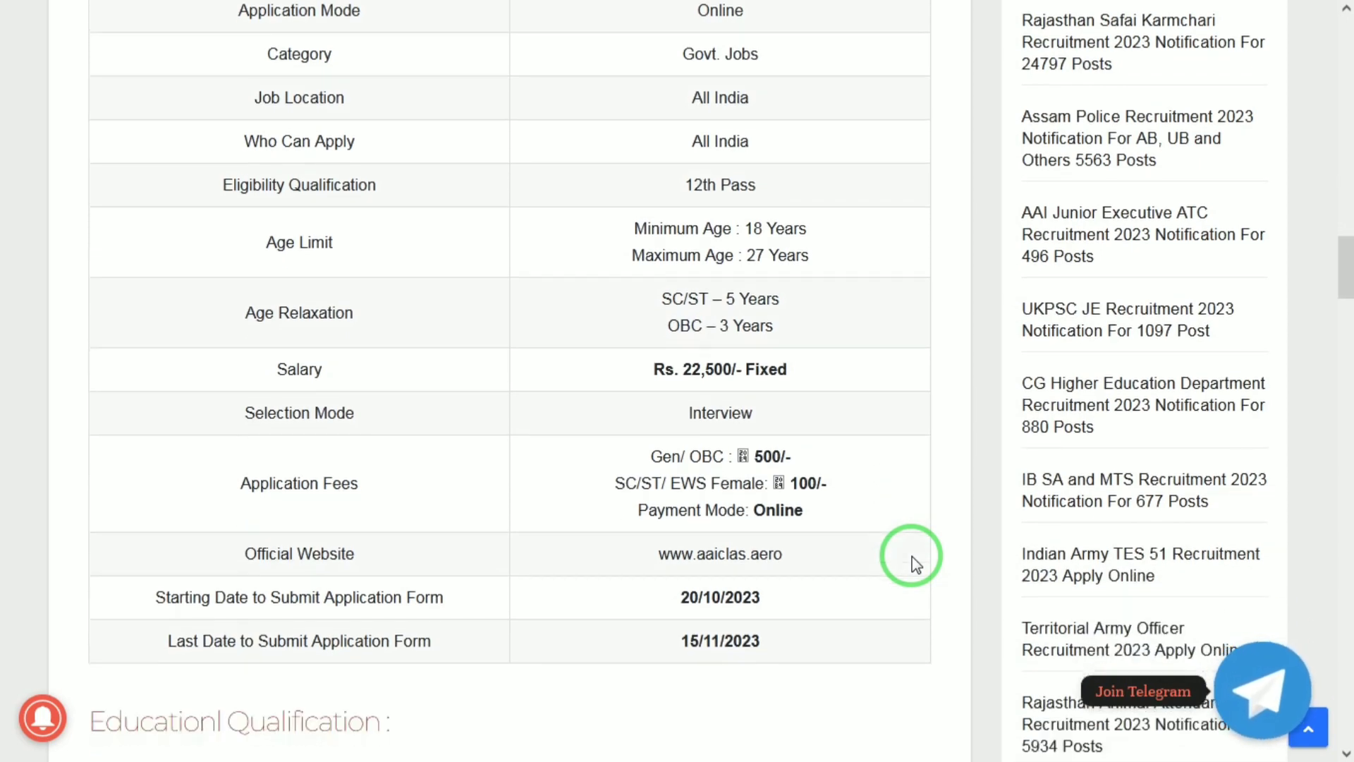
pyautogui.scroll(-1, 915, 565)
pyautogui.scroll(-2, 916, 564)
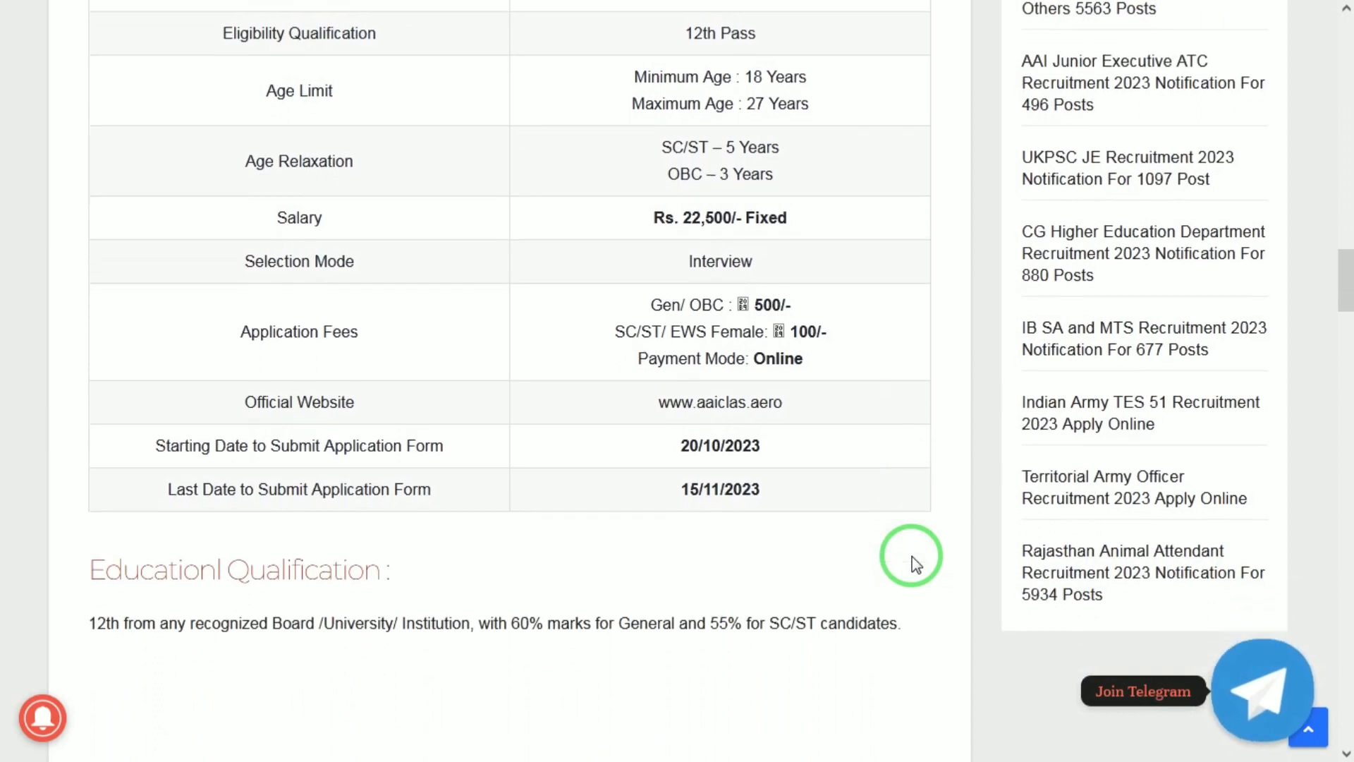
pyautogui.scroll(-2, 915, 565)
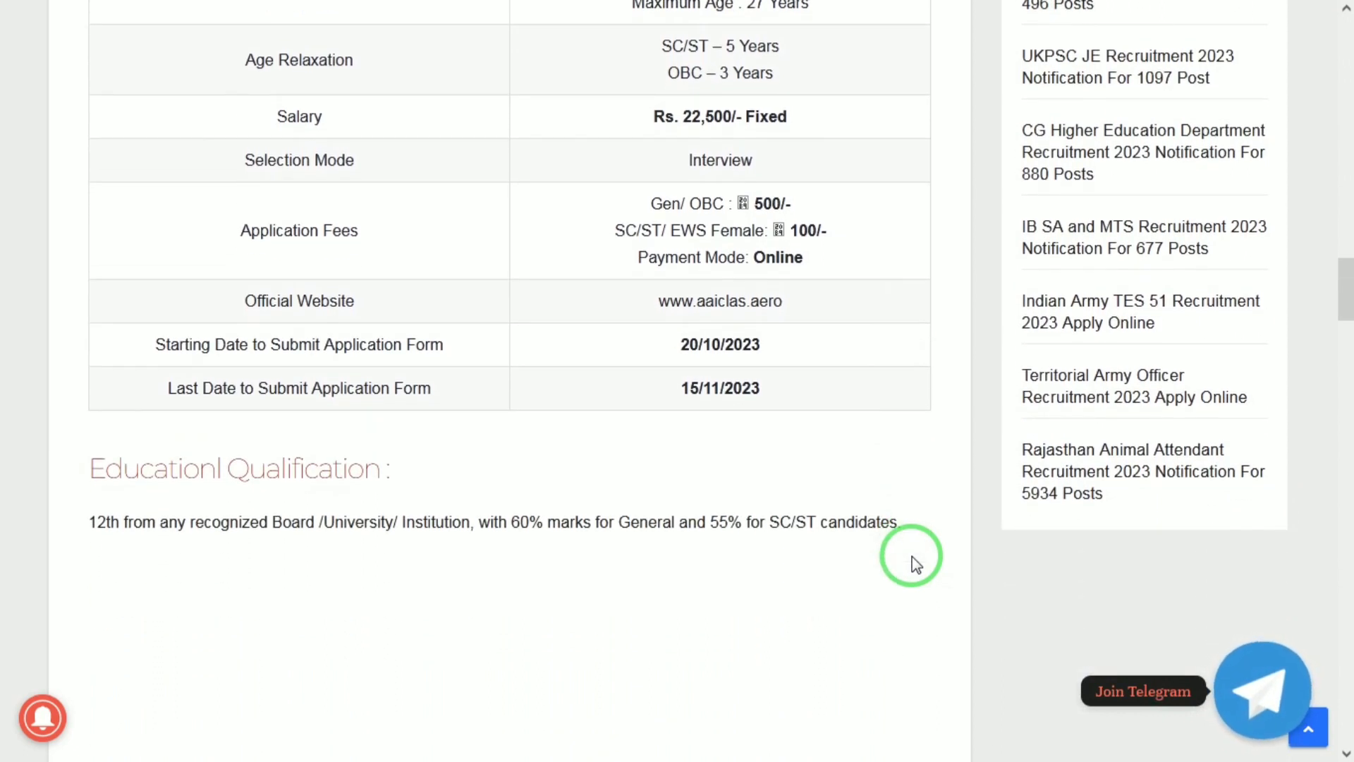
pyautogui.scroll(-1, 916, 565)
pyautogui.scroll(-2, 916, 564)
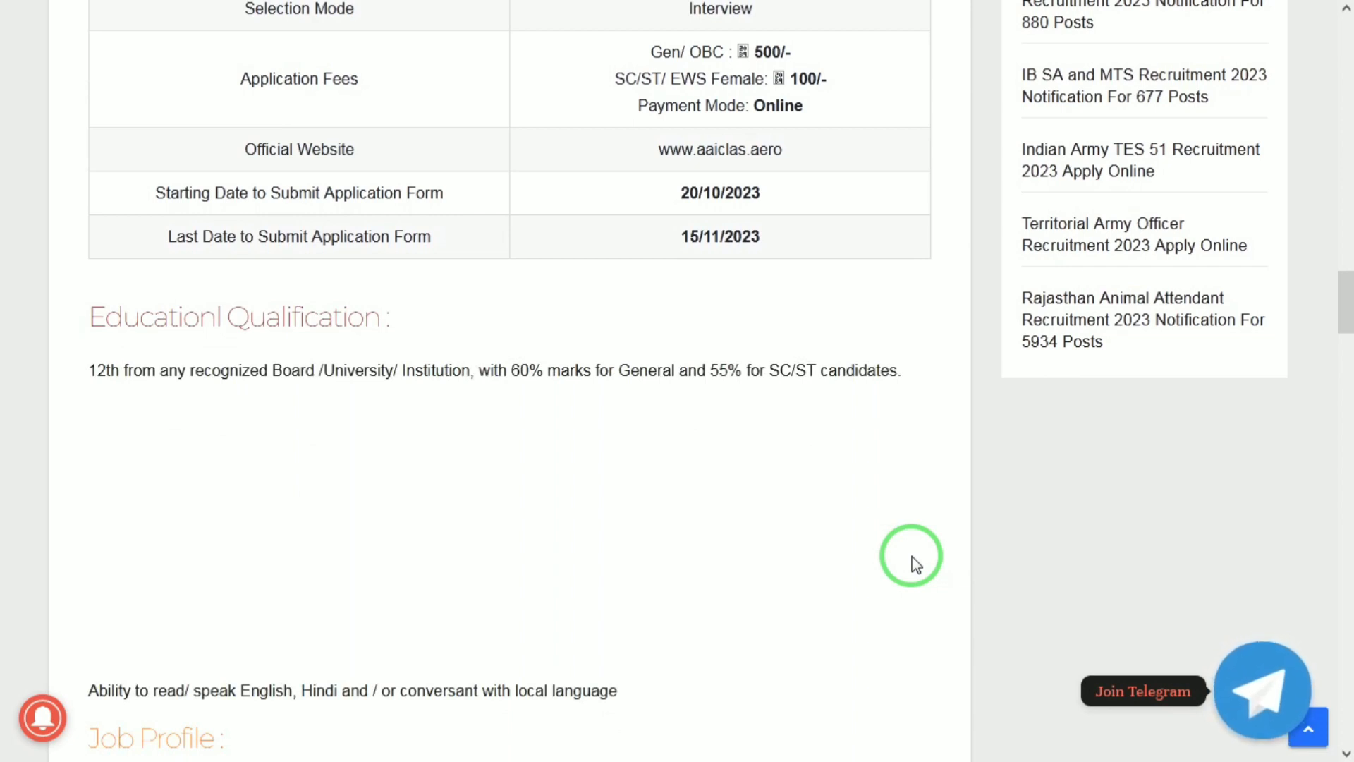
pyautogui.scroll(-2, 915, 565)
pyautogui.scroll(-1, 916, 565)
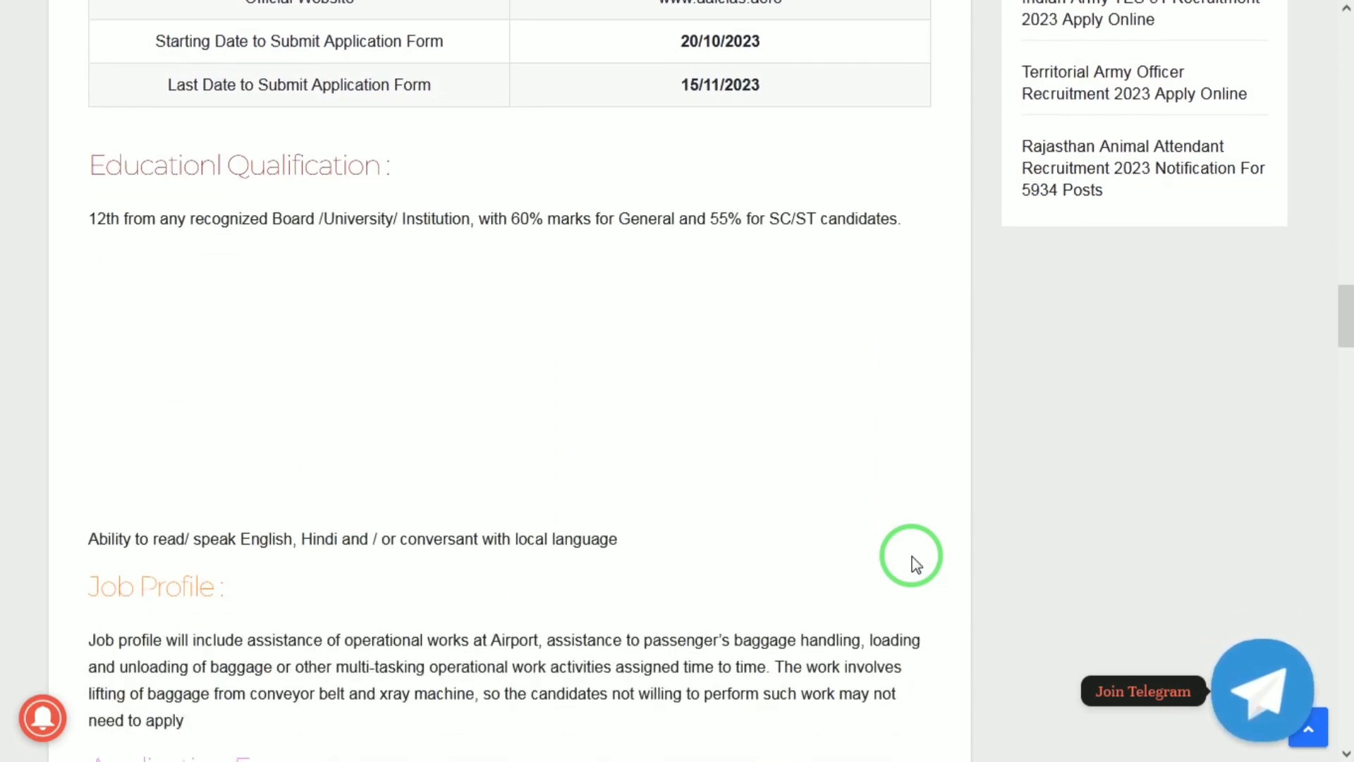
pyautogui.scroll(-1, 916, 565)
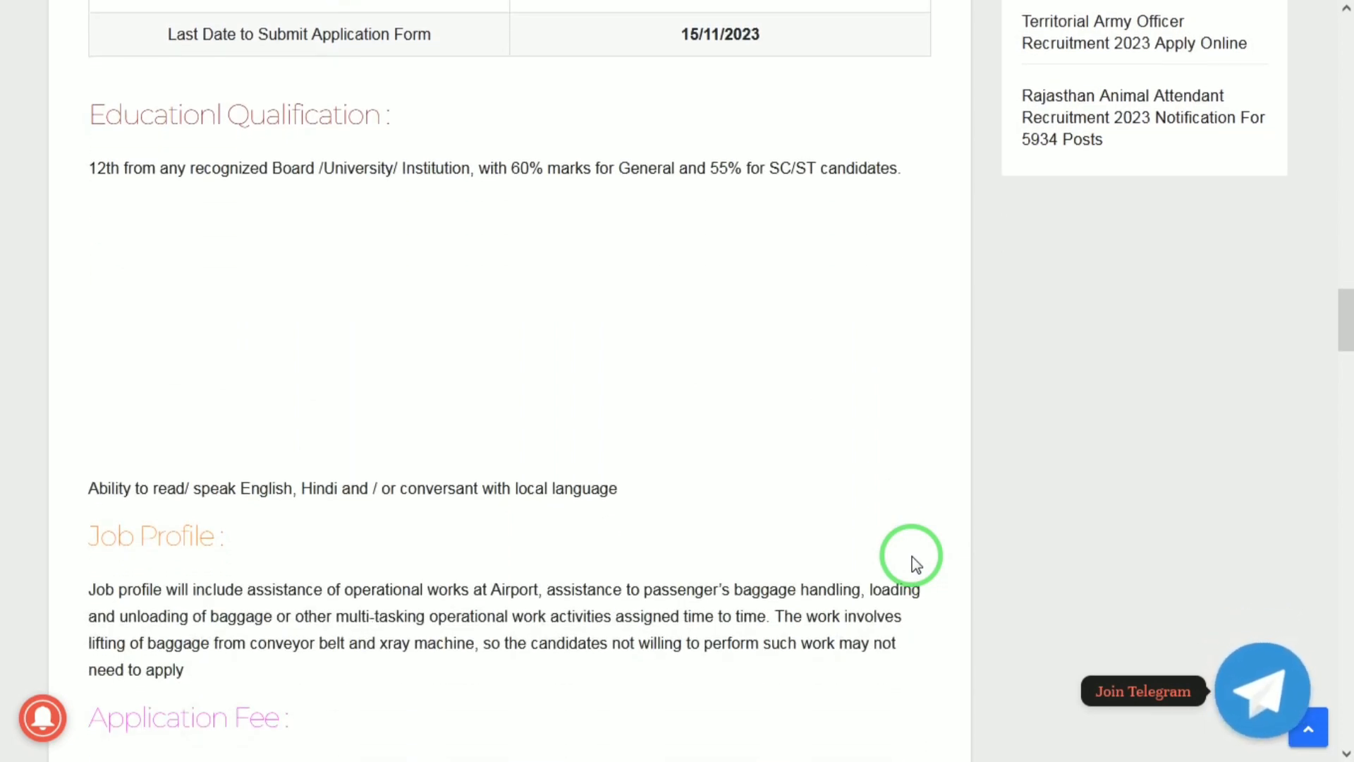
pyautogui.scroll(-1, 915, 564)
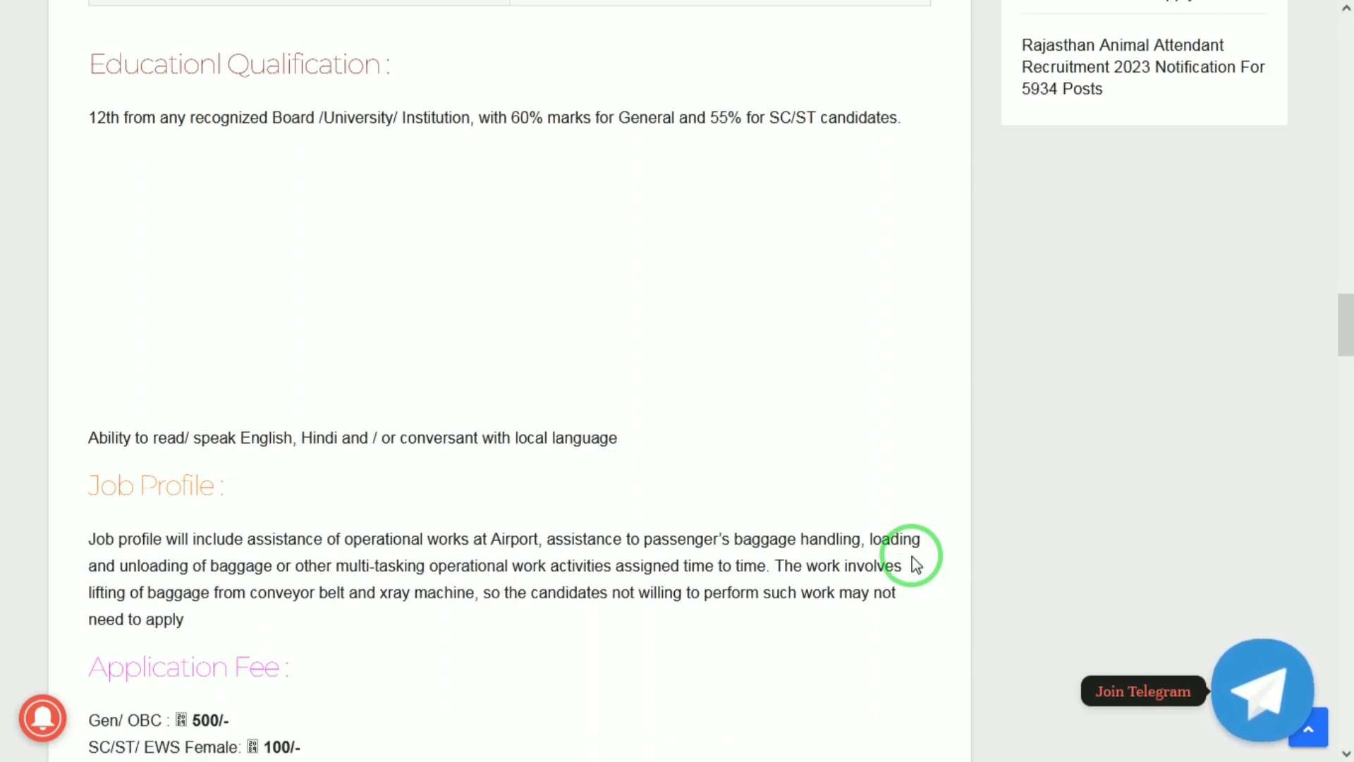
pyautogui.scroll(-4, 915, 564)
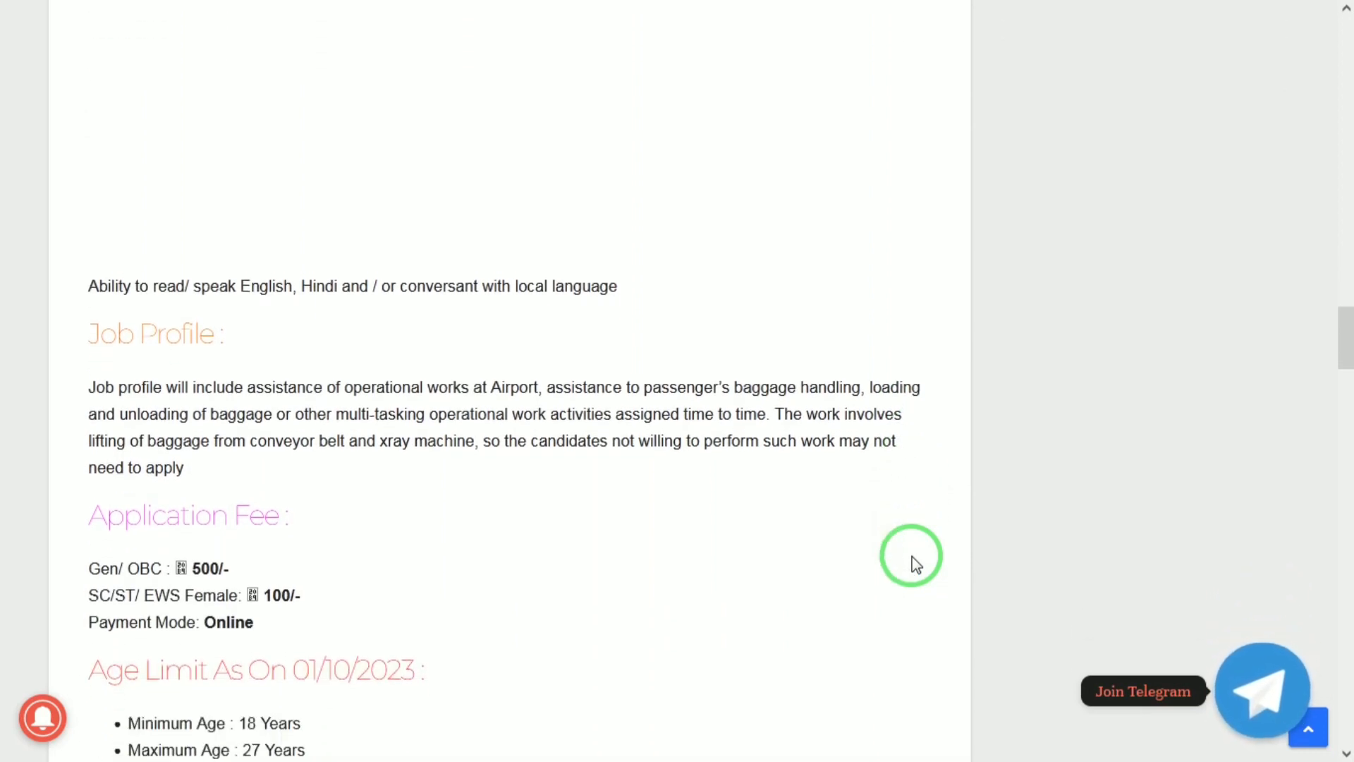
pyautogui.scroll(-1, 916, 564)
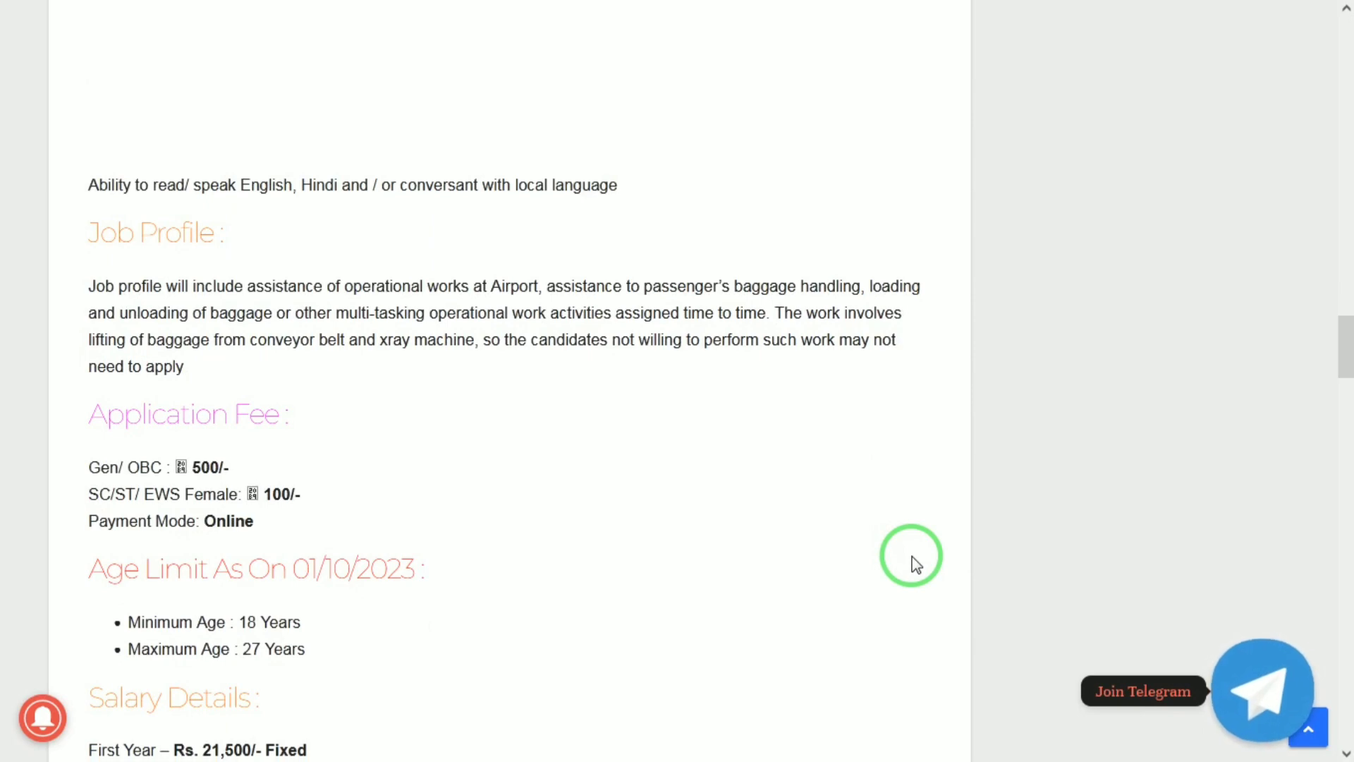
# Follow 'Register Here' from the AAICLAS Career Login page to the new-user registration tab
pyautogui.click(739, 9)
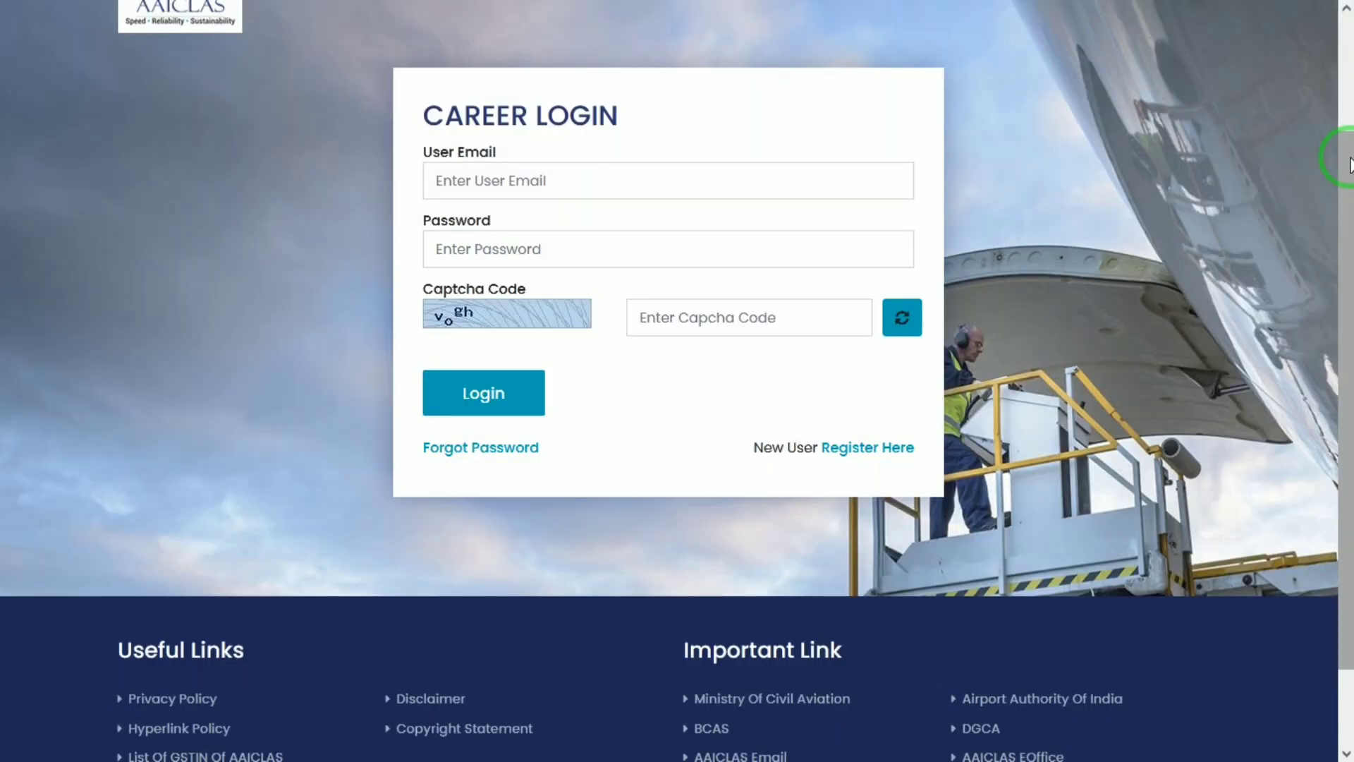
pyautogui.moveTo(1350, 165); pyautogui.dragTo(1350, 121)
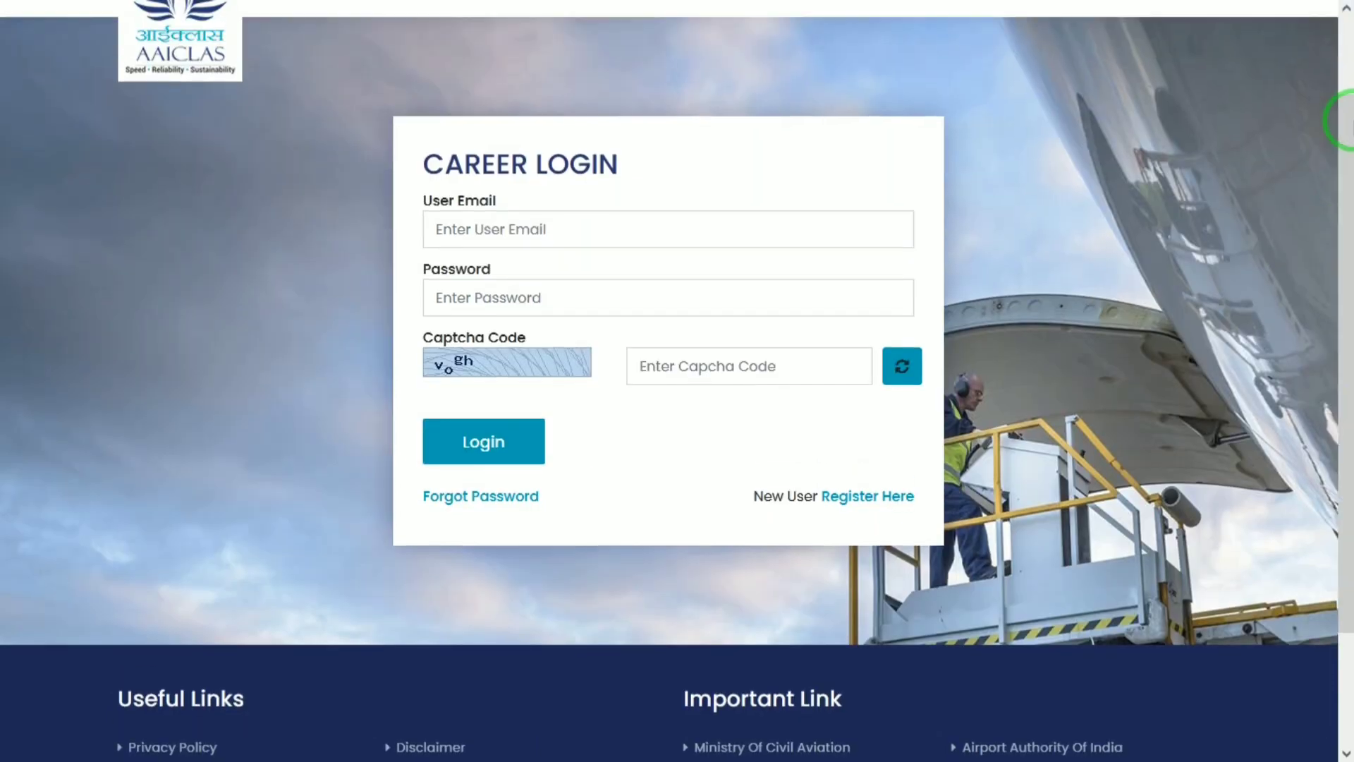
pyautogui.click(906, 513)
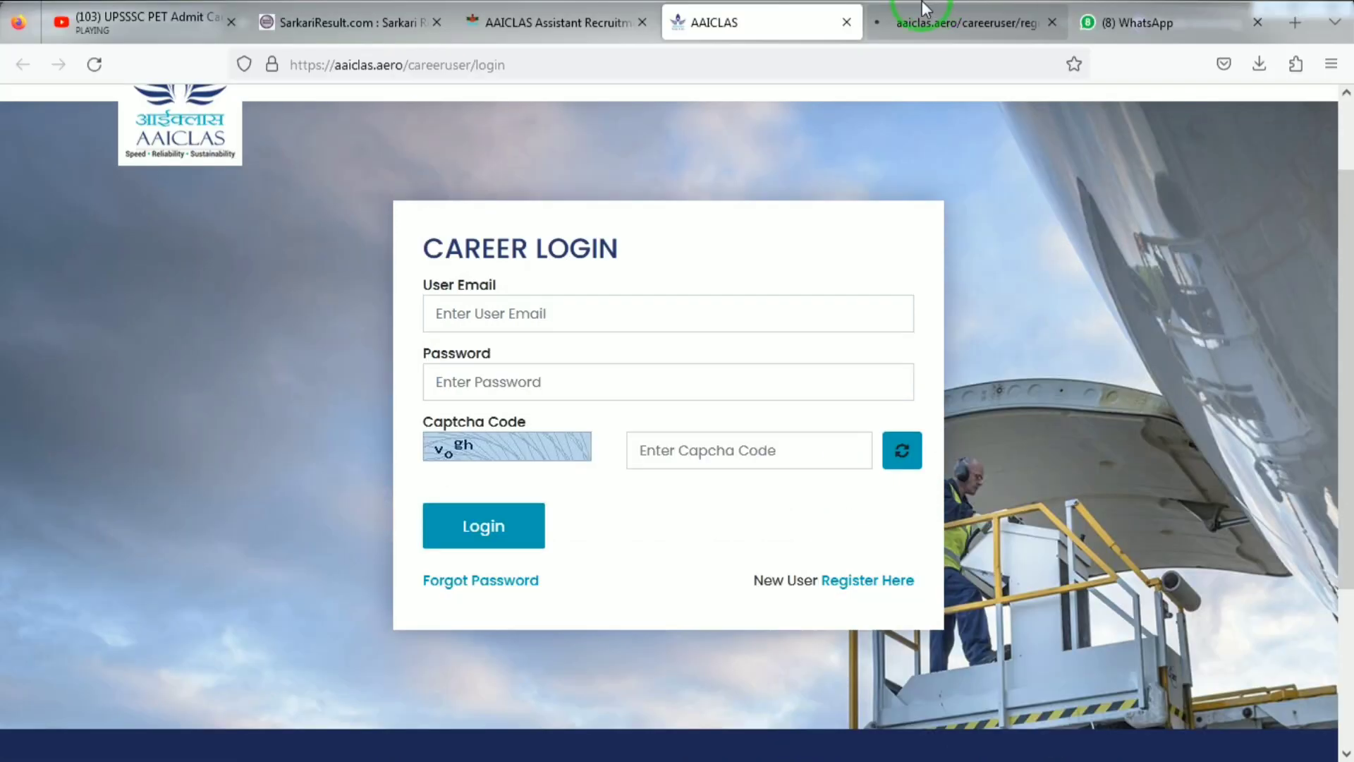
pyautogui.click(901, 9)
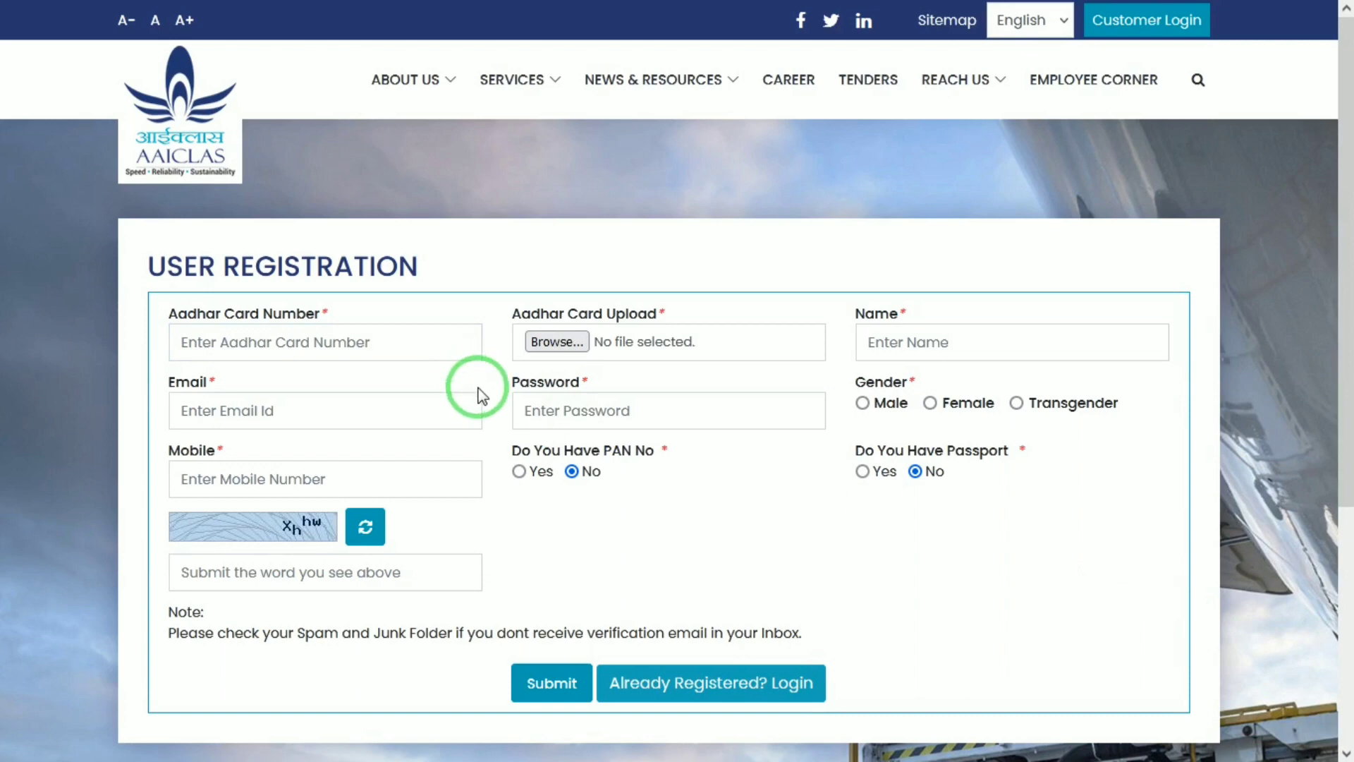
# Enter the applicant's name on the User Registration form, passing the e-mail and password fields
pyautogui.click(405, 342)
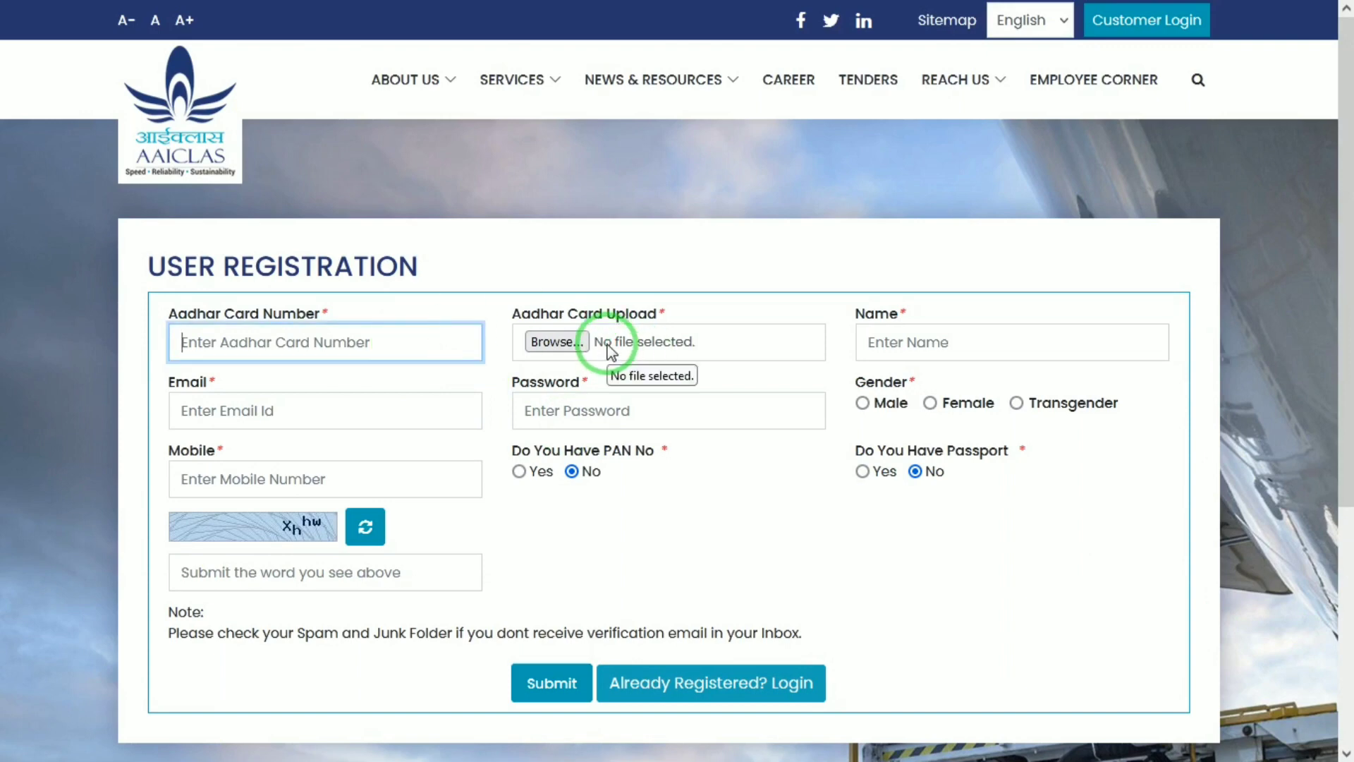
pyautogui.click(867, 336)
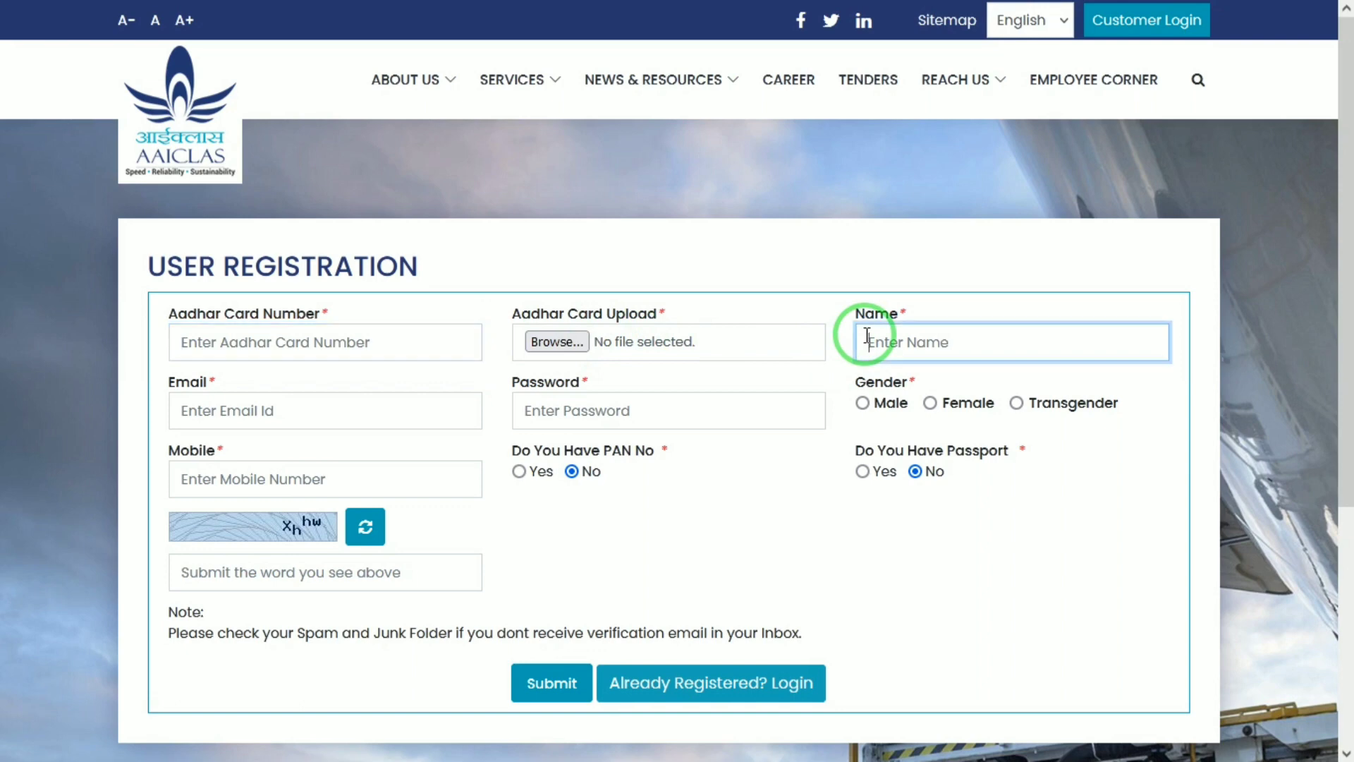
pyautogui.write('MAHEE')
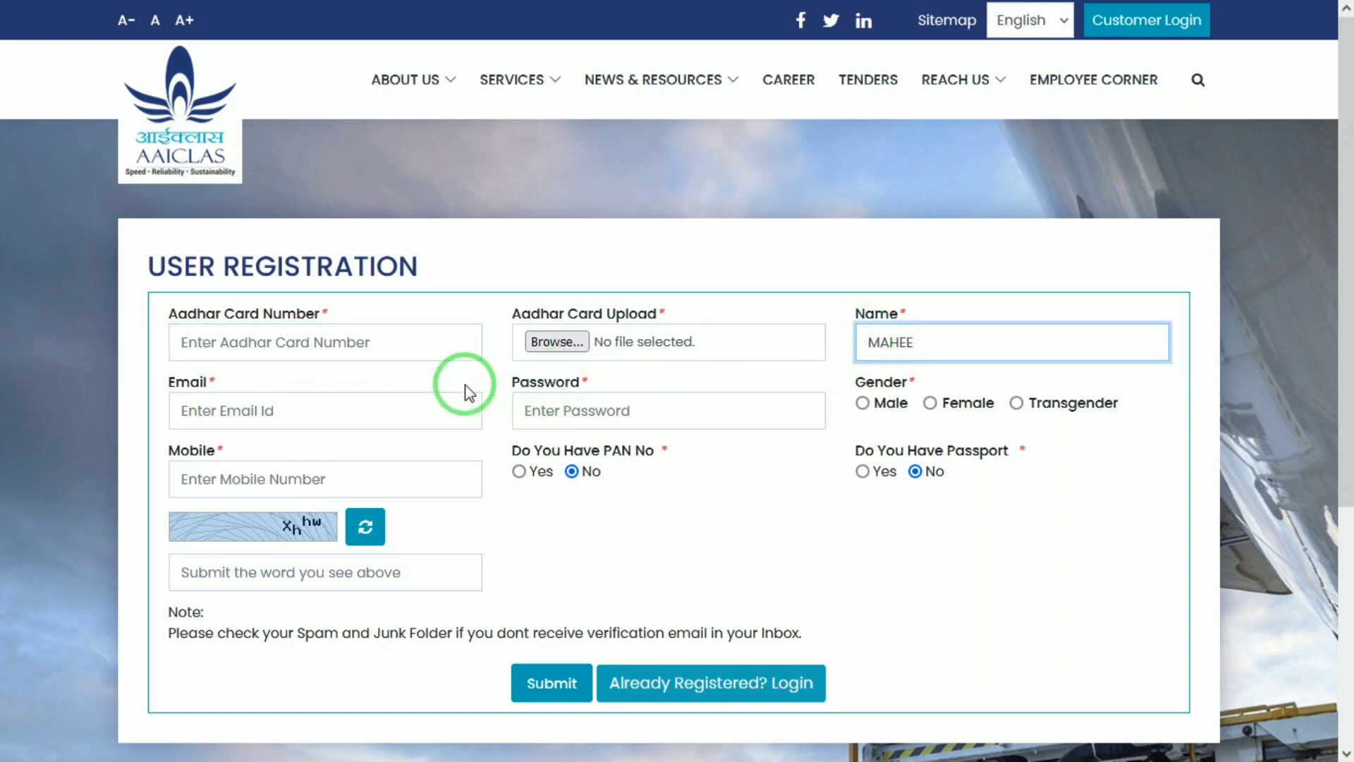
pyautogui.click(441, 396)
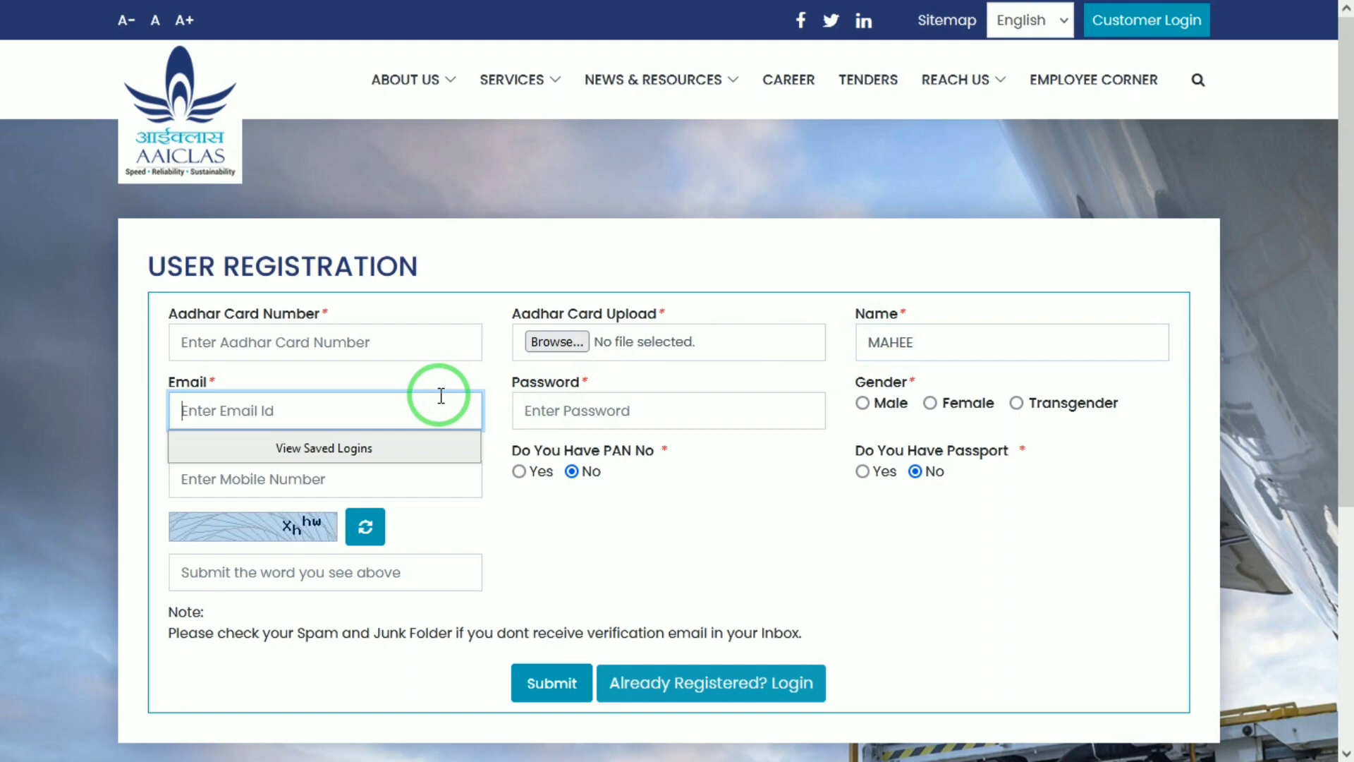
pyautogui.click(643, 410)
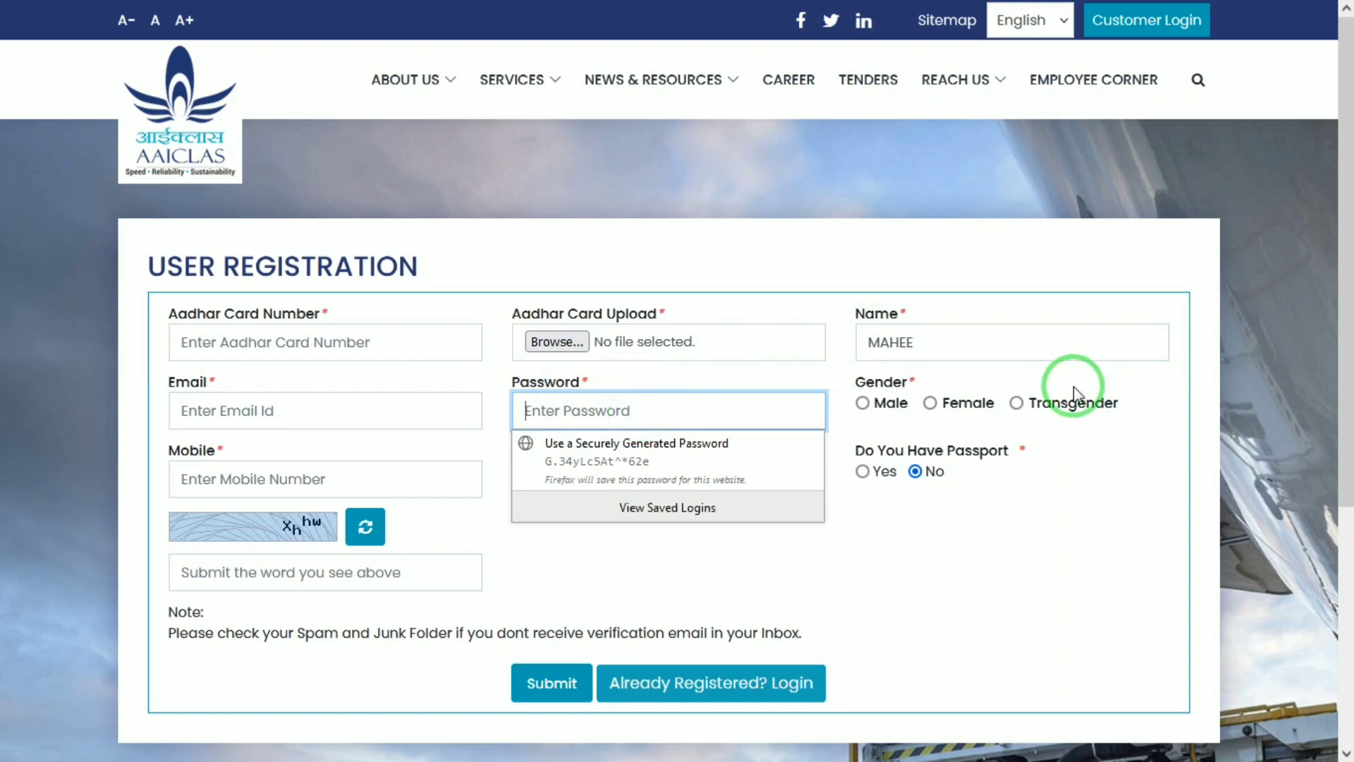
pyautogui.click(863, 405)
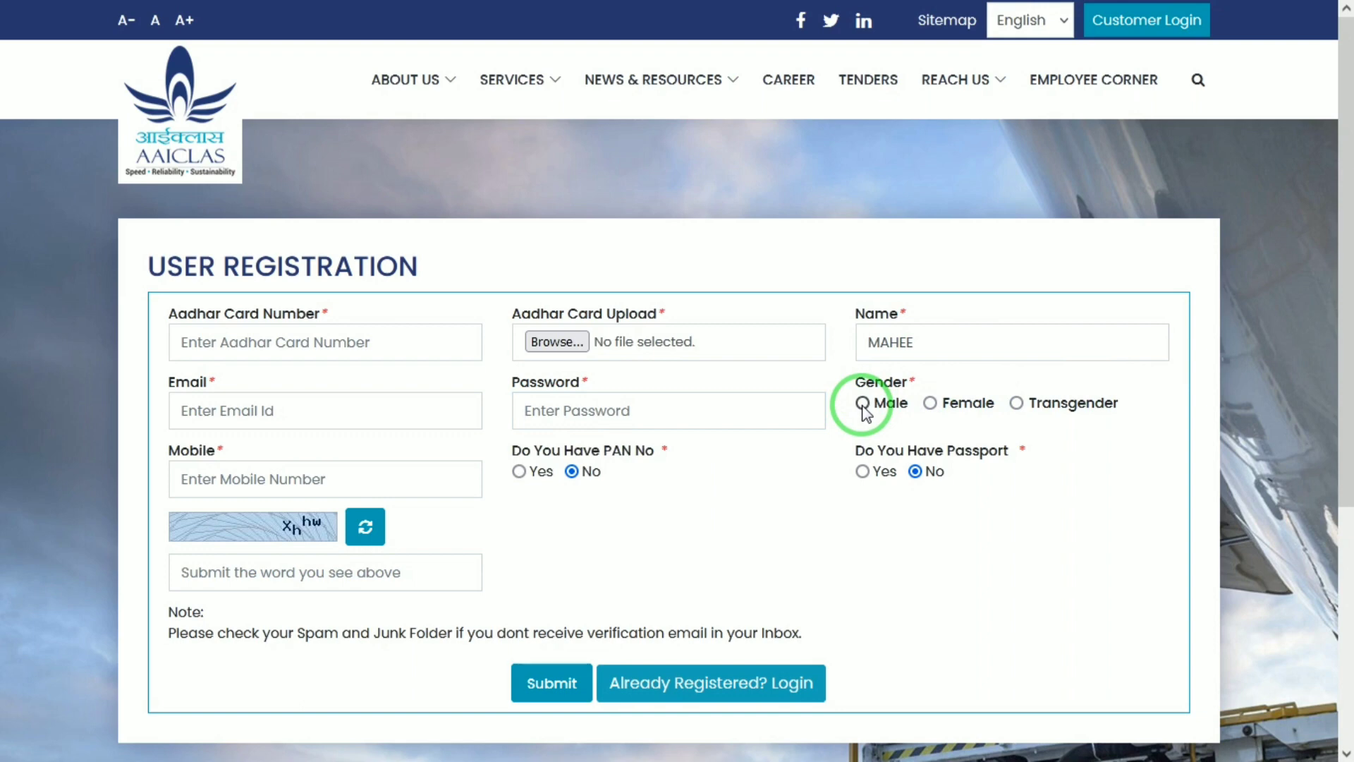
# Select Male as the gender and move down to the mobile number and captcha fields
pyautogui.click(862, 405)
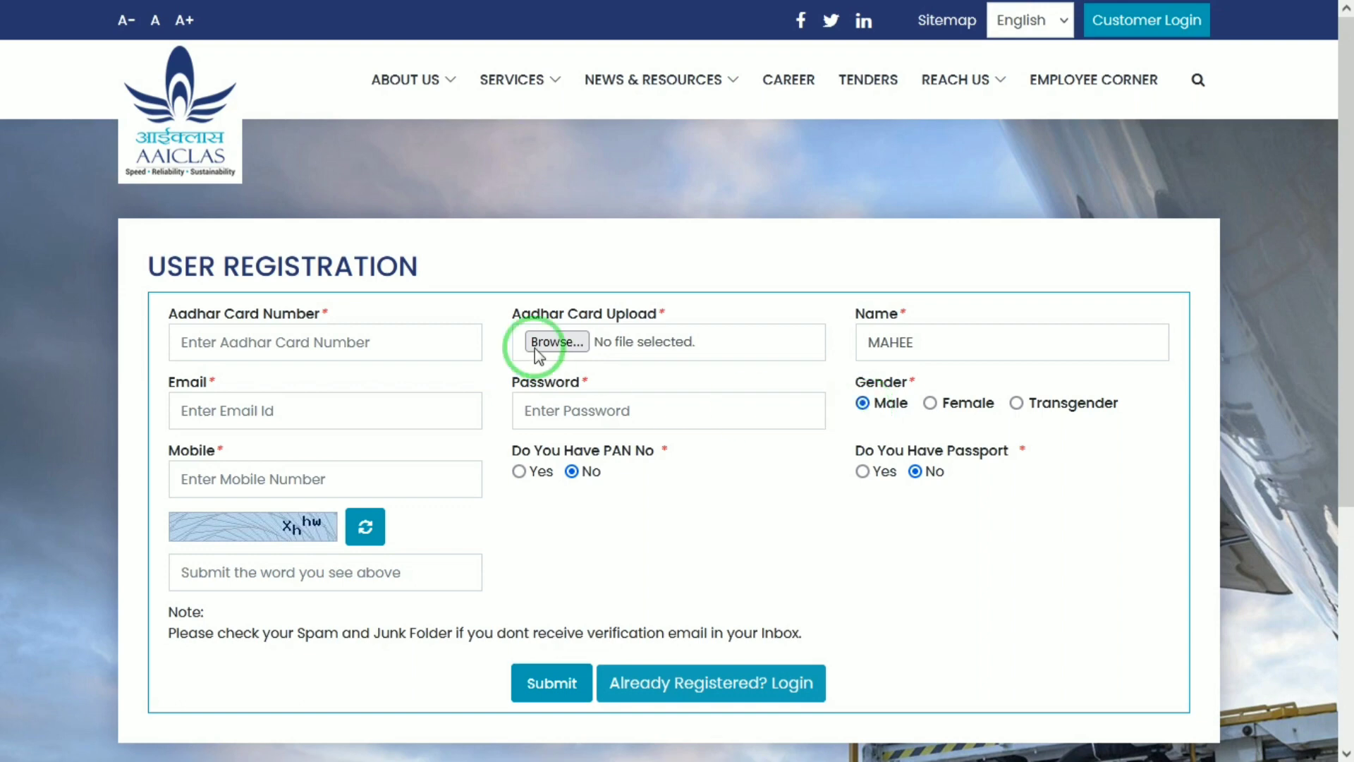
pyautogui.click(346, 483)
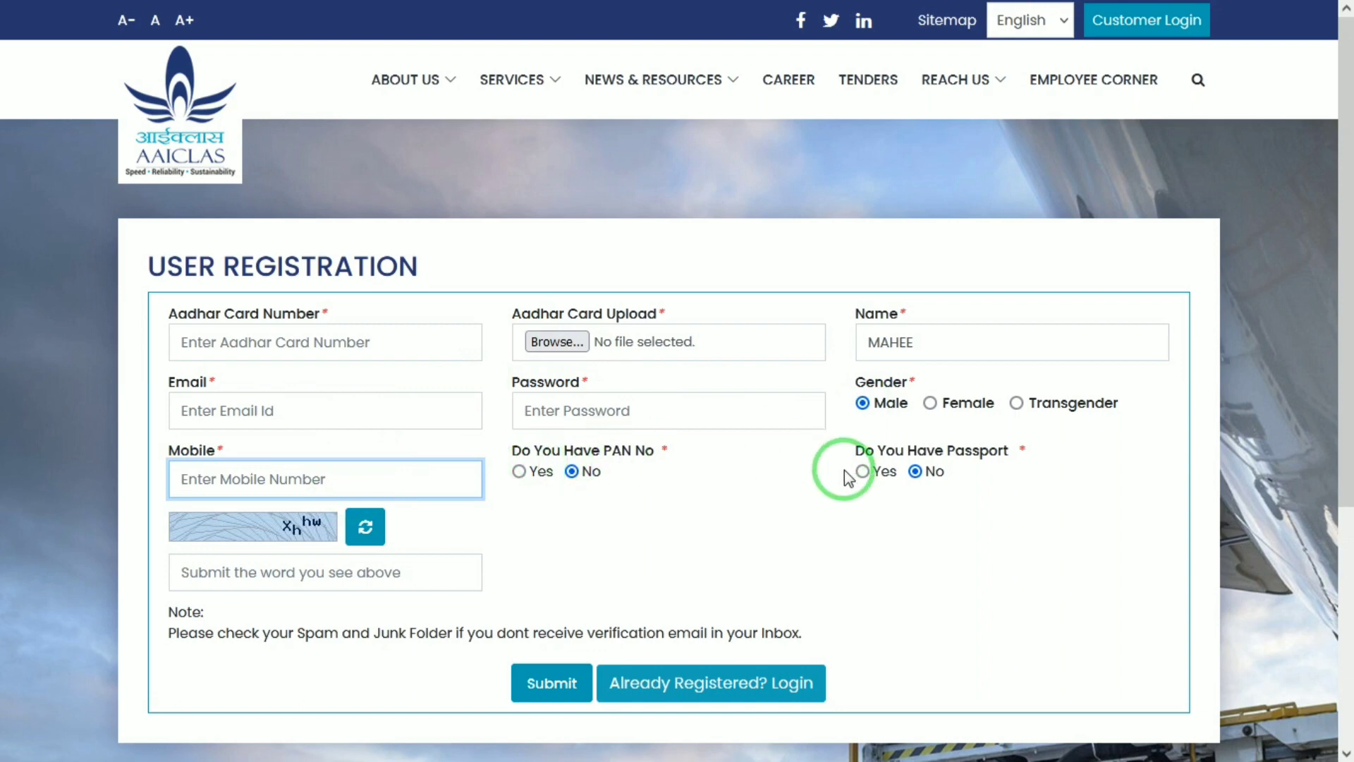
pyautogui.moveTo(1344, 448); pyautogui.dragTo(1347, 539)
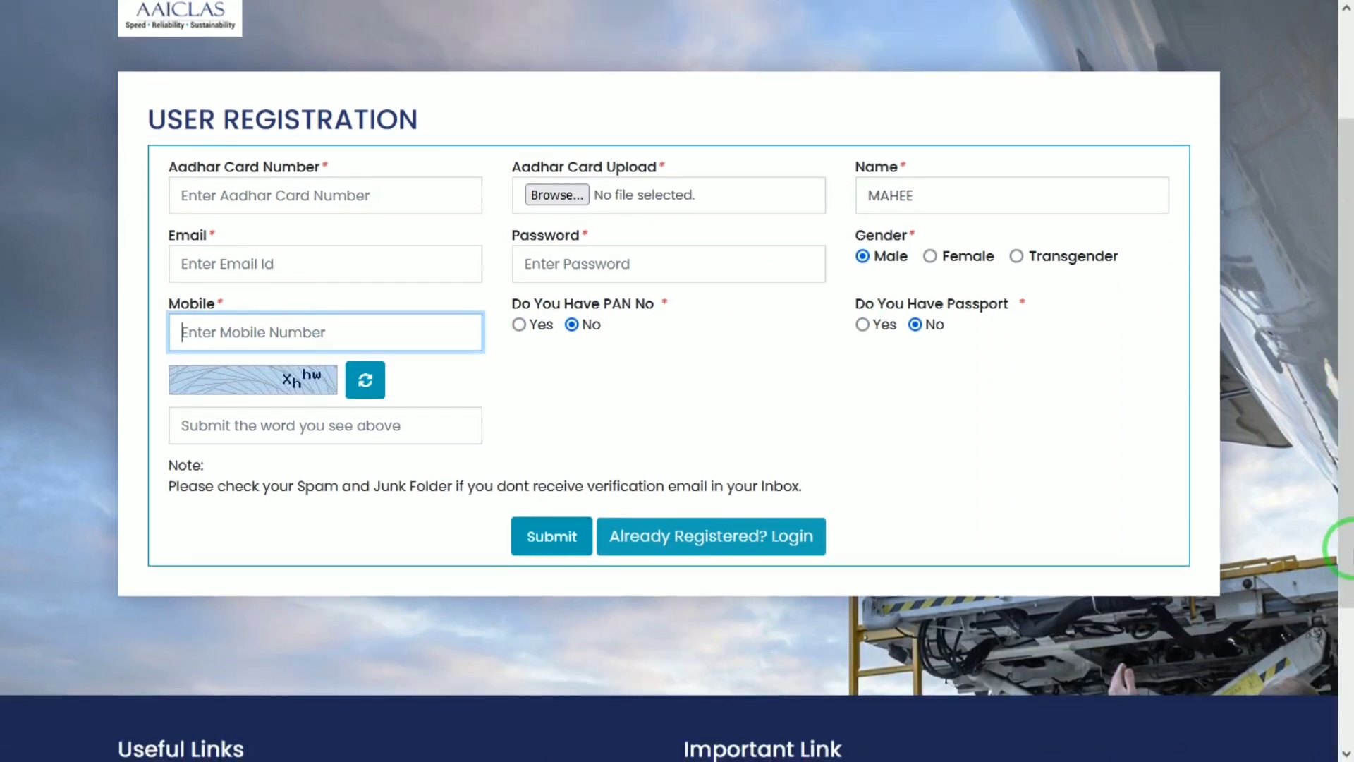
pyautogui.click(255, 420)
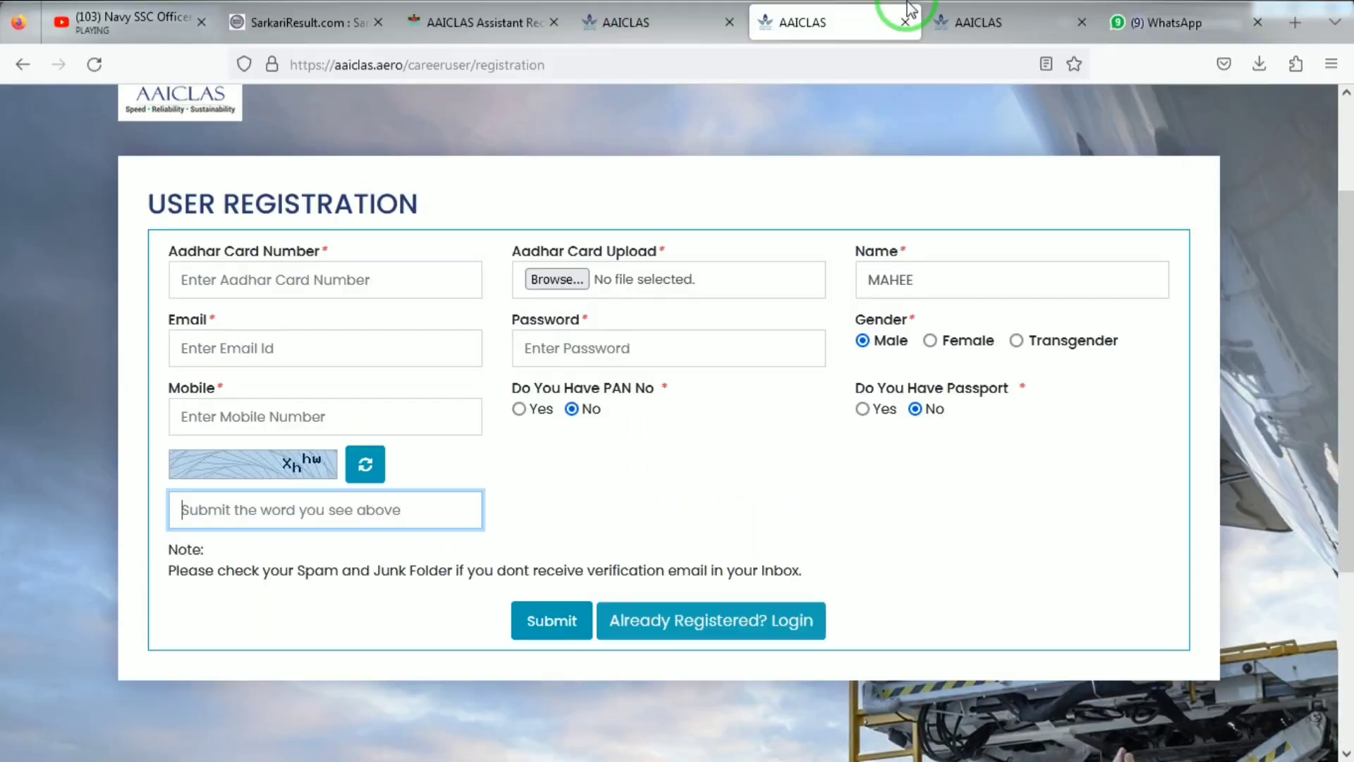
# Sign in on the Career Login tab with the account e-mail, password and captcha code
pyautogui.click(642, 13)
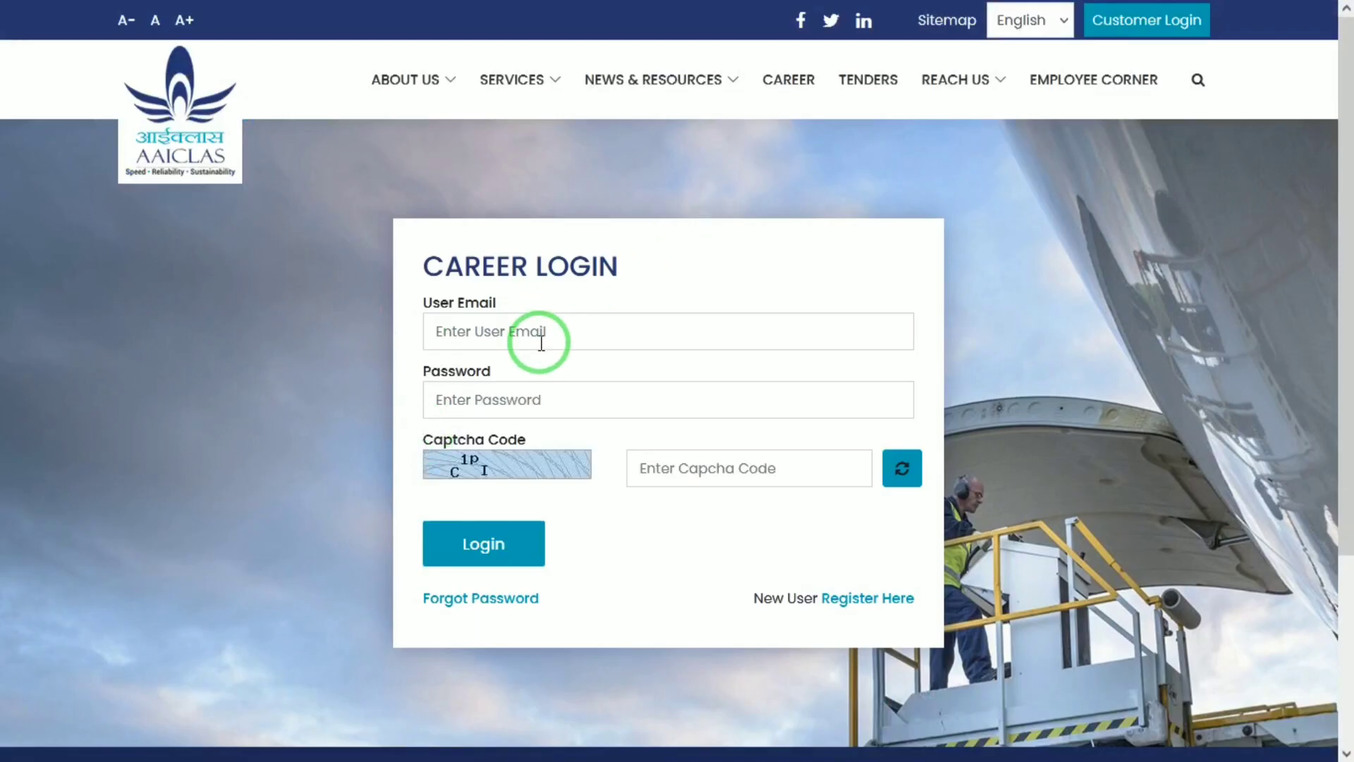
pyautogui.click(539, 333)
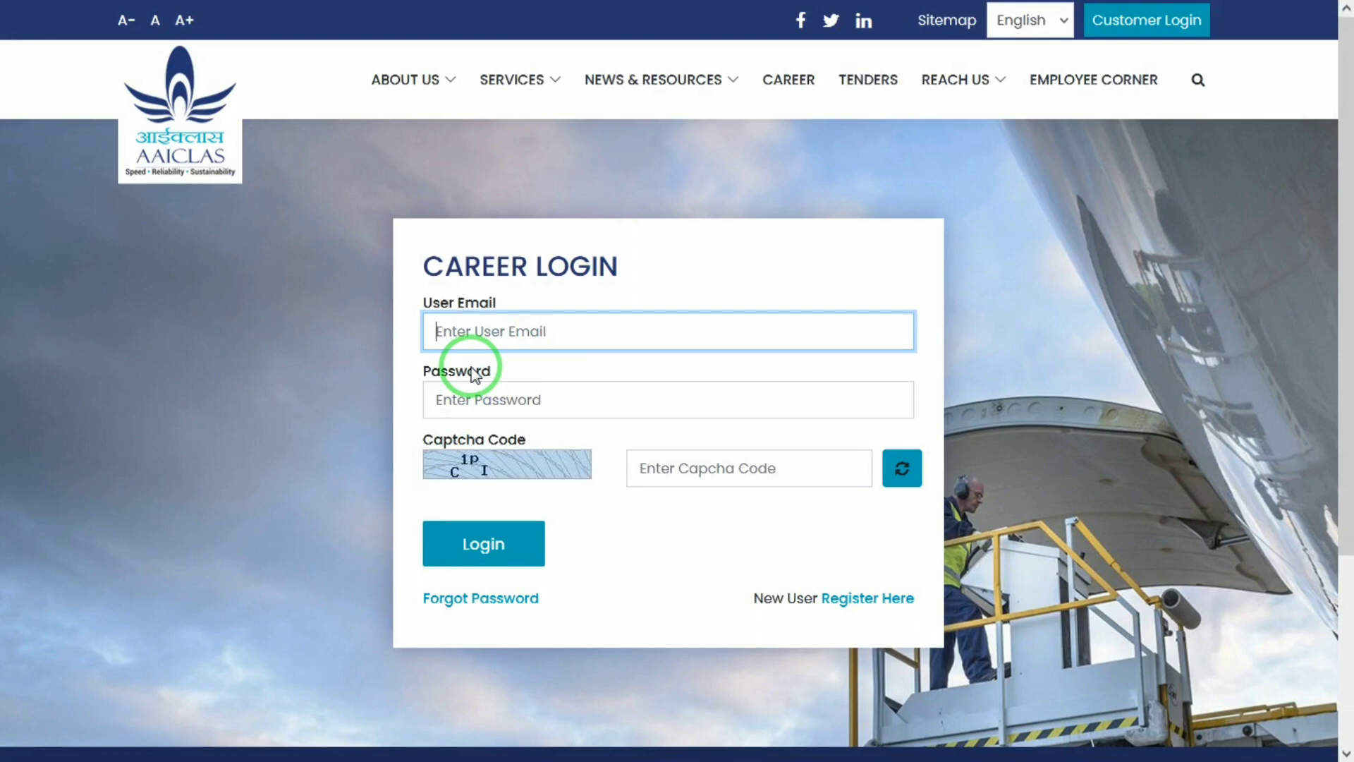
pyautogui.click(539, 397)
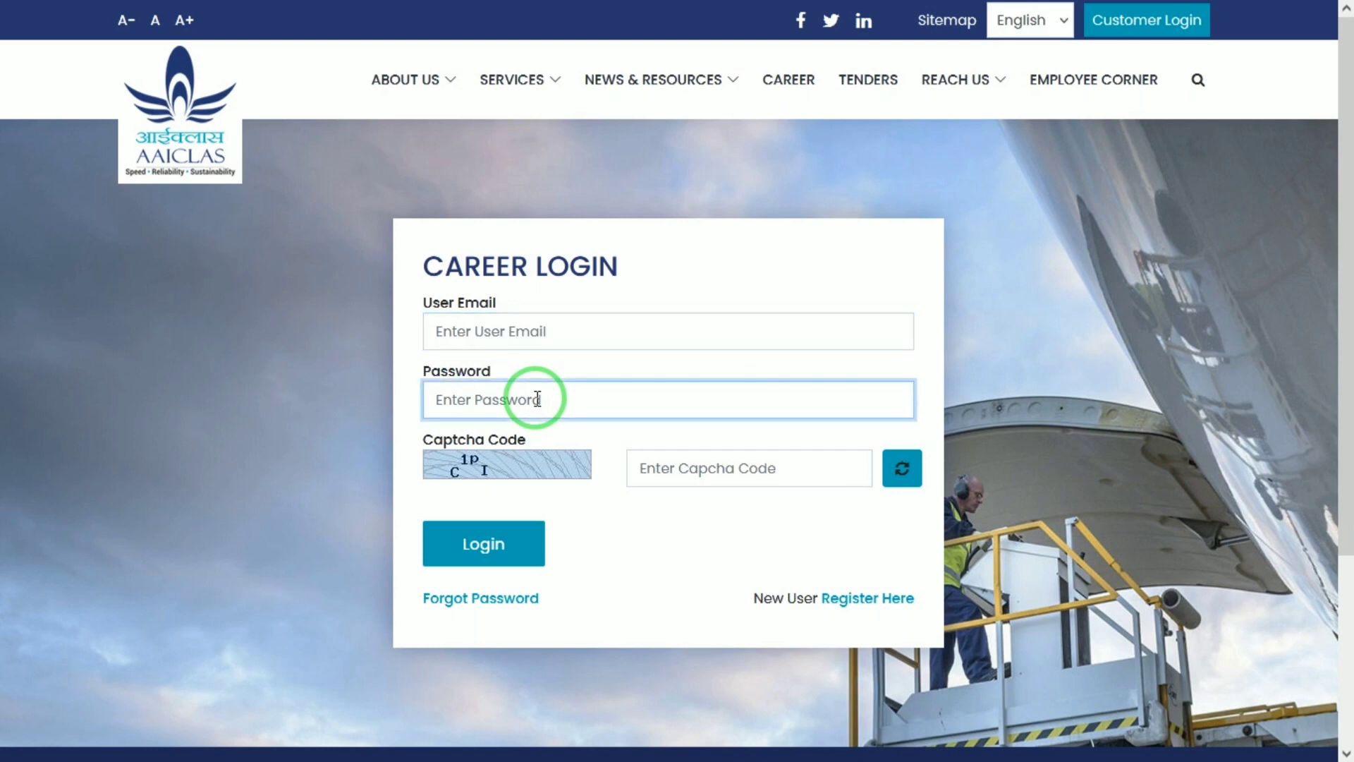
pyautogui.click(689, 468)
pyautogui.click(522, 535)
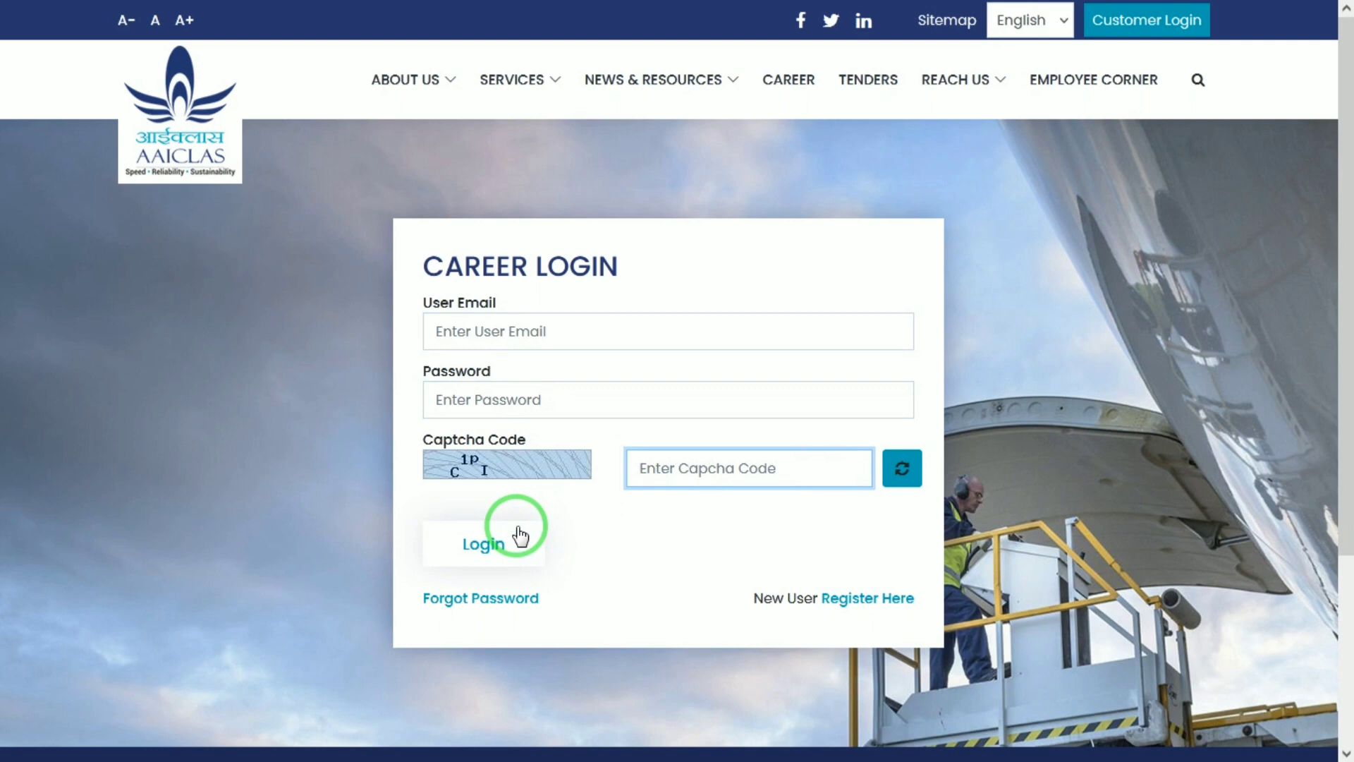
pyautogui.click(1302, 629)
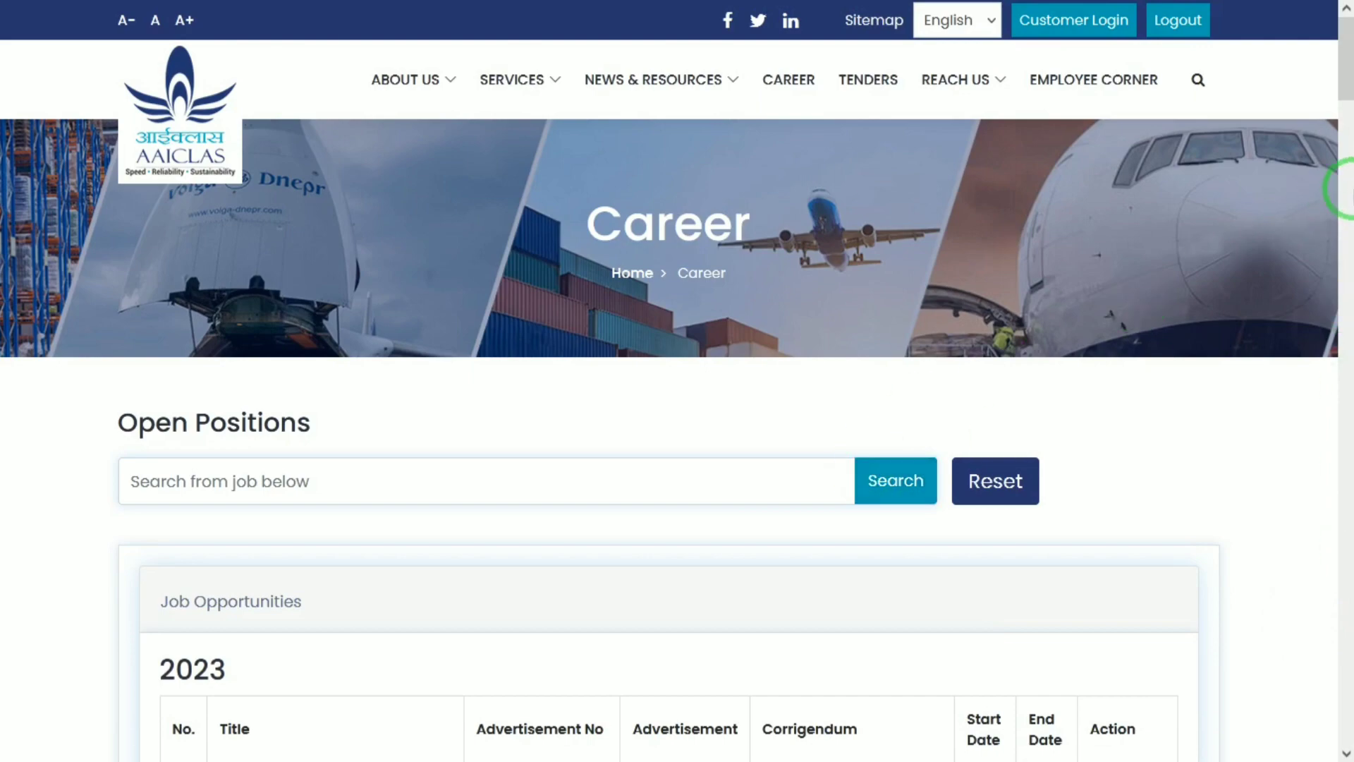
# Apply for row 1 of Job Opportunities, Assistant (Security) under Advertisement No. 10 of 2023
pyautogui.scroll(-15, 1347, 189)
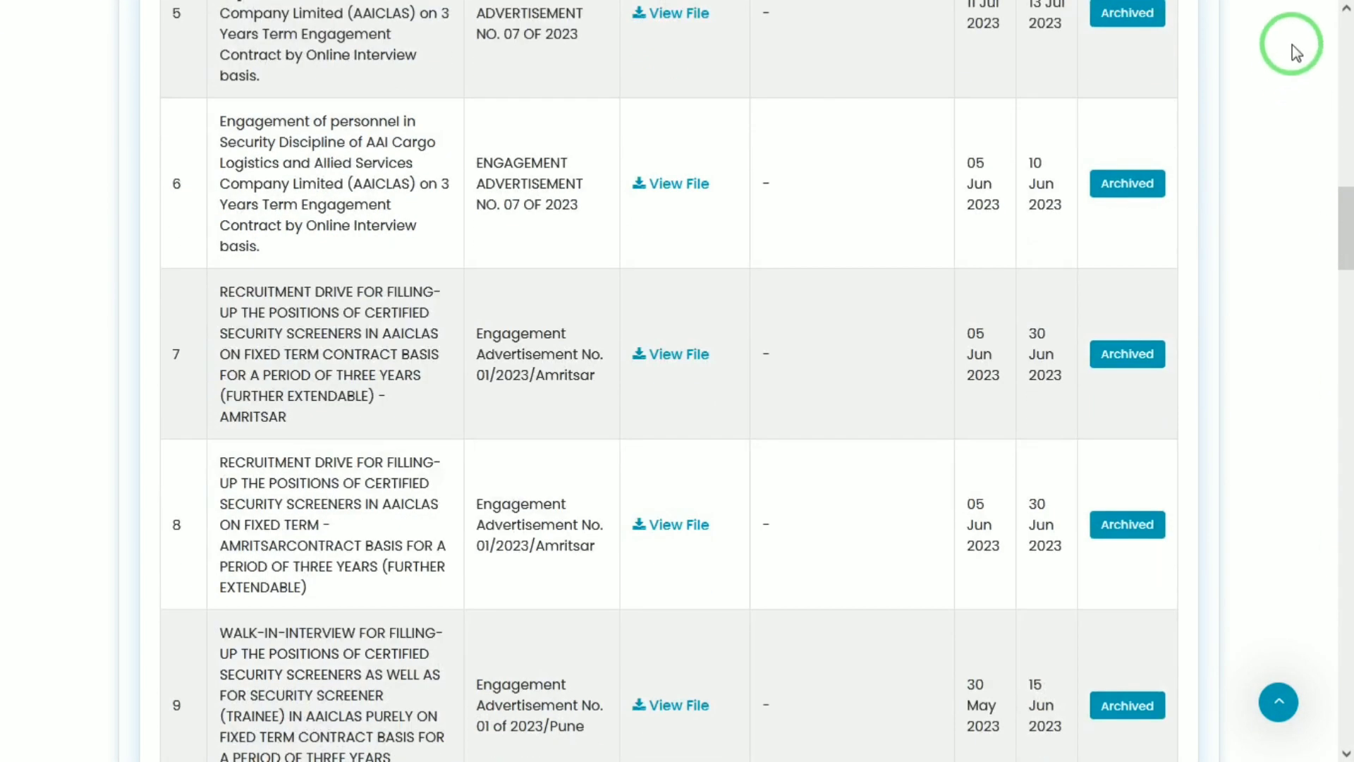
pyautogui.scroll(15, 1339, 90)
pyautogui.scroll(-3, 1339, 90)
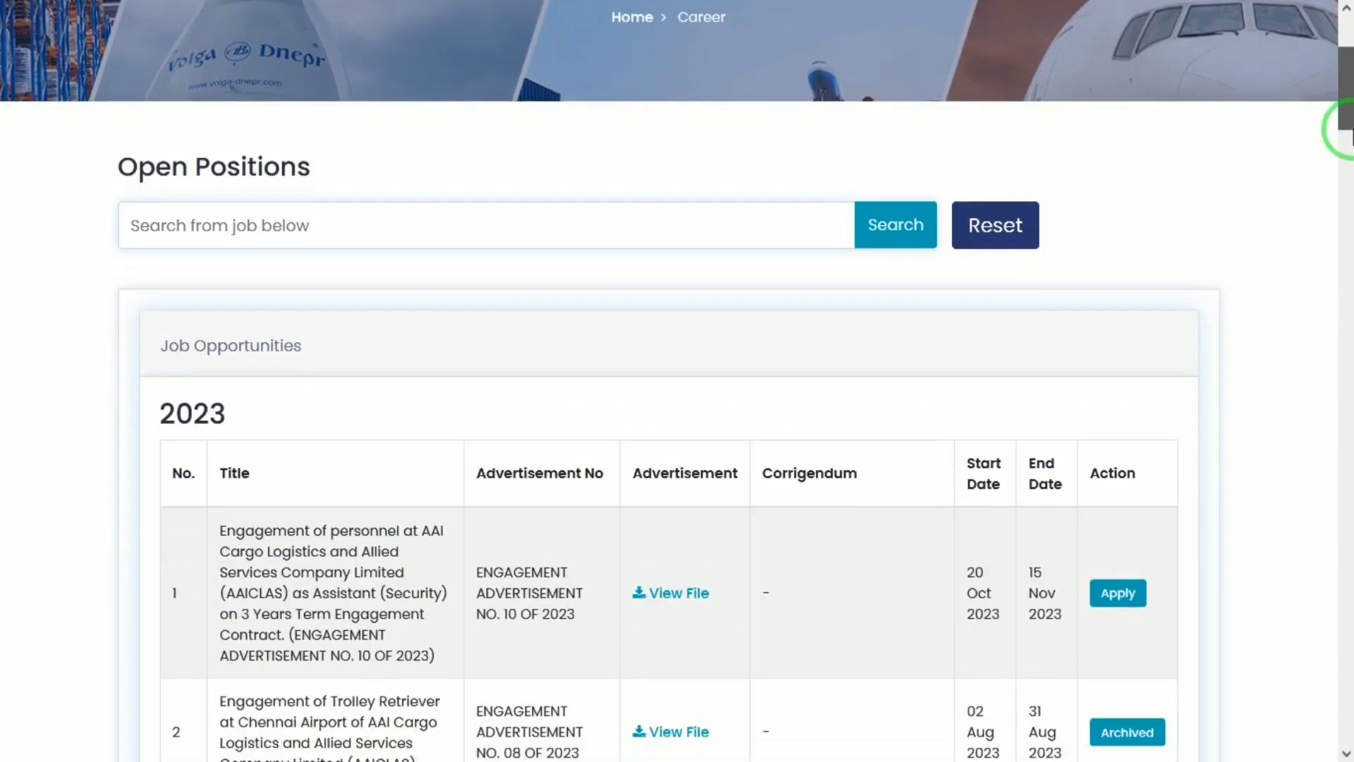
pyautogui.moveTo(1349, 138); pyautogui.dragTo(1347, 171)
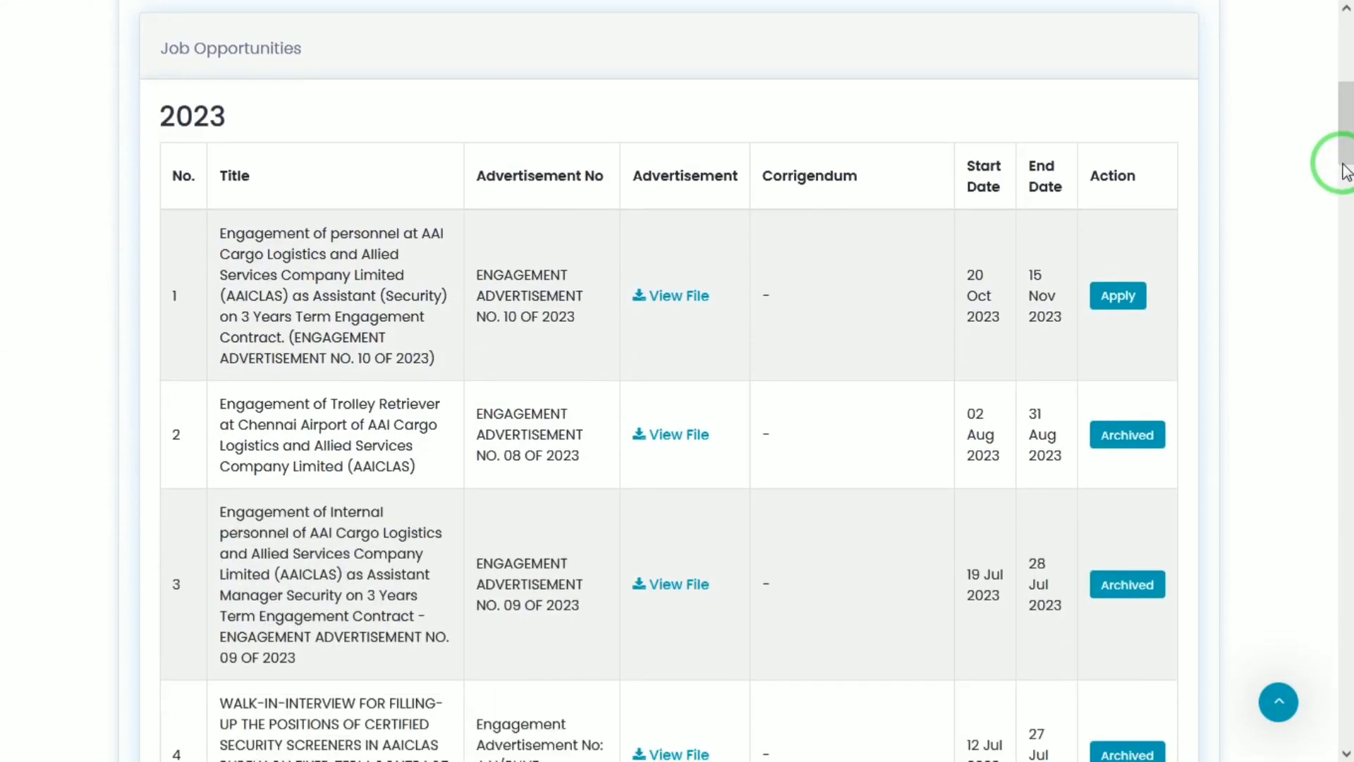
pyautogui.moveTo(293, 297); pyautogui.dragTo(412, 299)
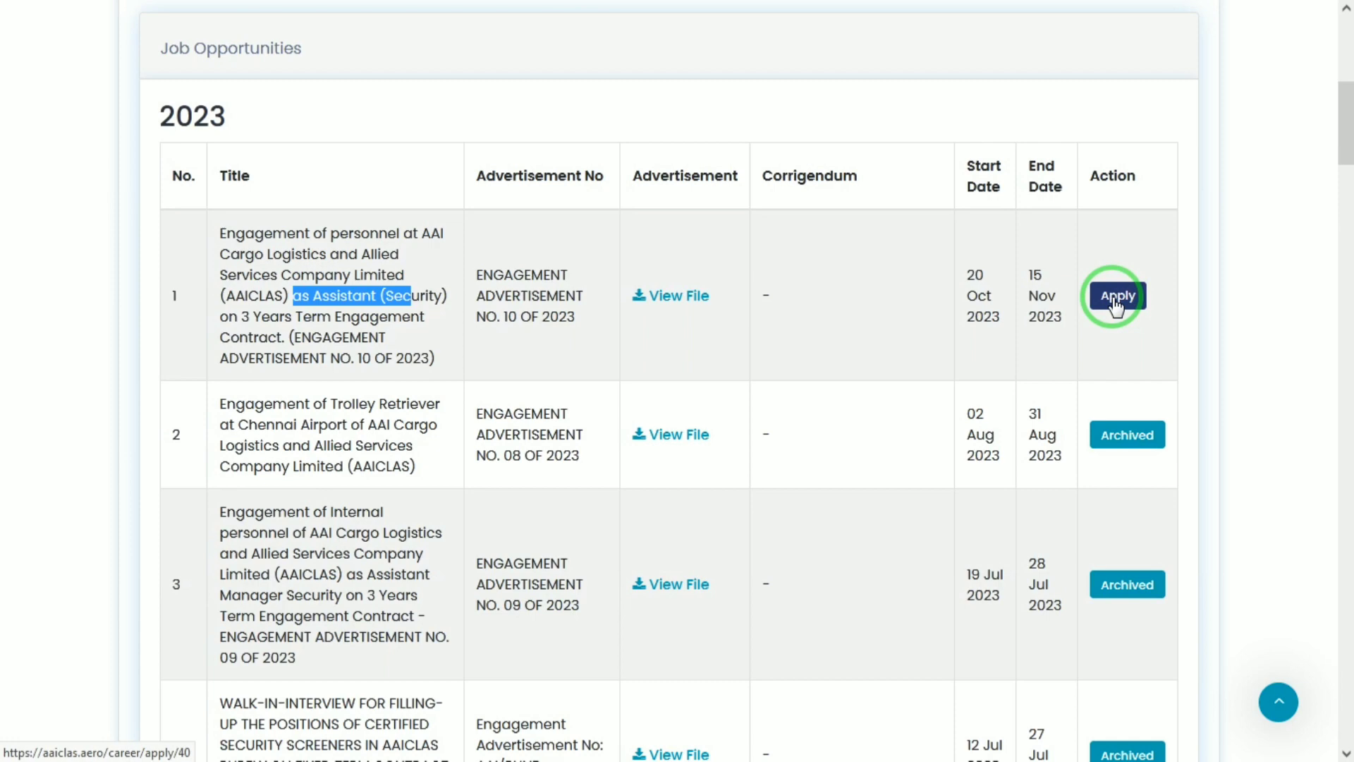
pyautogui.click(1115, 303)
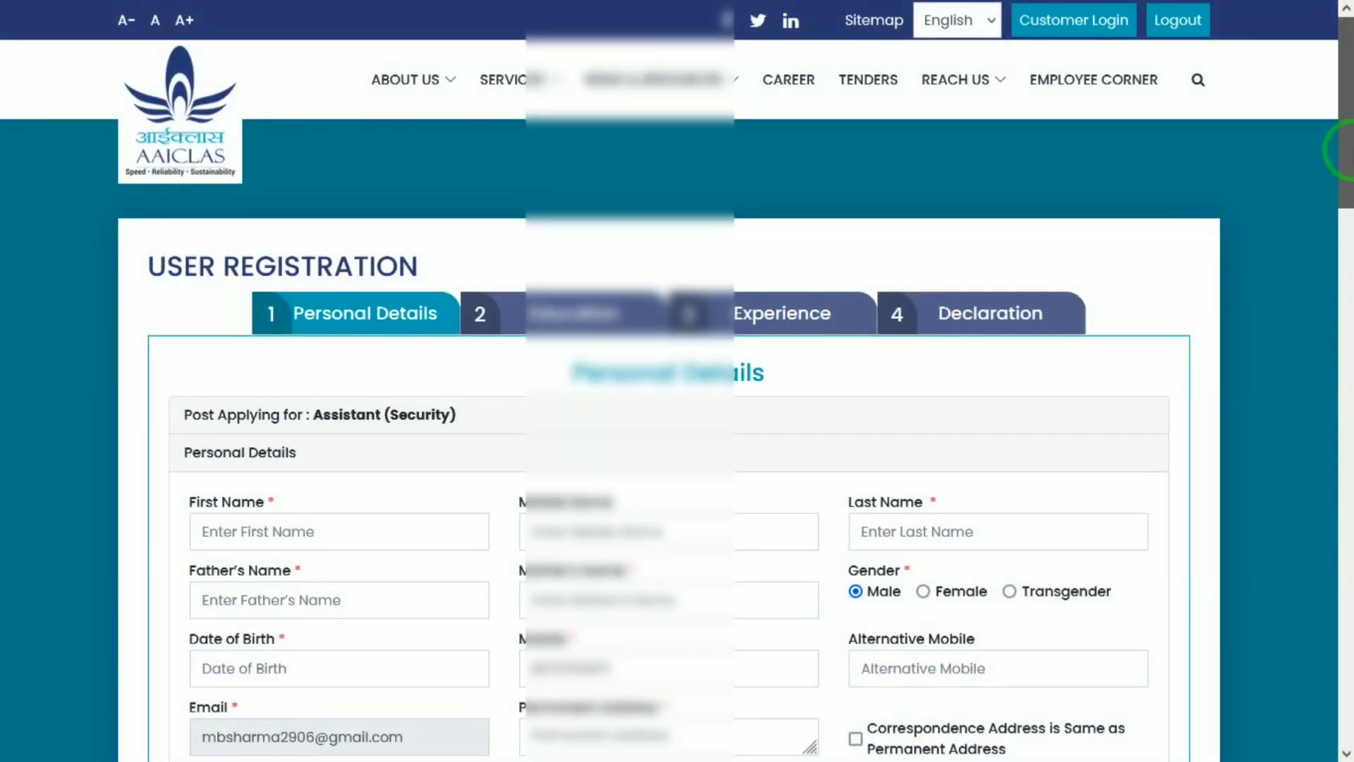
# Fill in the applicant's first name, last name, father's name and mother's name
pyautogui.click(279, 539)
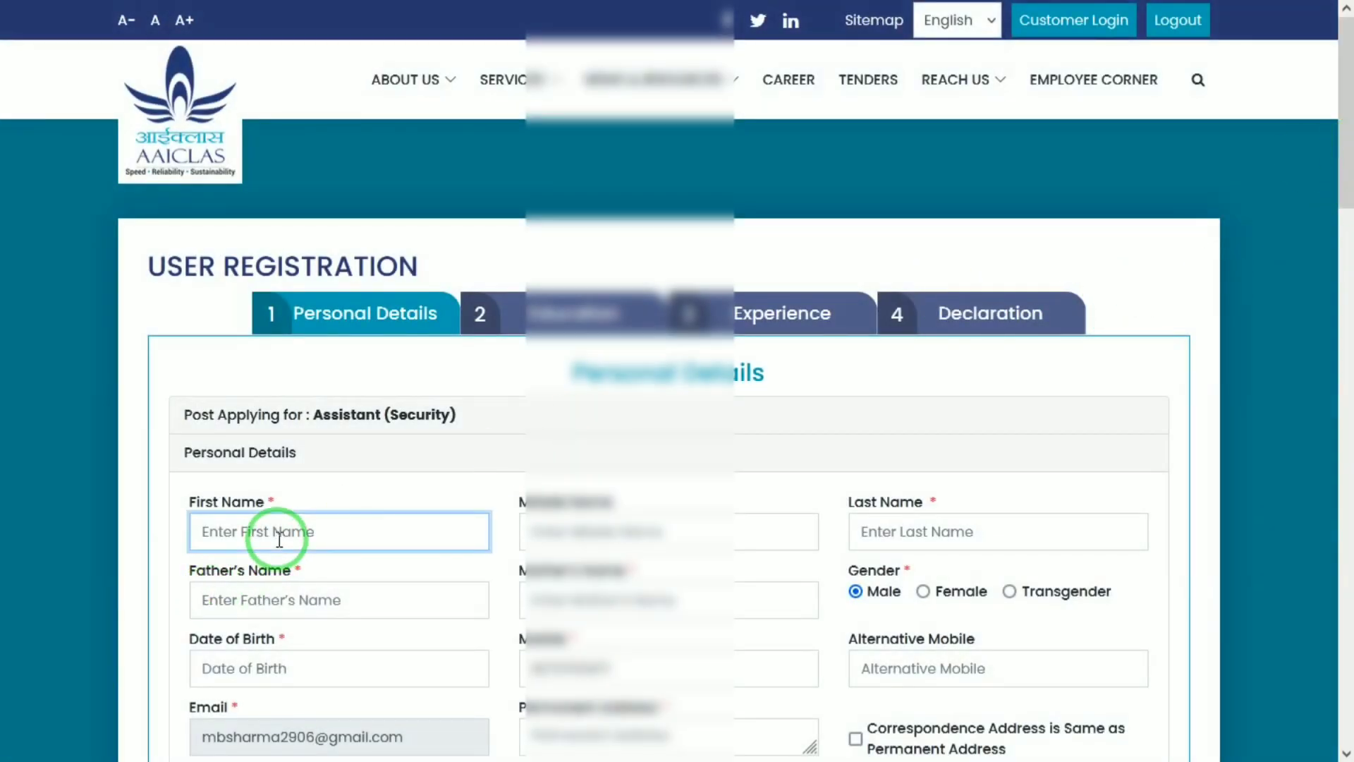
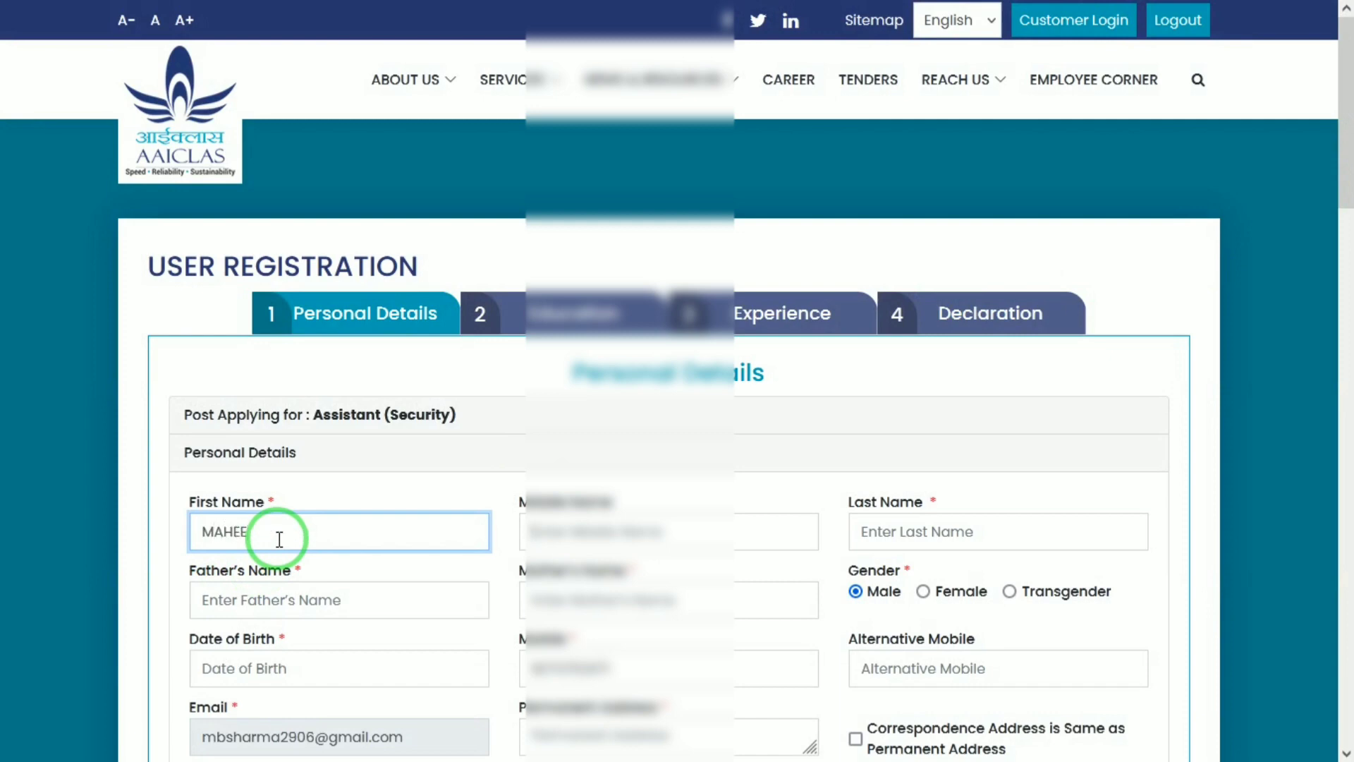
pyautogui.press('Tab')
pyautogui.press('Tab')
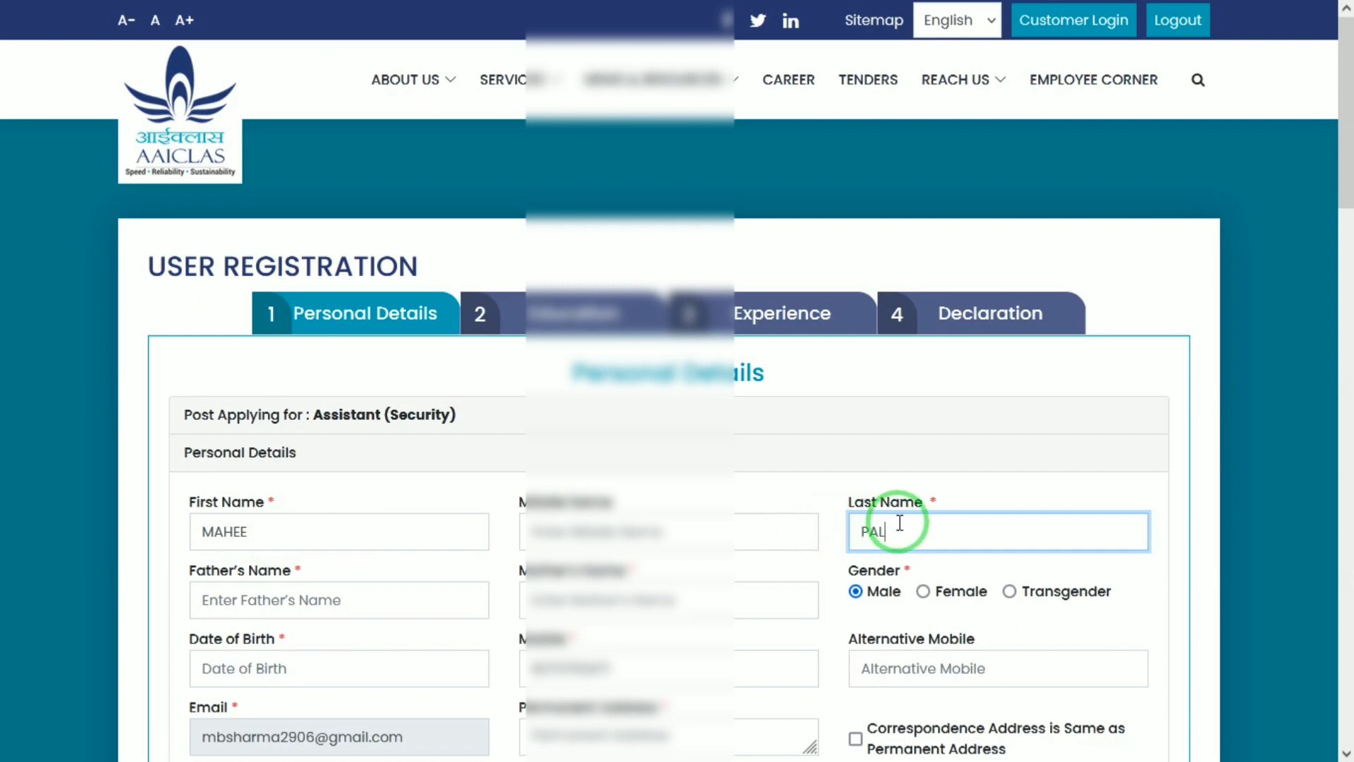
pyautogui.click(244, 597)
pyautogui.write('RAM')
pyautogui.press('Tab')
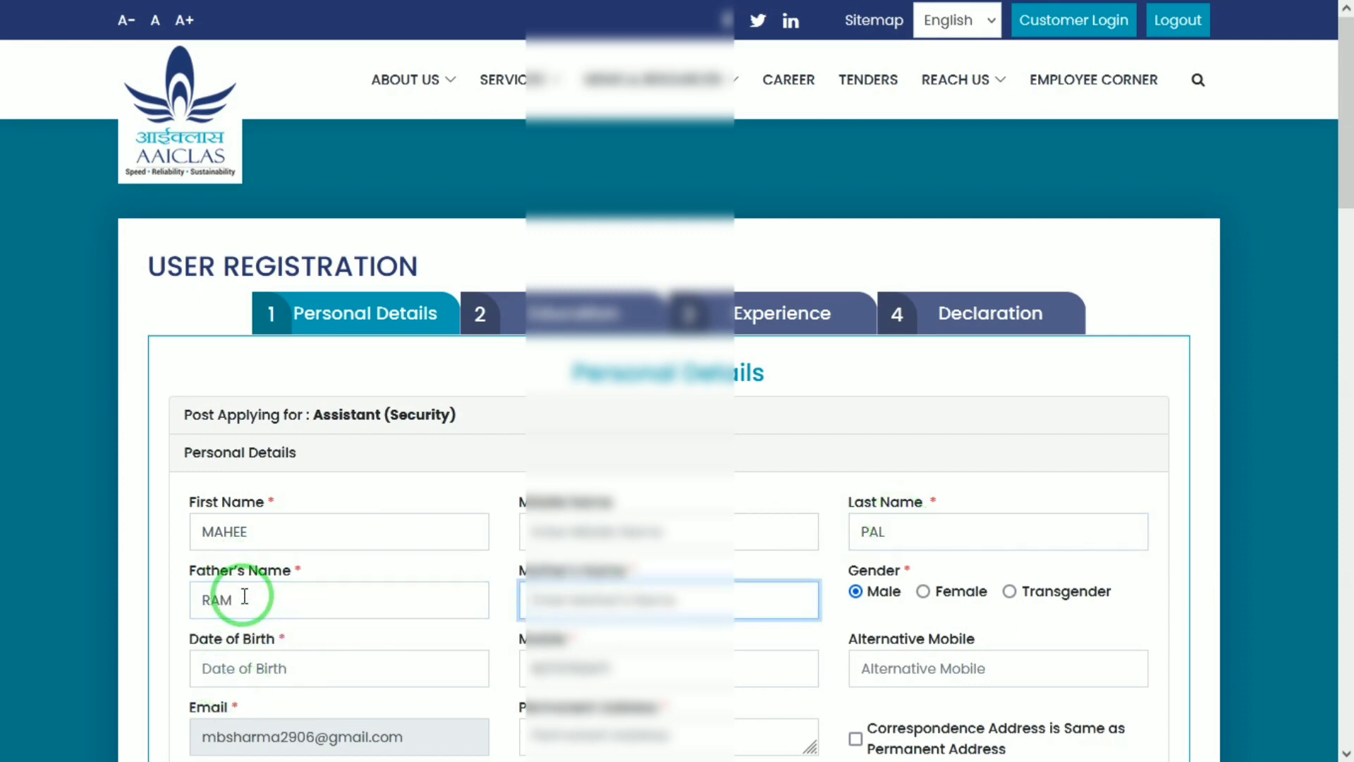
pyautogui.write('SITA')
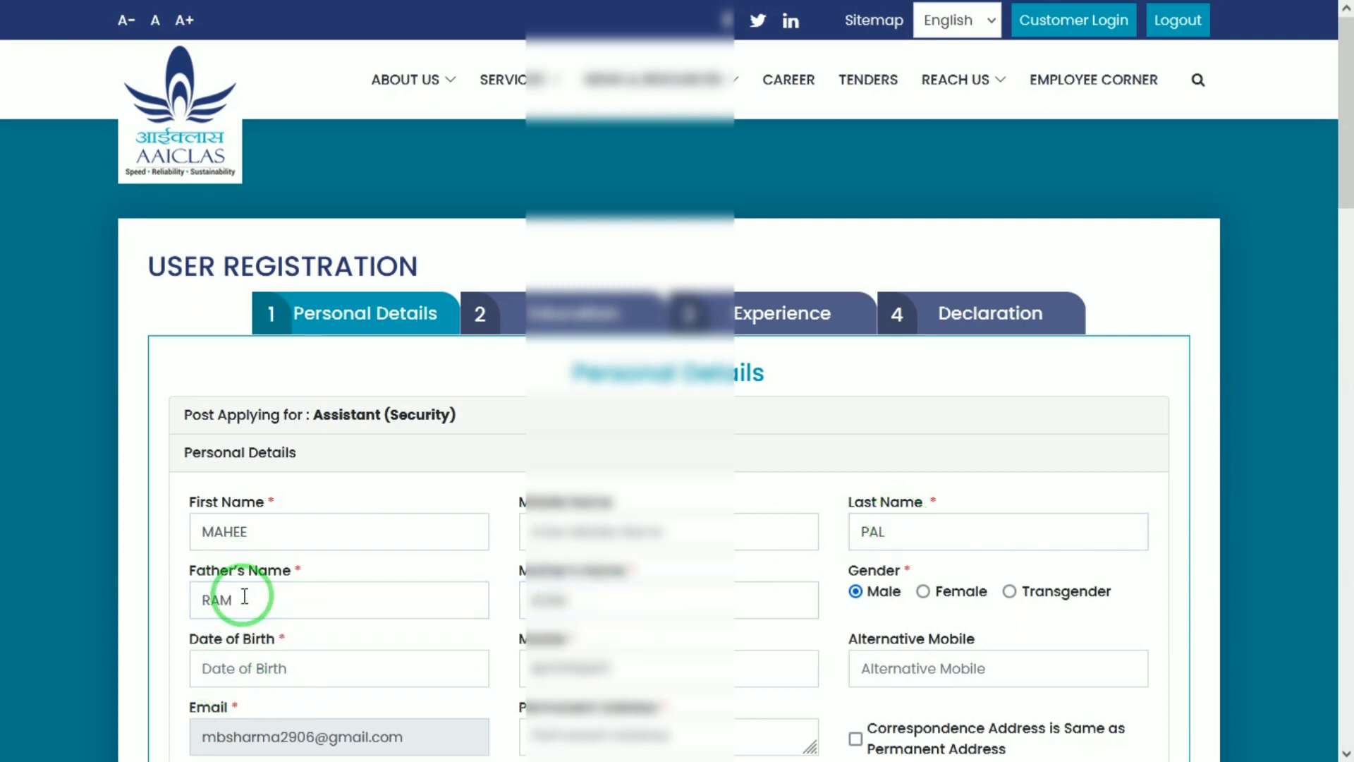
pyautogui.click(217, 685)
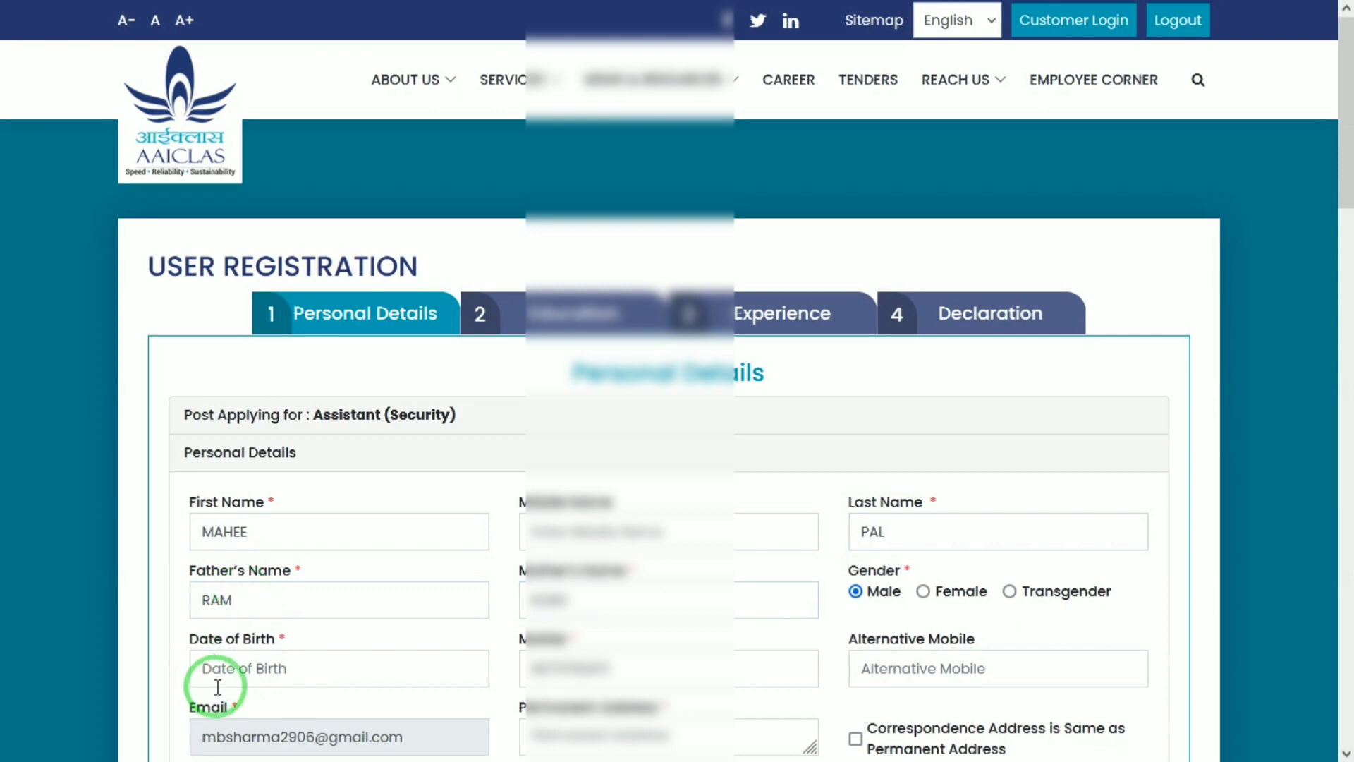
# Set the Date of Birth to 1 January 2000 in the calendar picker
pyautogui.click(278, 665)
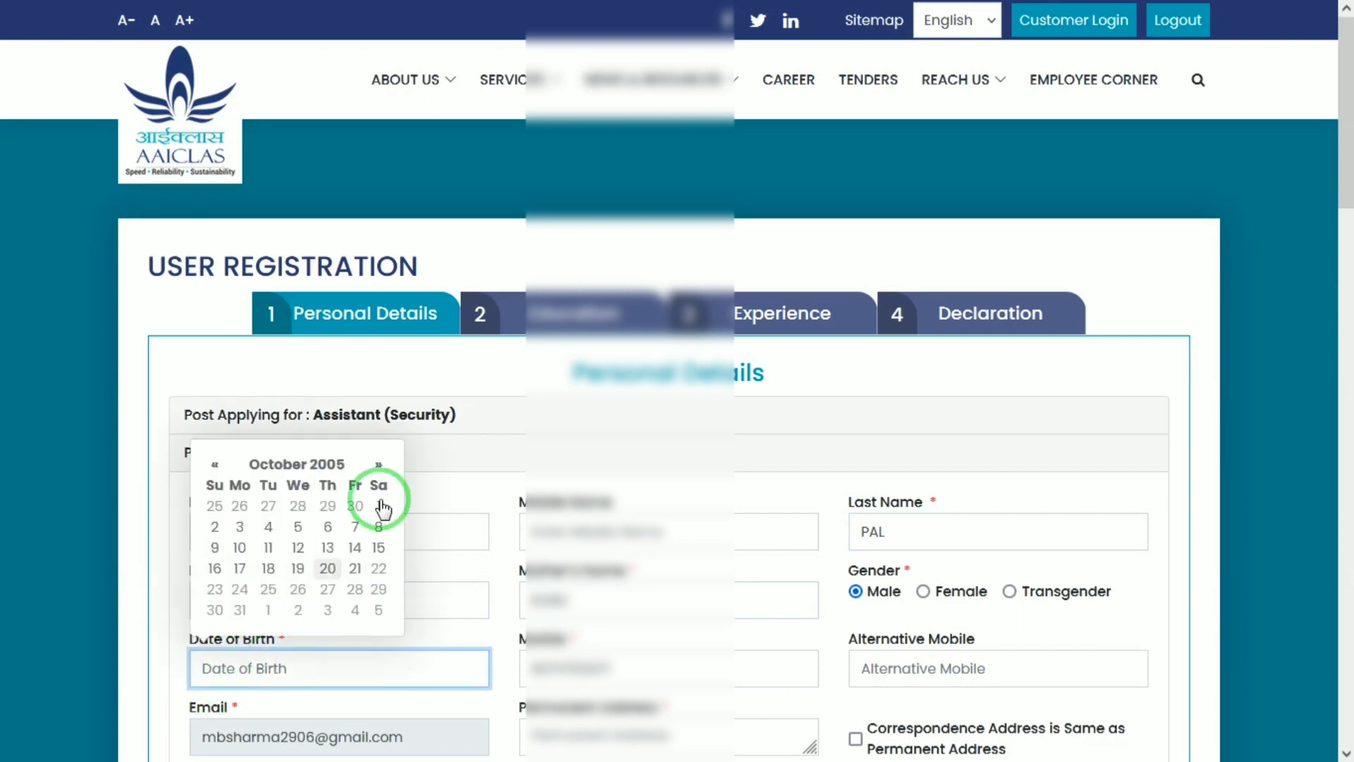
pyautogui.click(319, 464)
pyautogui.click(309, 439)
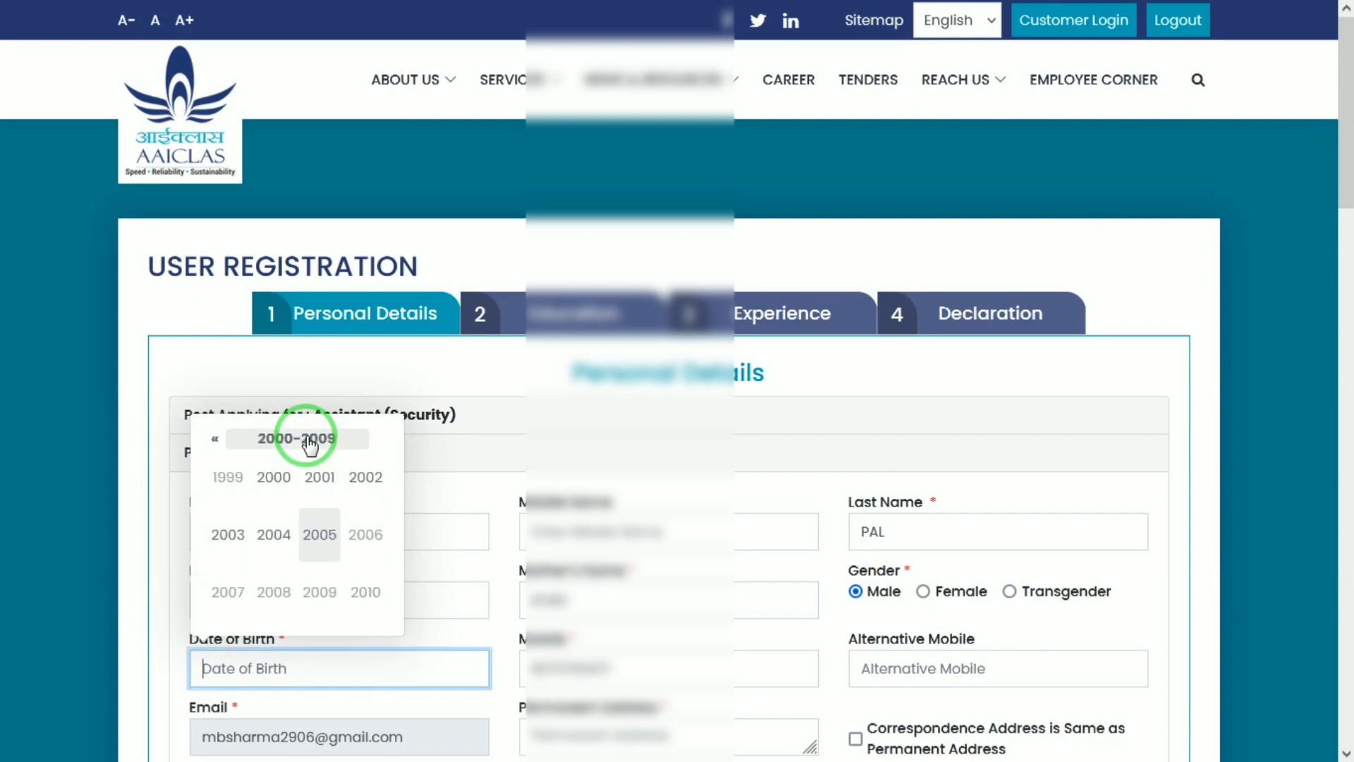
pyautogui.click(273, 477)
pyautogui.click(213, 476)
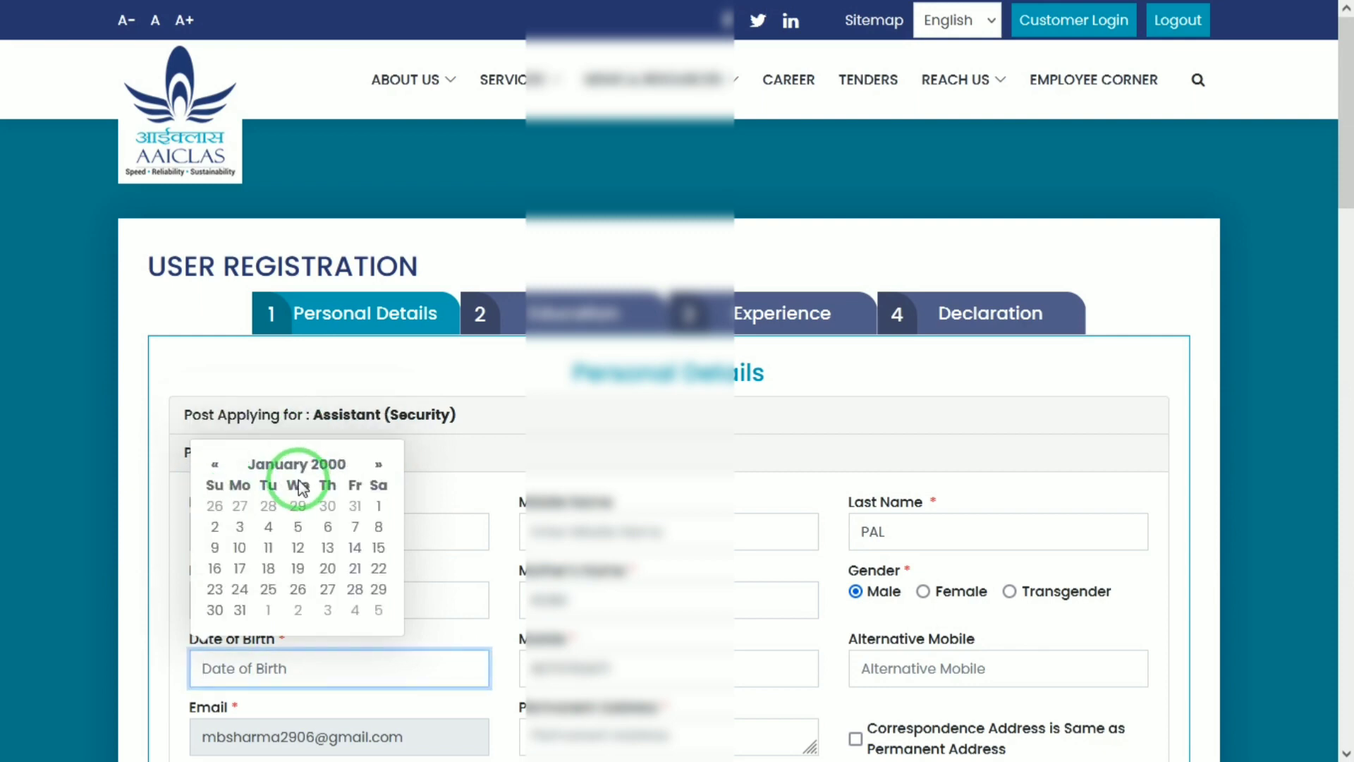
pyautogui.click(379, 506)
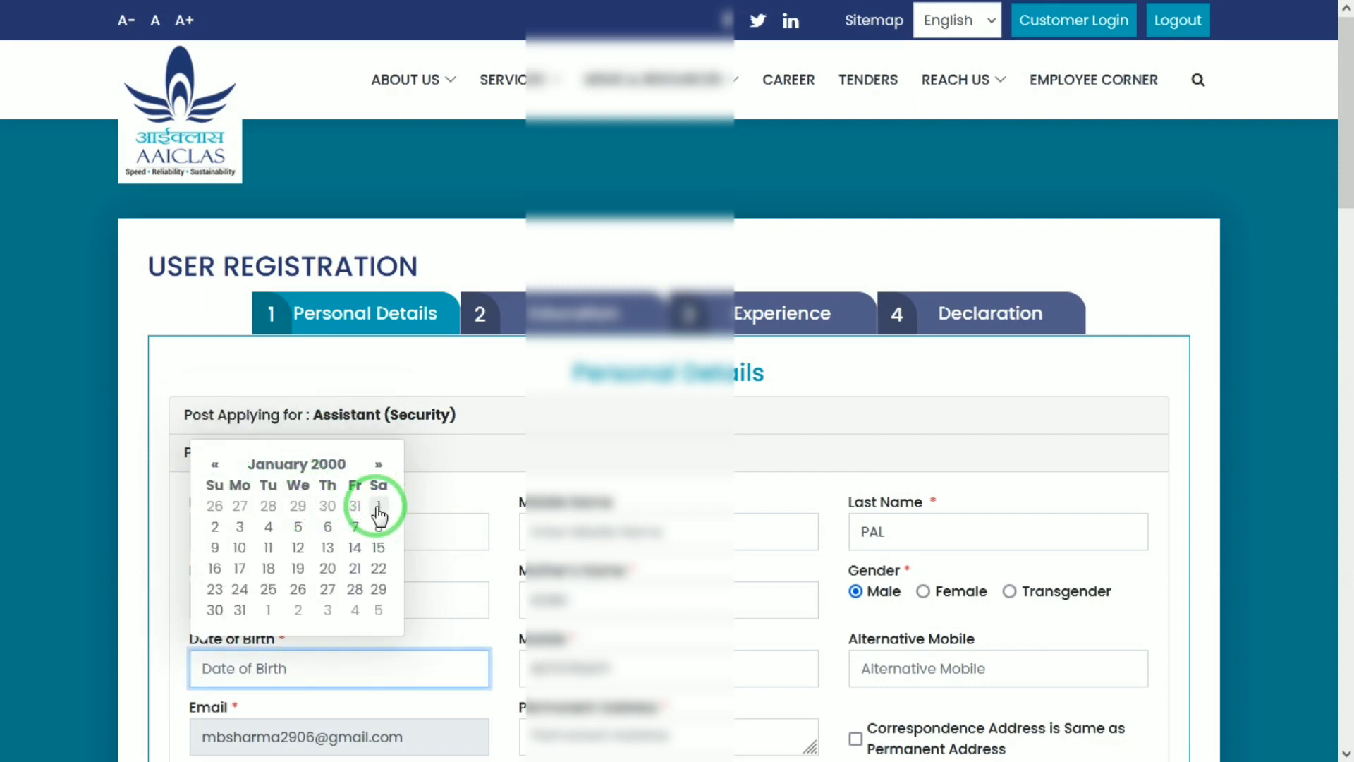
pyautogui.click(889, 674)
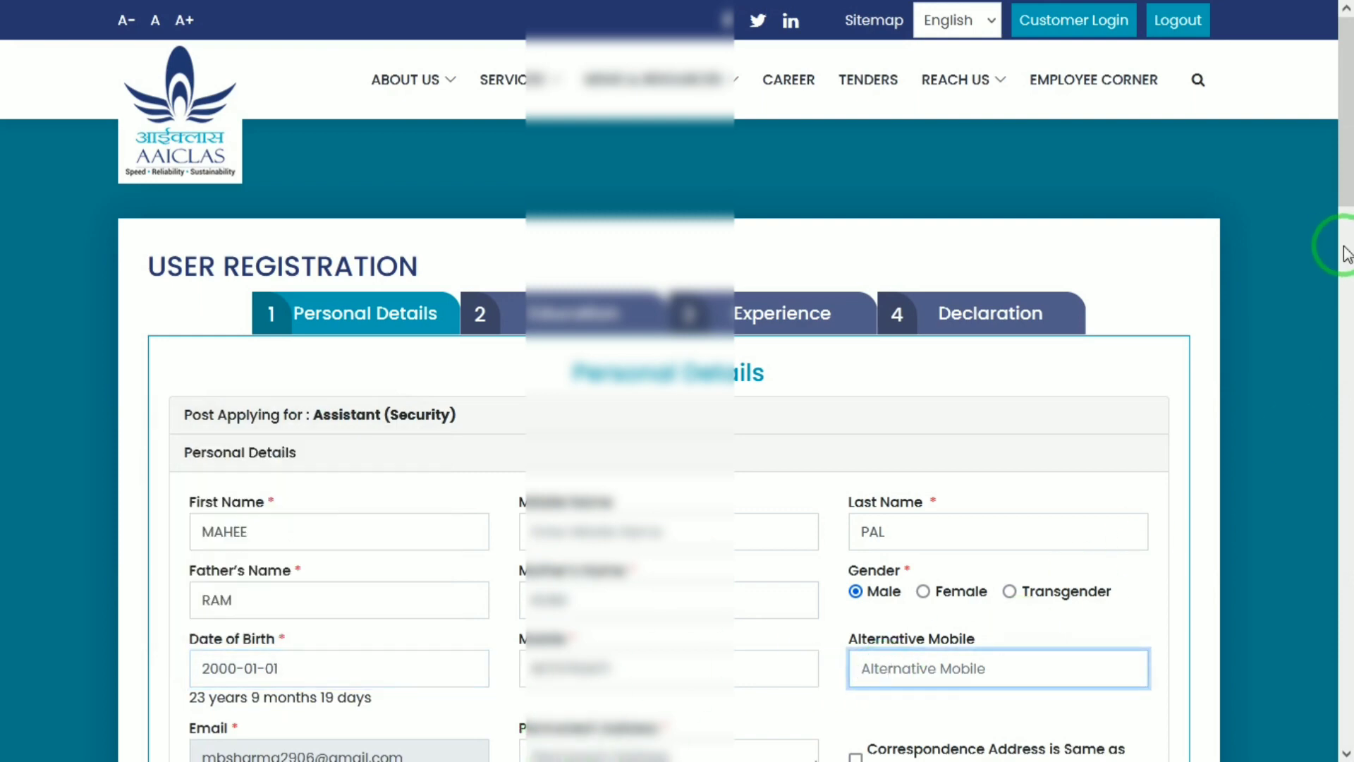
# Enter the permanent address and mark the correspondence address as the same
pyautogui.moveTo(1344, 136); pyautogui.dragTo(1349, 324)
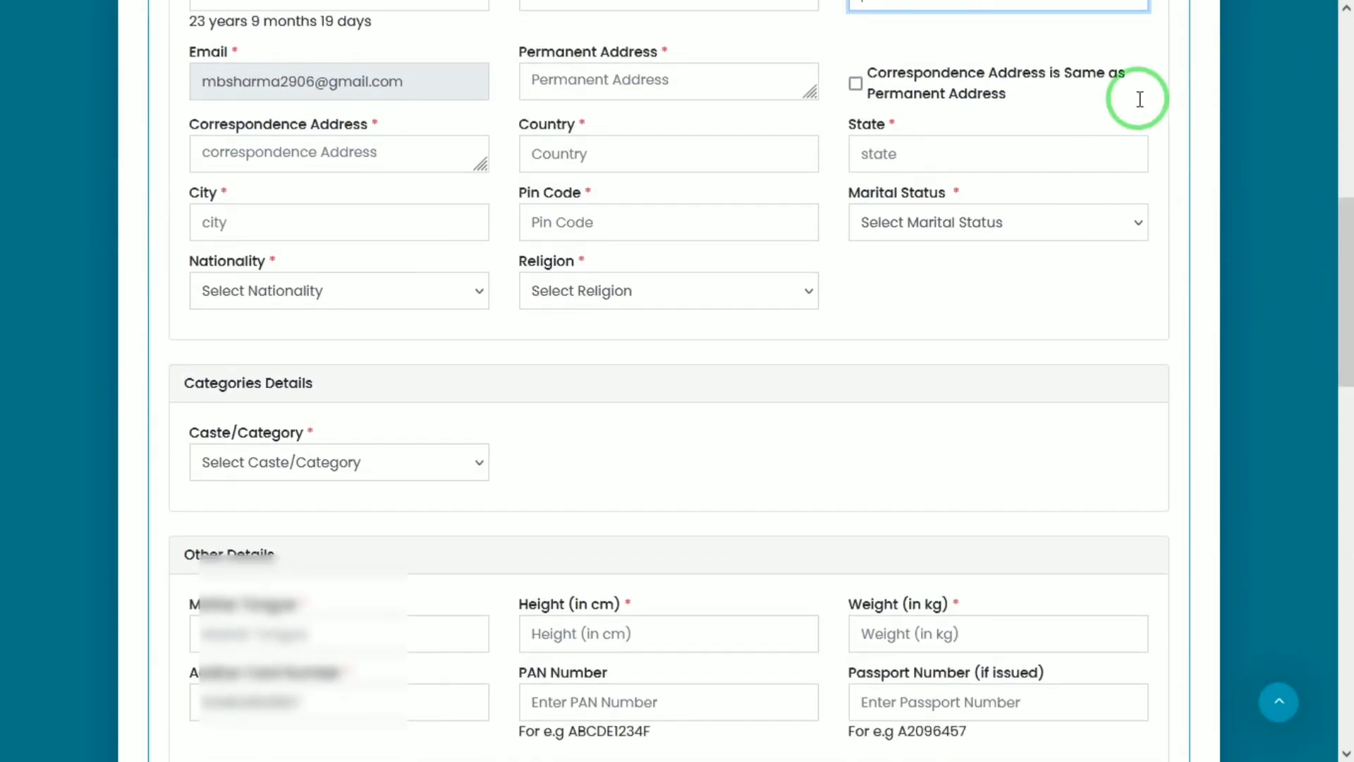
pyautogui.click(590, 85)
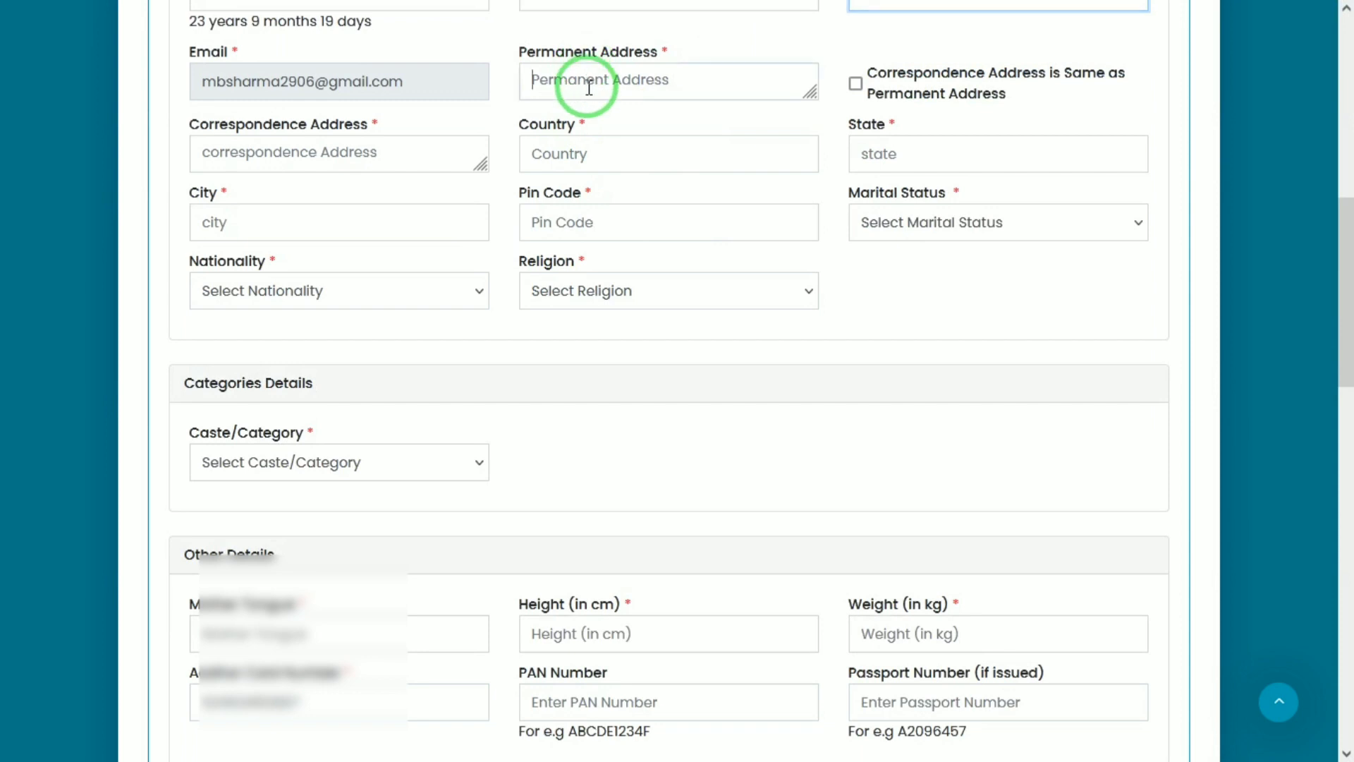
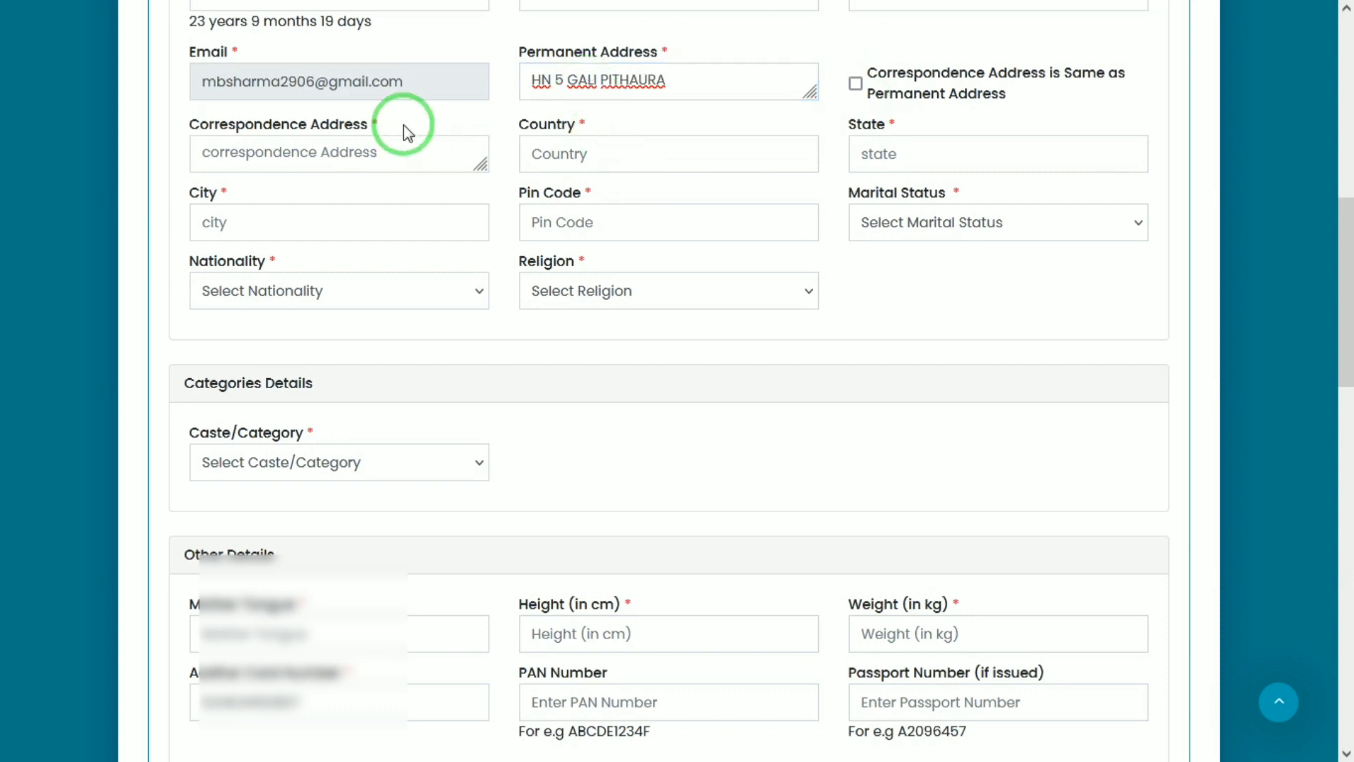
pyautogui.click(390, 150)
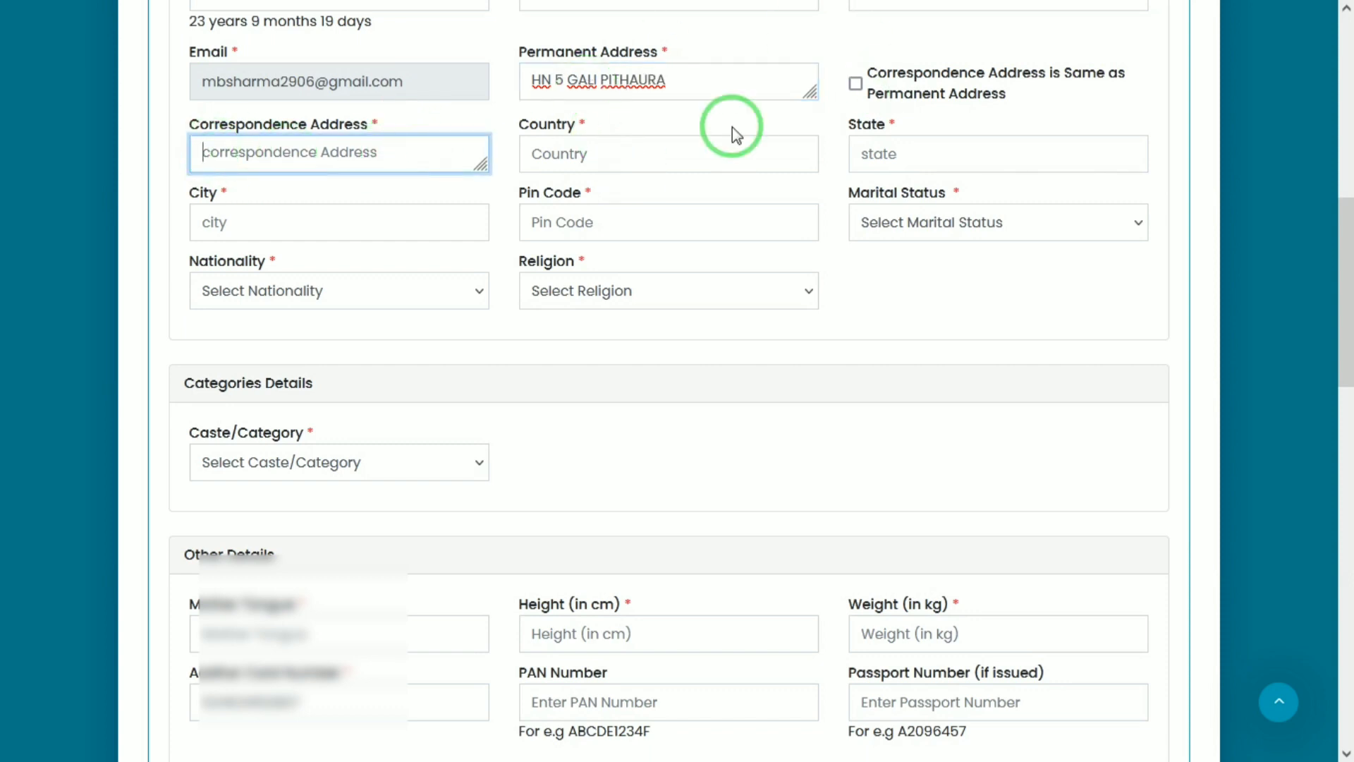
pyautogui.click(856, 84)
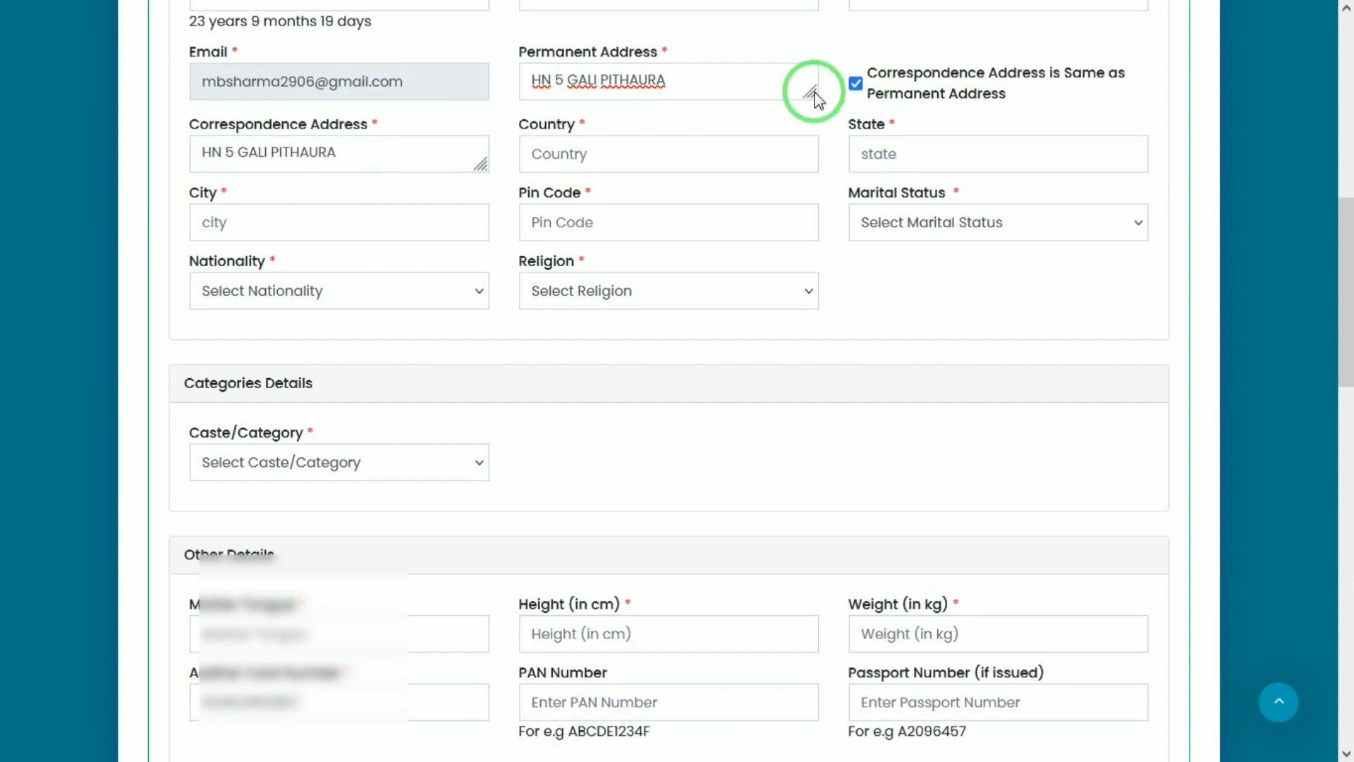
# Set Country to INDIA, State to UTTAR PRADESH and City to MATHURA
pyautogui.click(604, 156)
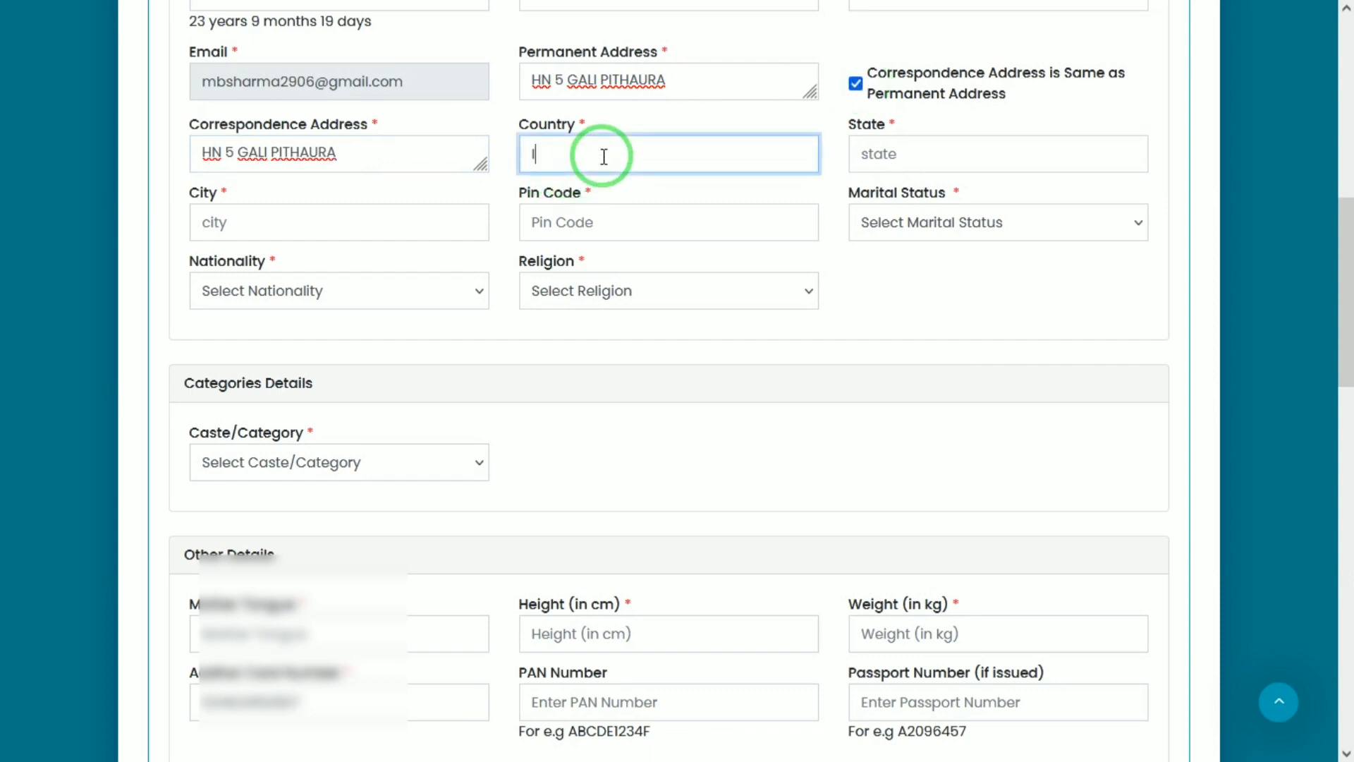
pyautogui.write('INDIA')
pyautogui.press('Tab')
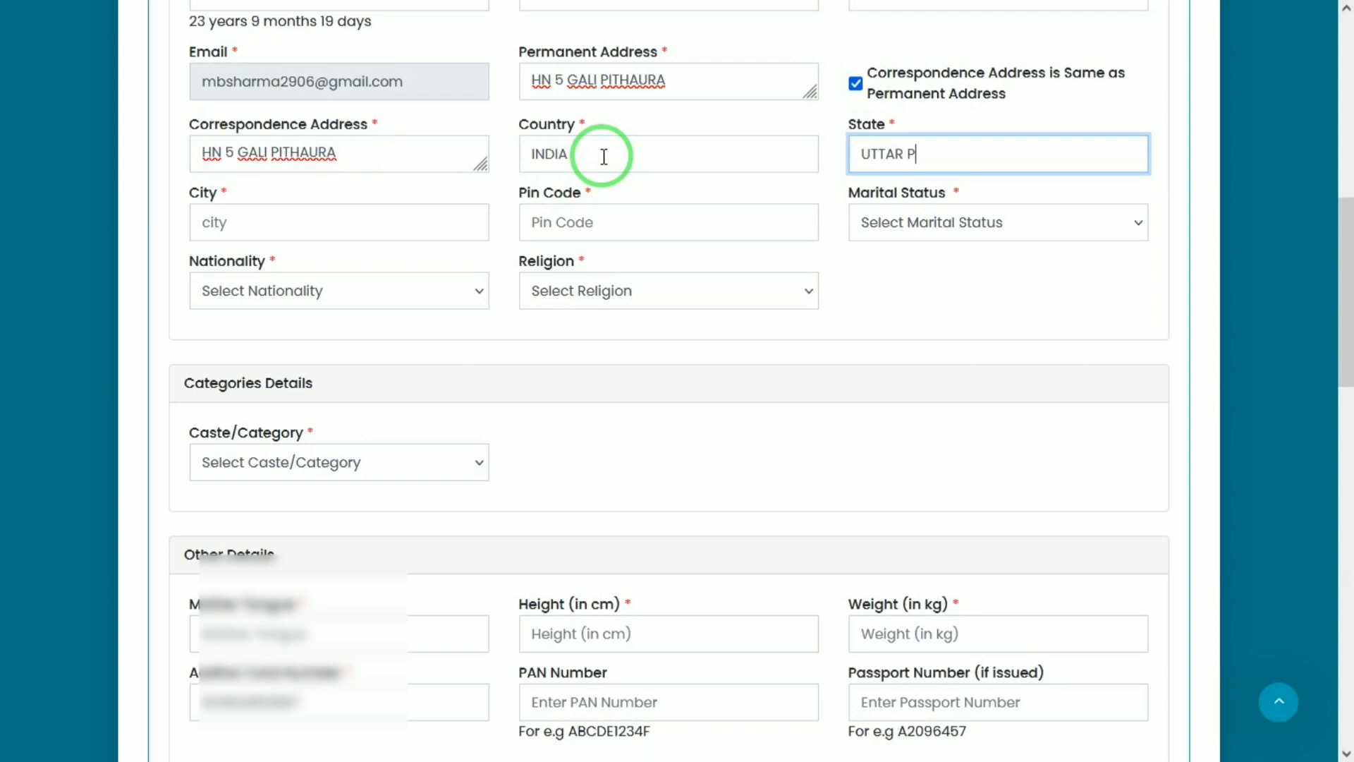
pyautogui.press('Tab')
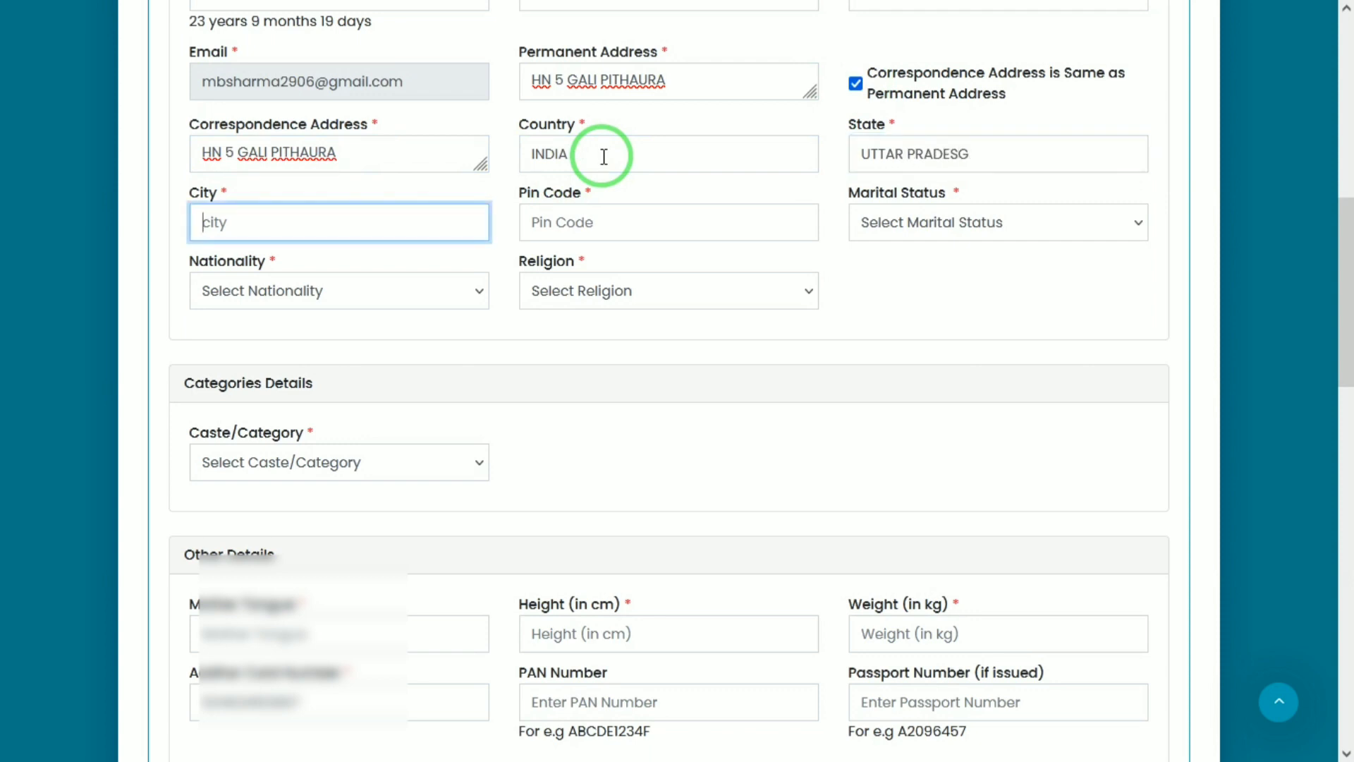
pyautogui.write('MATHURA')
pyautogui.press('Tab')
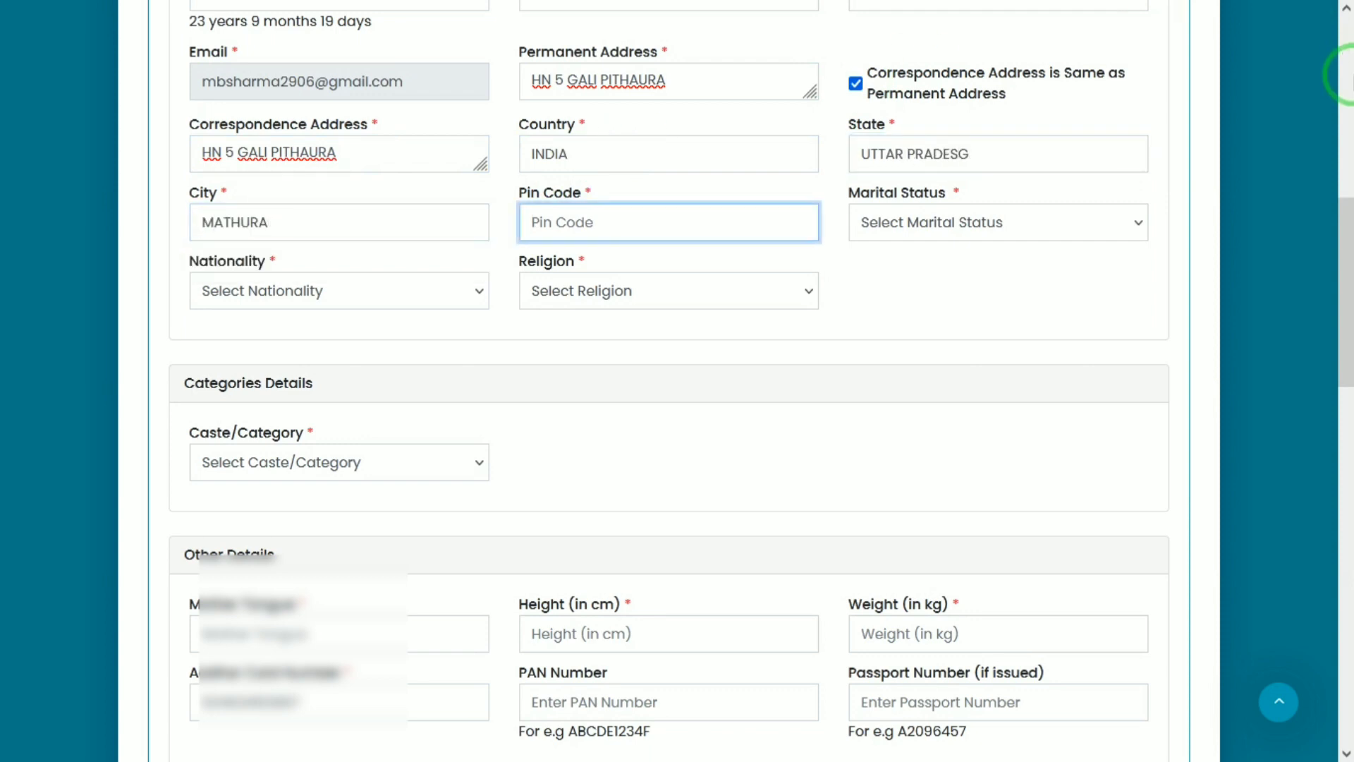
pyautogui.click(1015, 151)
pyautogui.write('H')
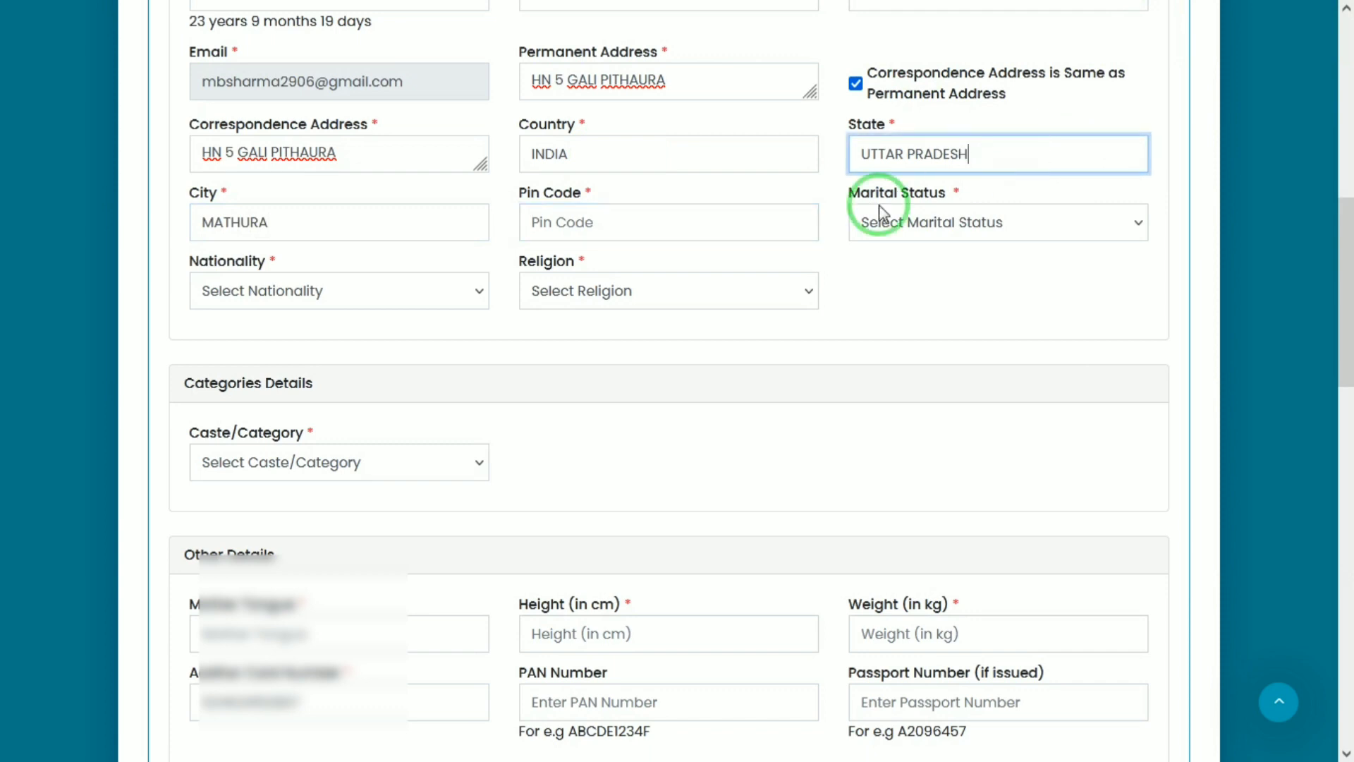
pyautogui.click(618, 220)
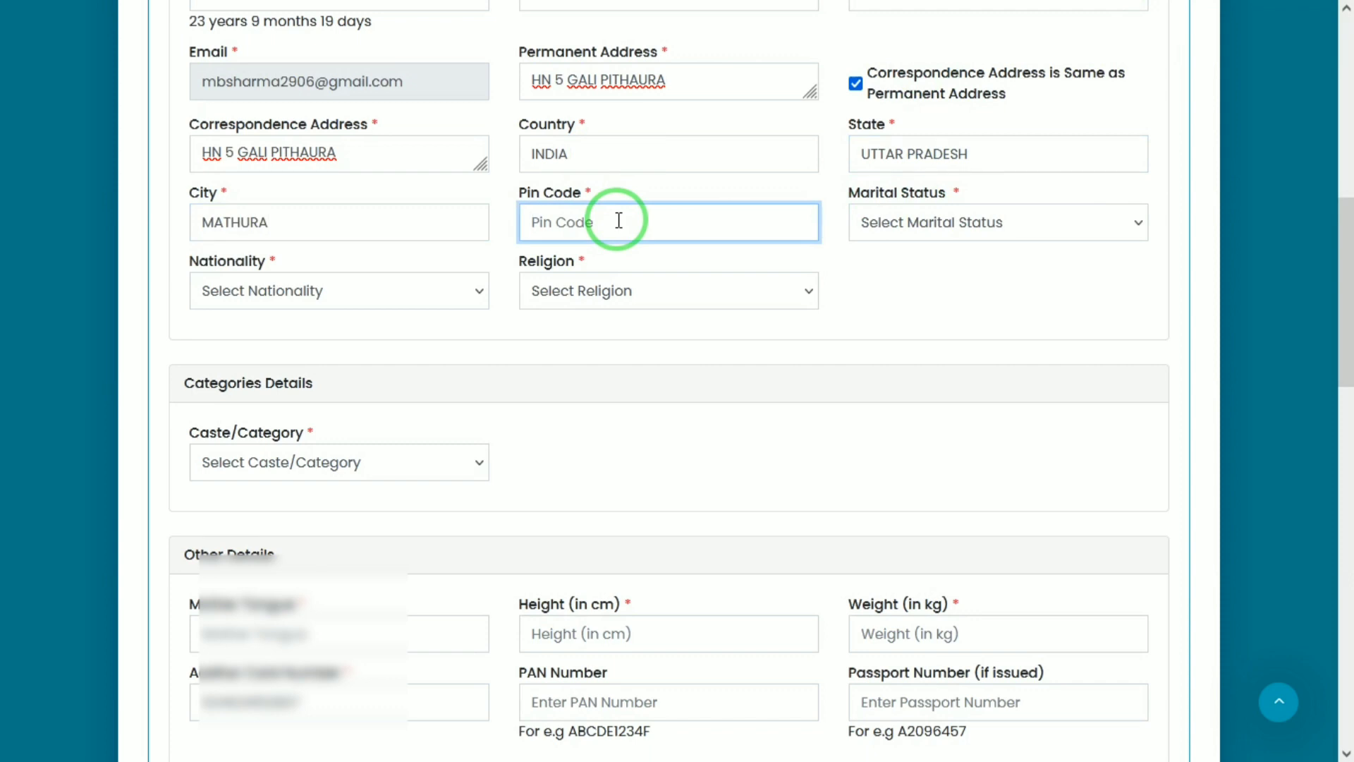
# Choose Unmarried marital status, Indian nationality and Hindu religion
pyautogui.click(879, 215)
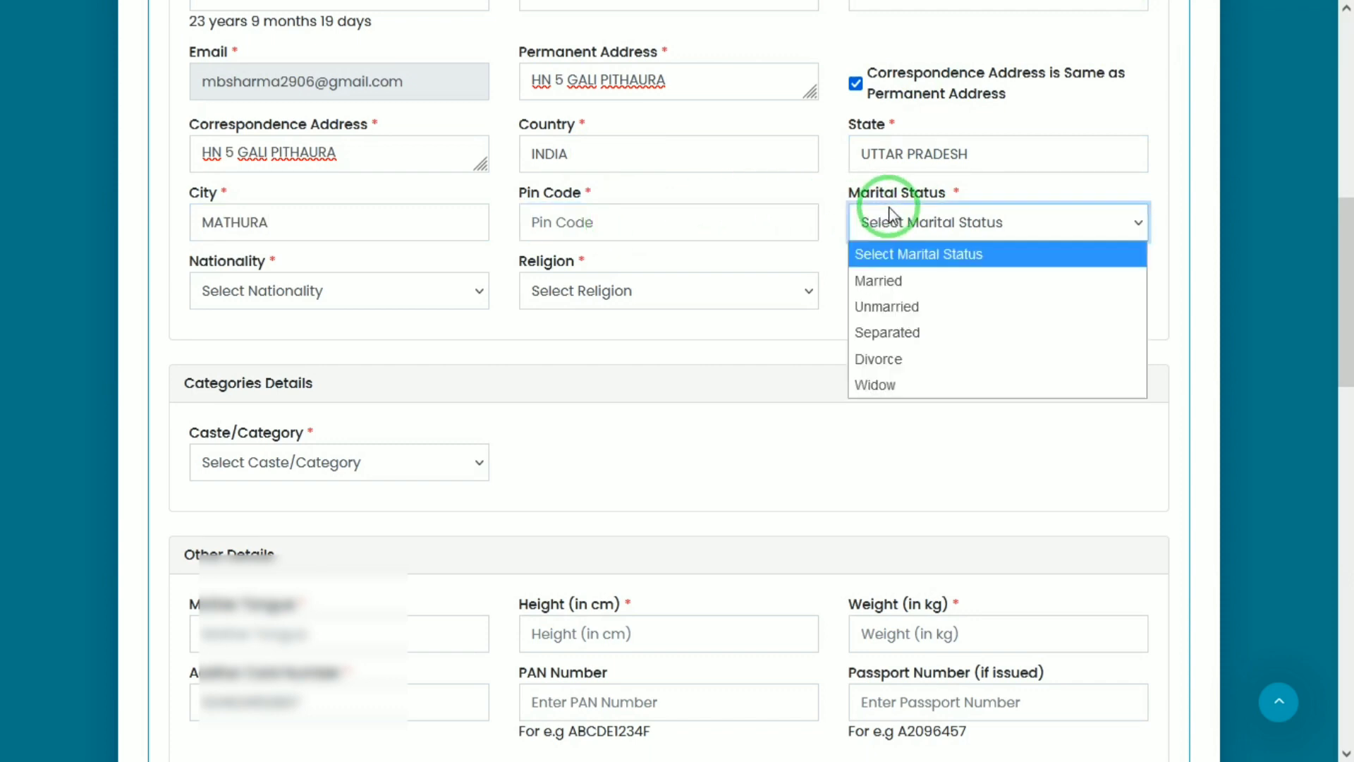
pyautogui.click(869, 310)
pyautogui.click(303, 293)
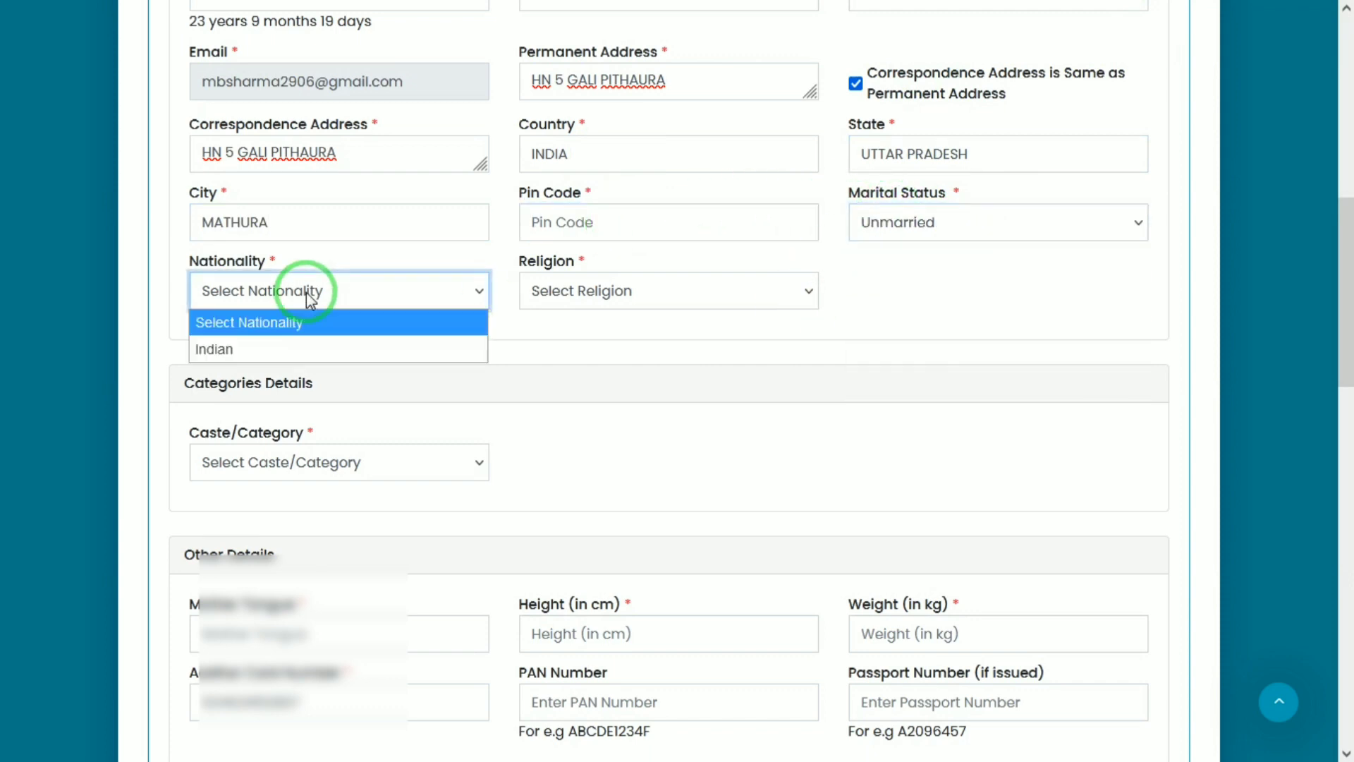
pyautogui.click(245, 347)
pyautogui.click(613, 284)
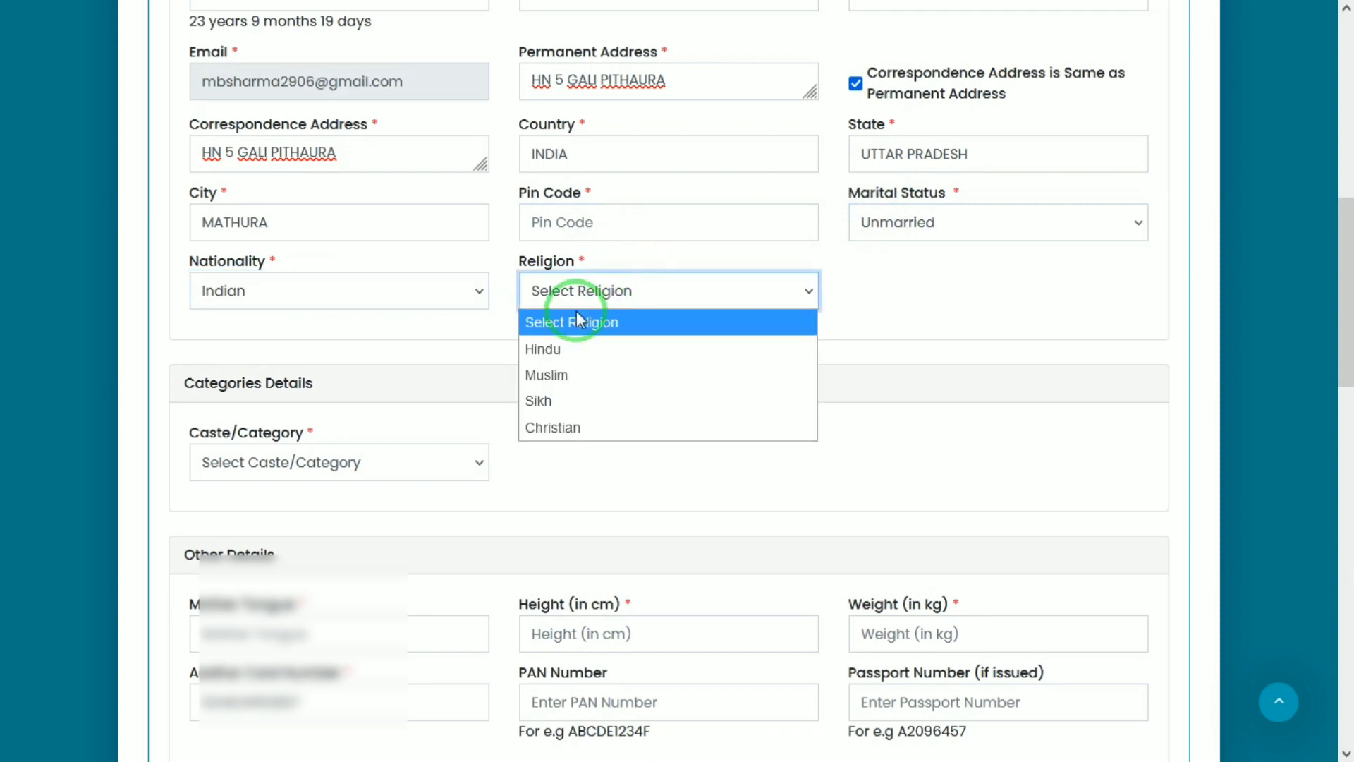
pyautogui.click(555, 350)
pyautogui.click(379, 458)
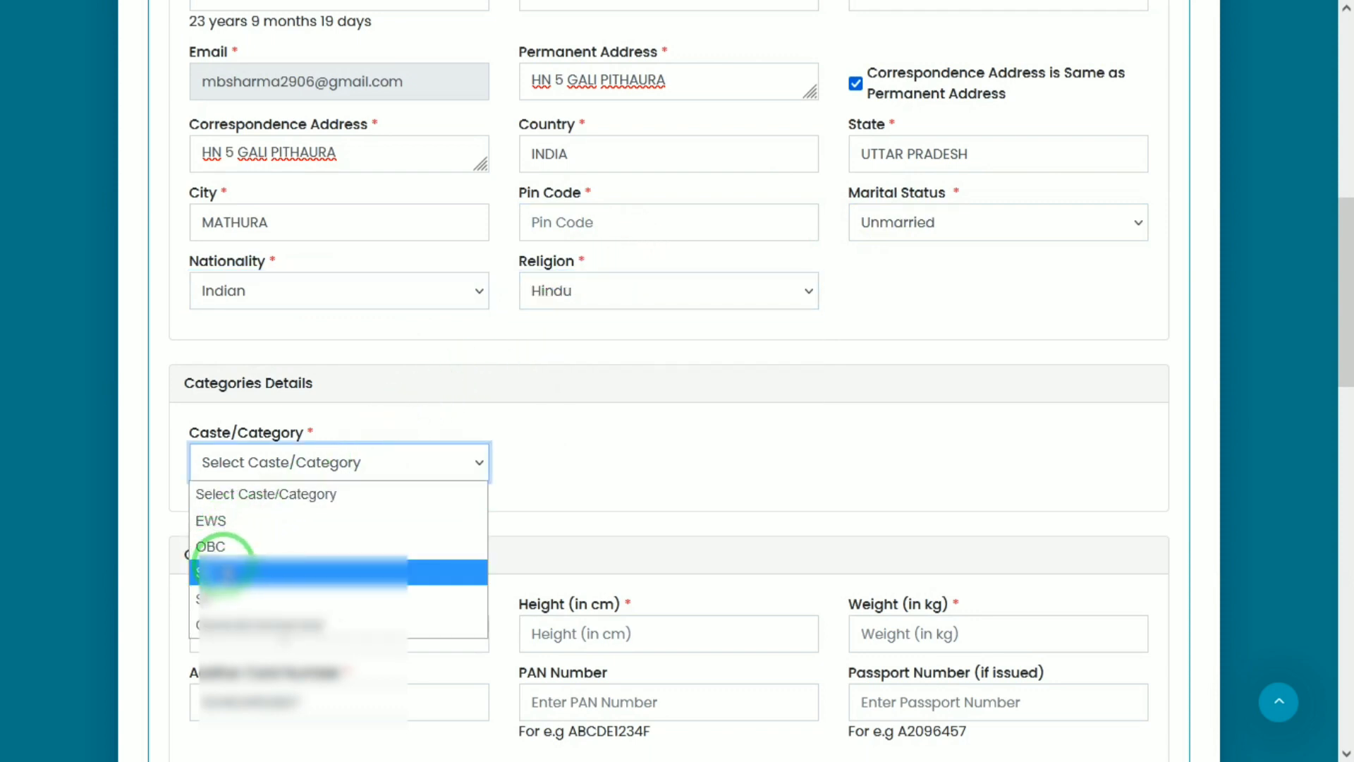
# Set Caste/Category to SC with caste name JATAVA and fill in the home village
pyautogui.click(224, 570)
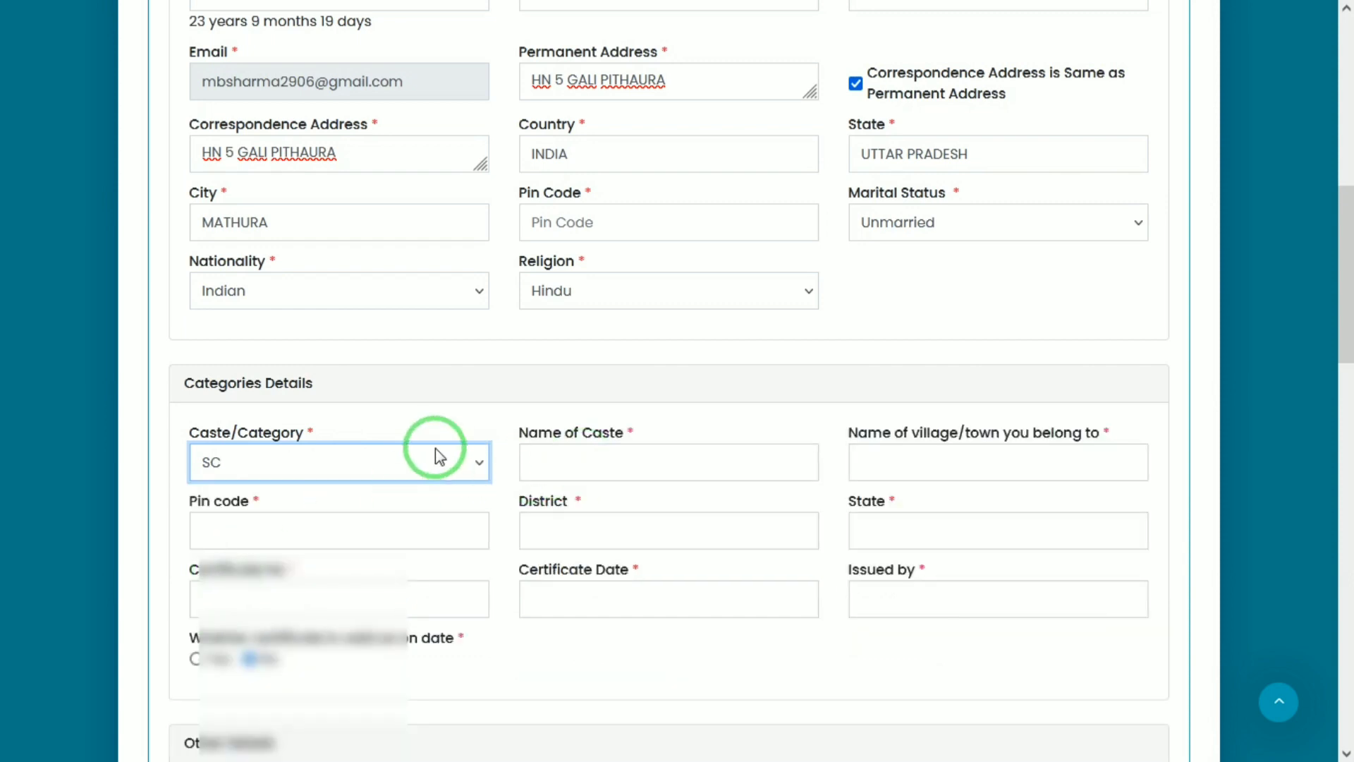
pyautogui.click(570, 464)
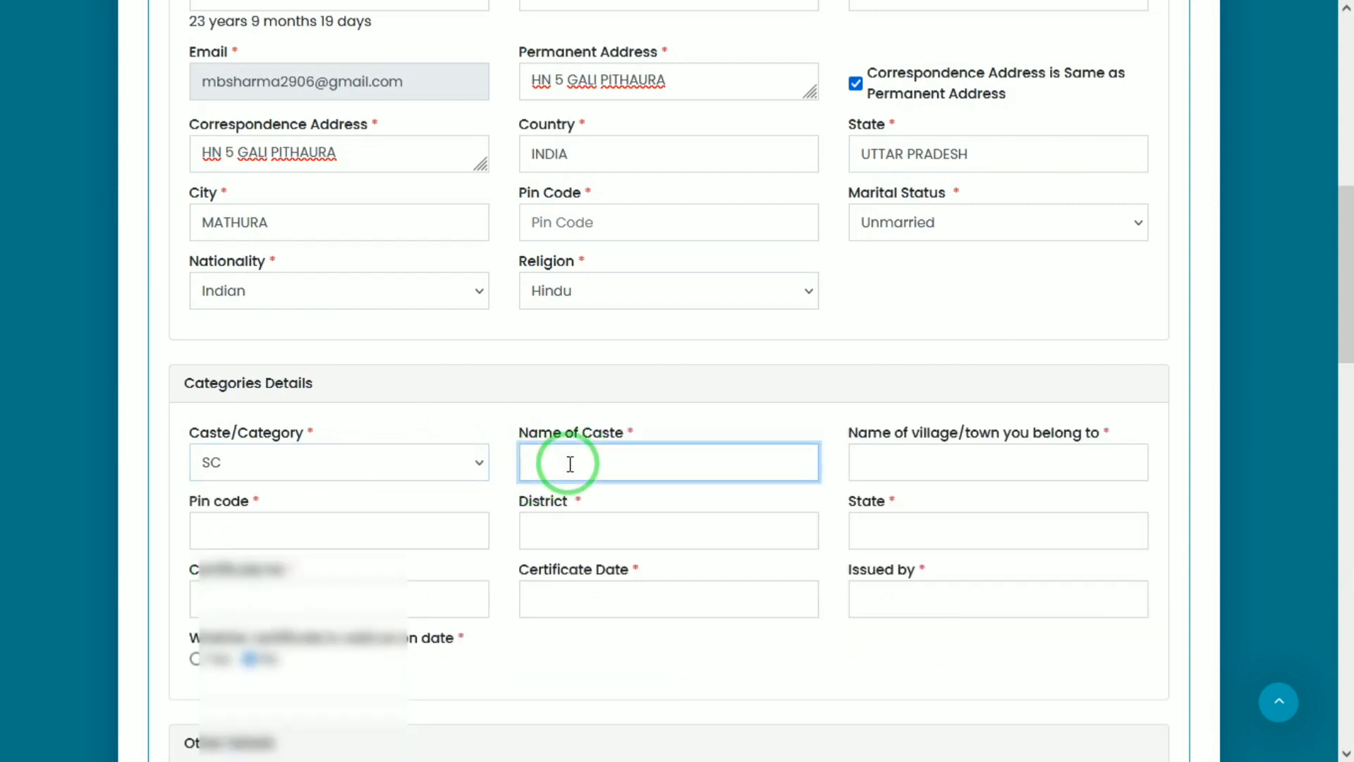
pyautogui.press('Tab')
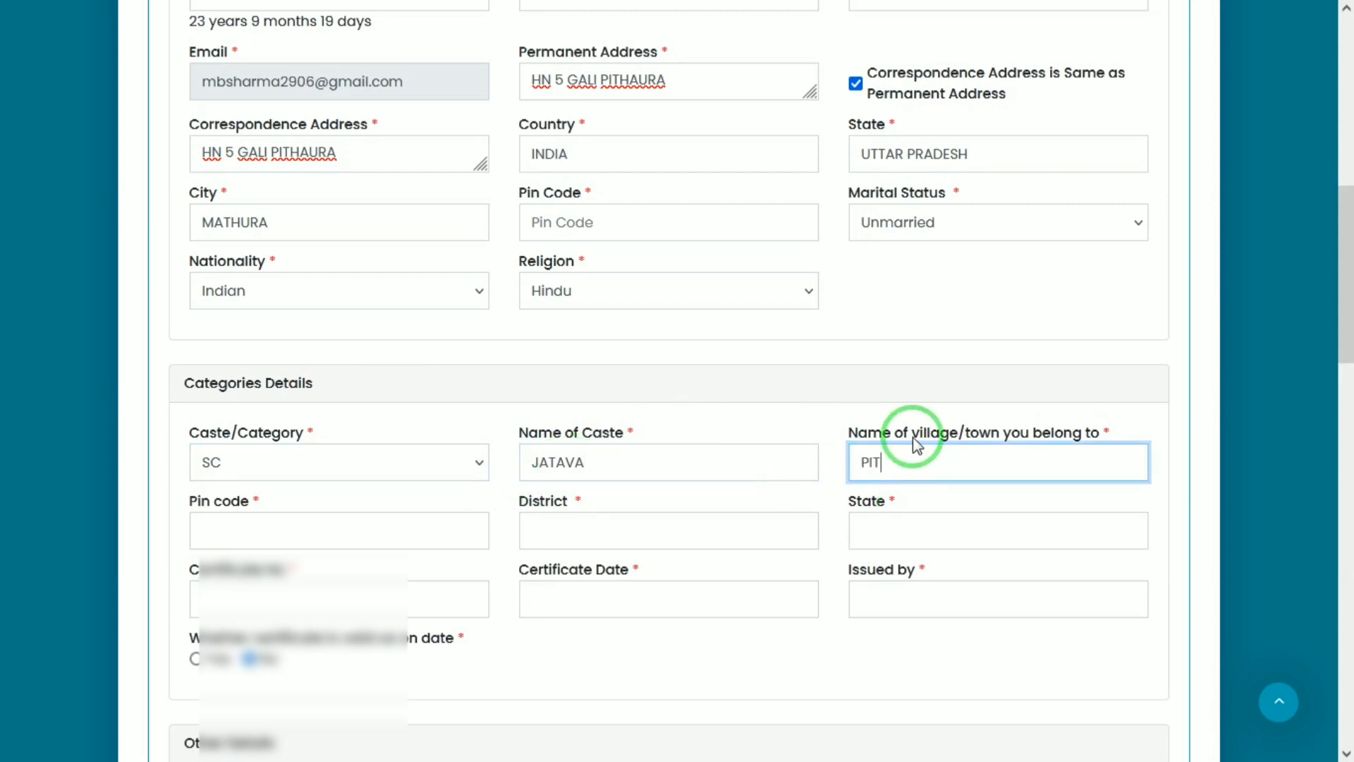
pyautogui.press('Tab')
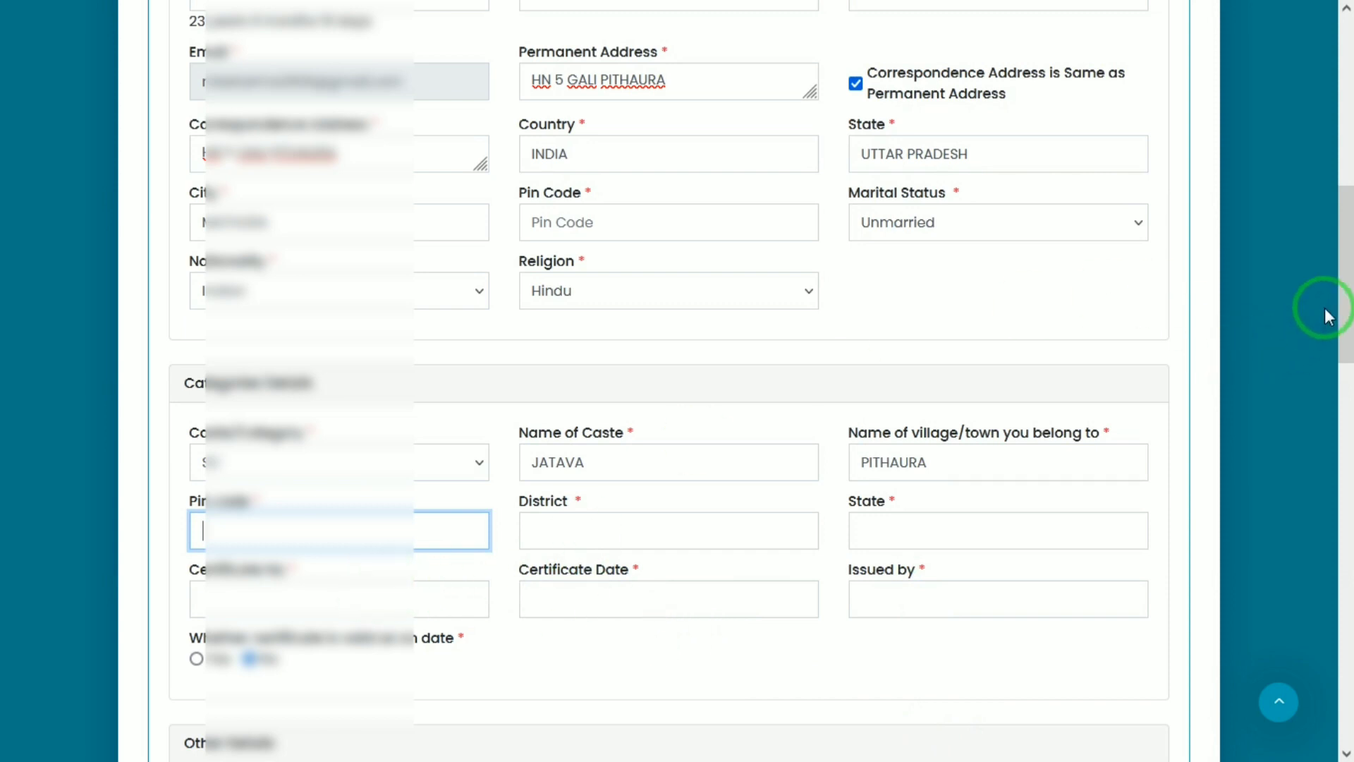
# Scroll past the Height field to the bottom of Personal Details and choose Save and Next
pyautogui.moveTo(1351, 307); pyautogui.dragTo(1348, 447)
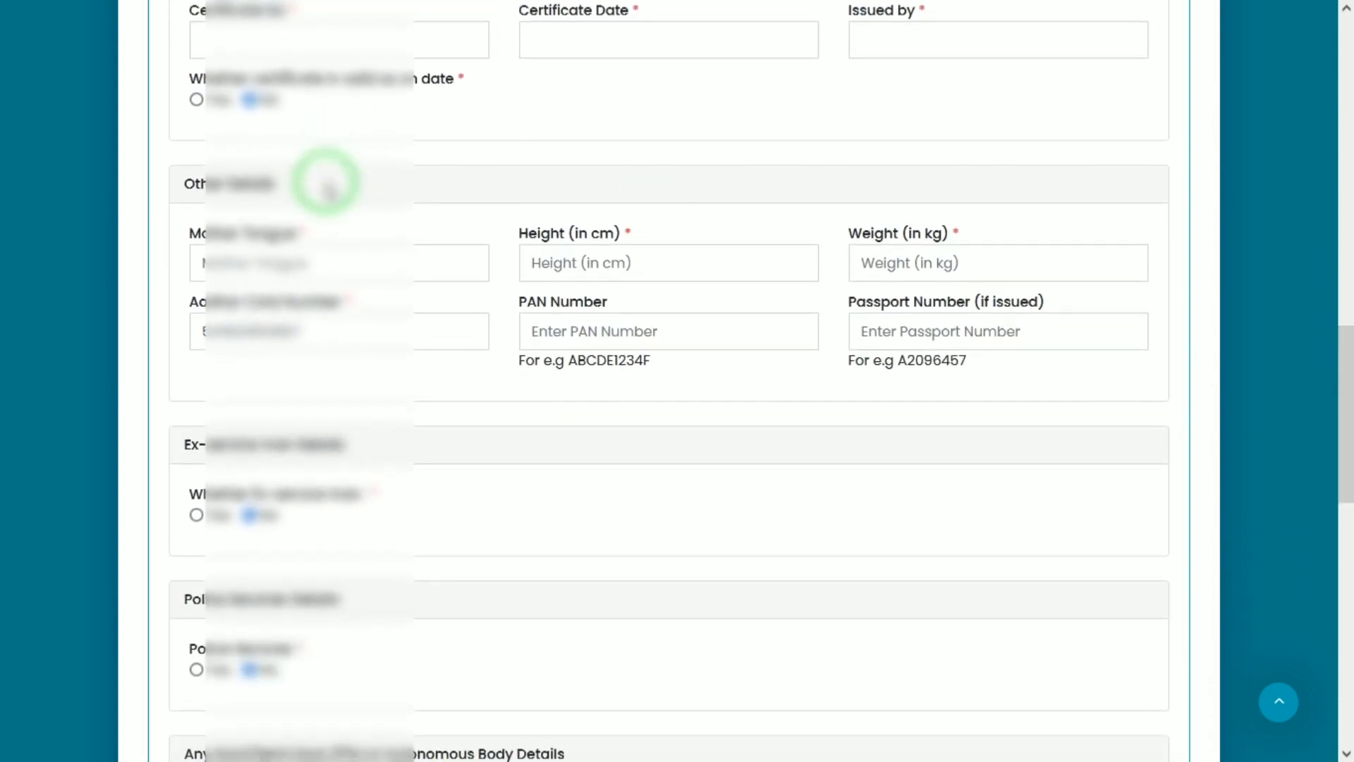
pyautogui.click(799, 261)
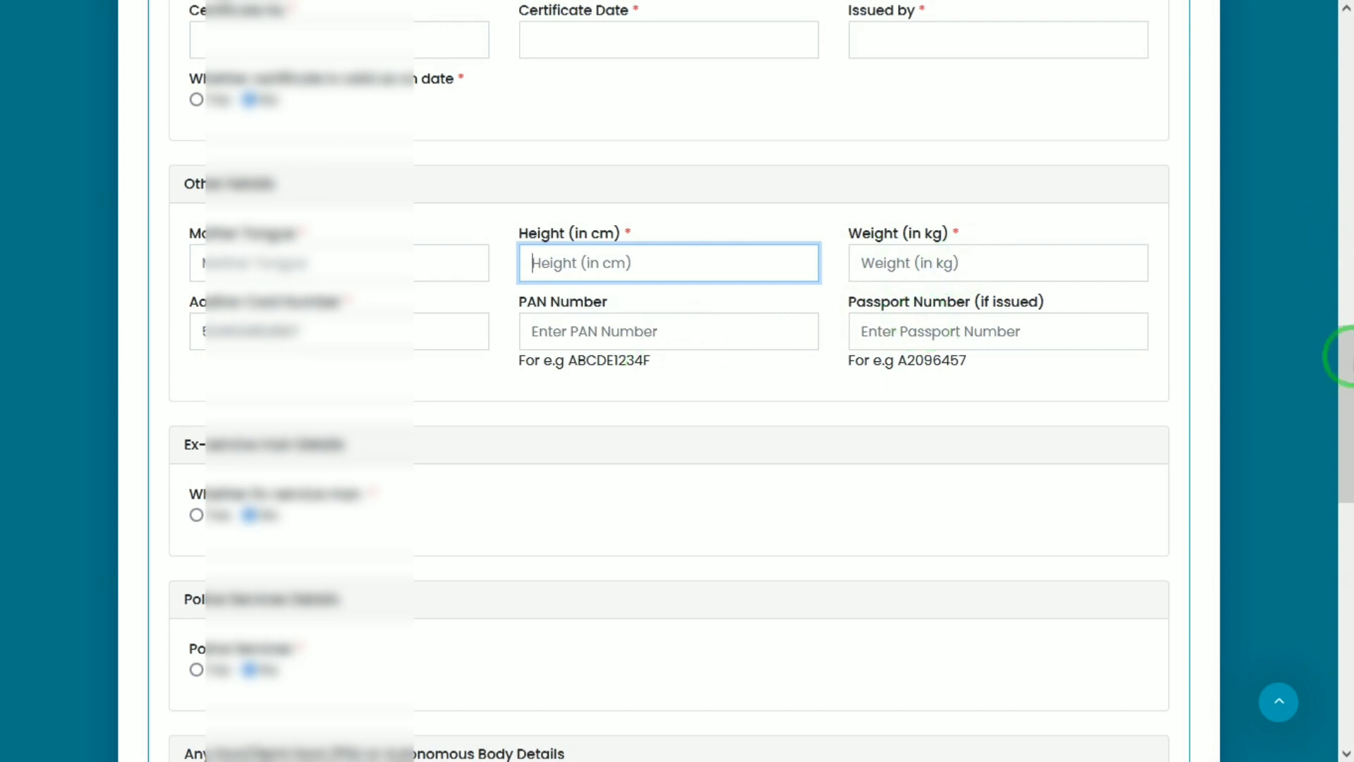
pyautogui.moveTo(1346, 423); pyautogui.dragTo(1347, 531)
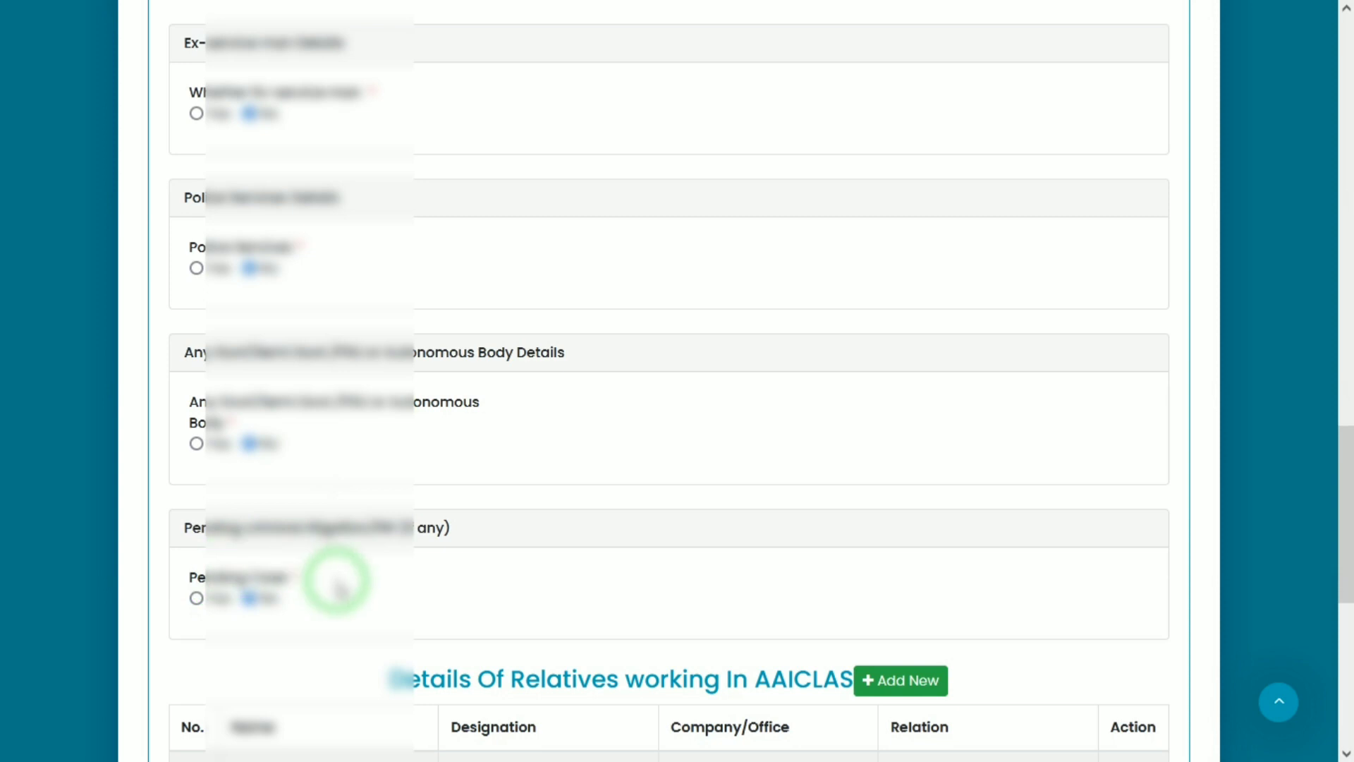
pyautogui.moveTo(1347, 499); pyautogui.dragTo(1348, 575)
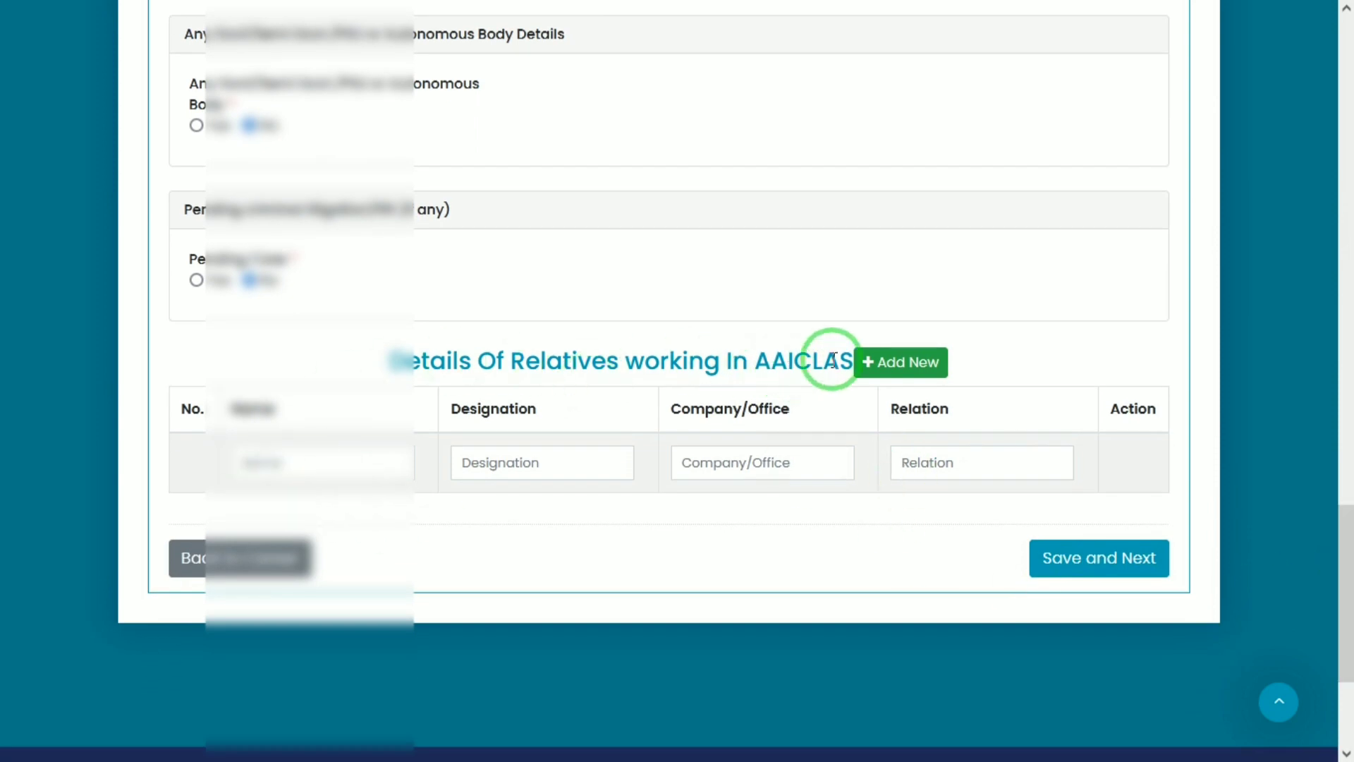
pyautogui.moveTo(733, 360); pyautogui.dragTo(799, 366)
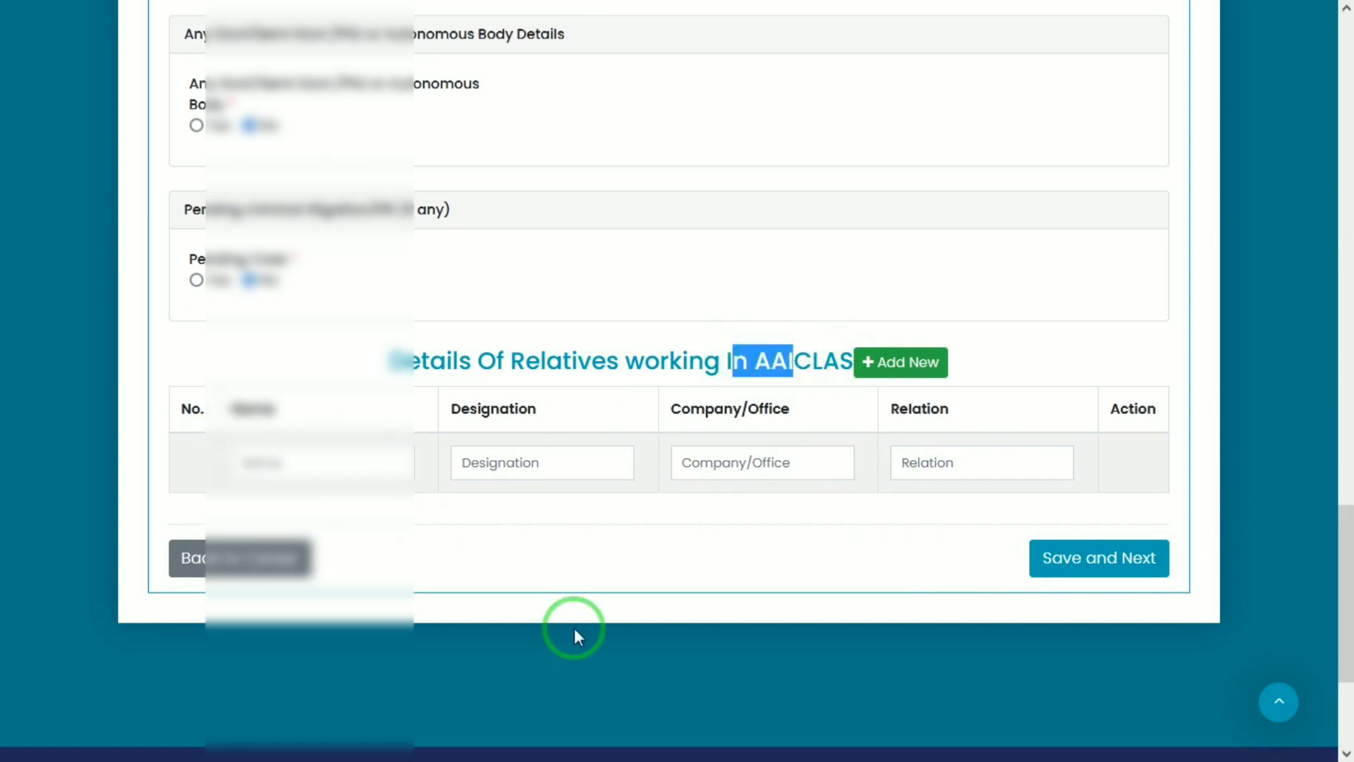
pyautogui.click(1120, 572)
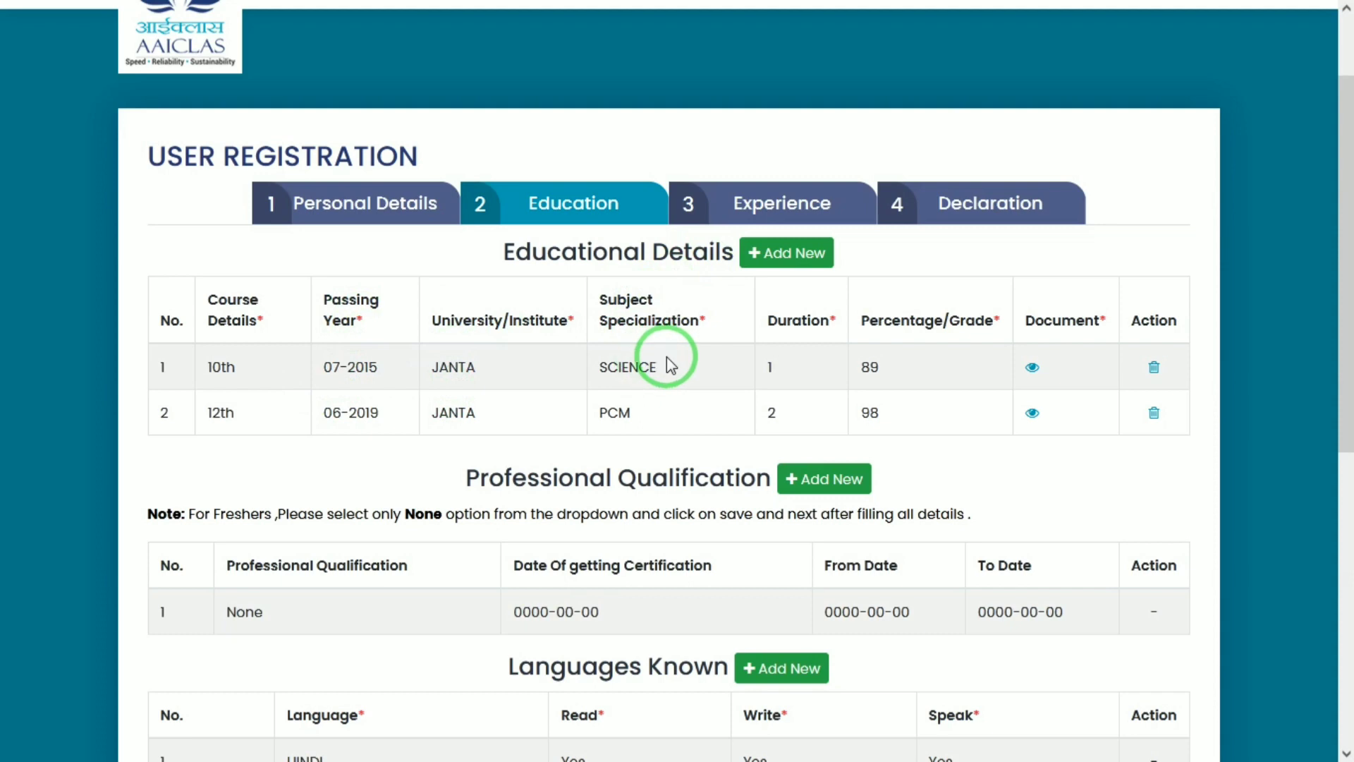
pyautogui.moveTo(831, 315); pyautogui.dragTo(800, 321)
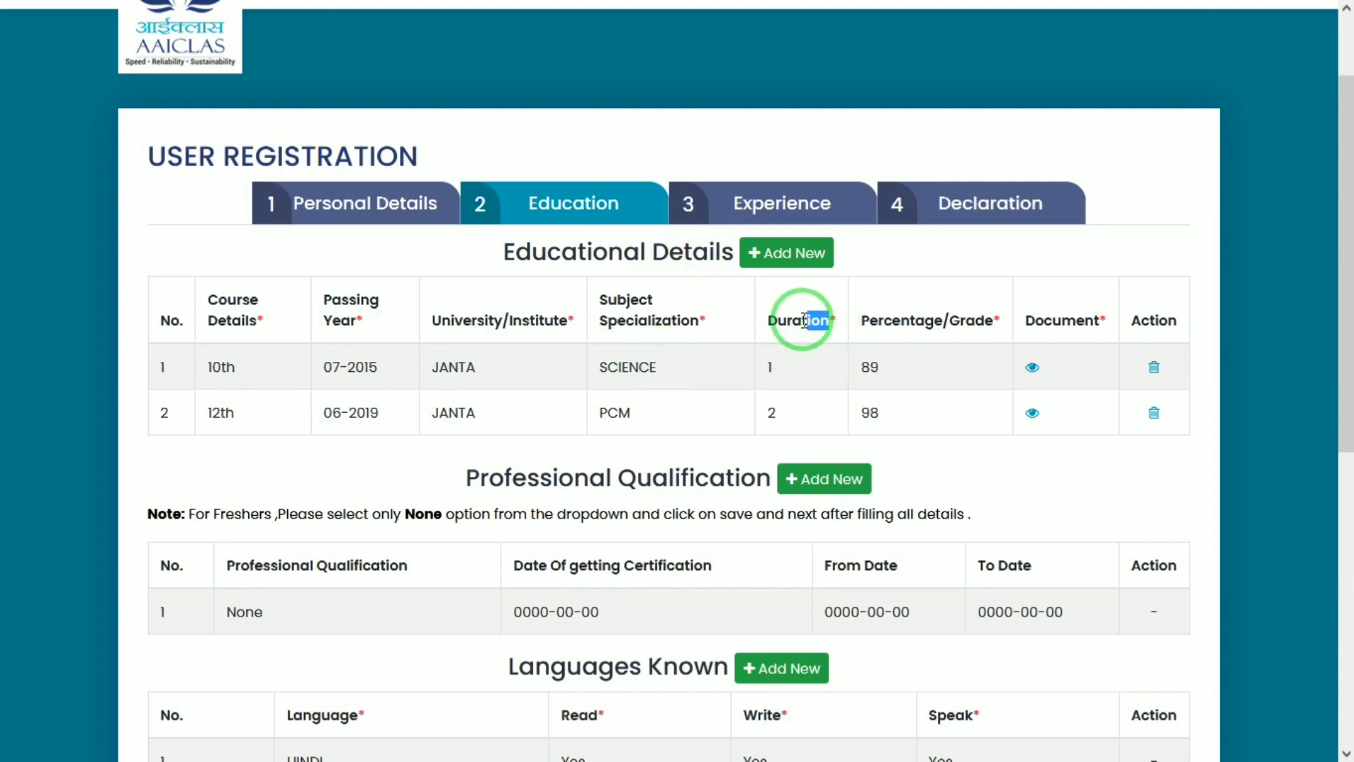
pyautogui.click(780, 353)
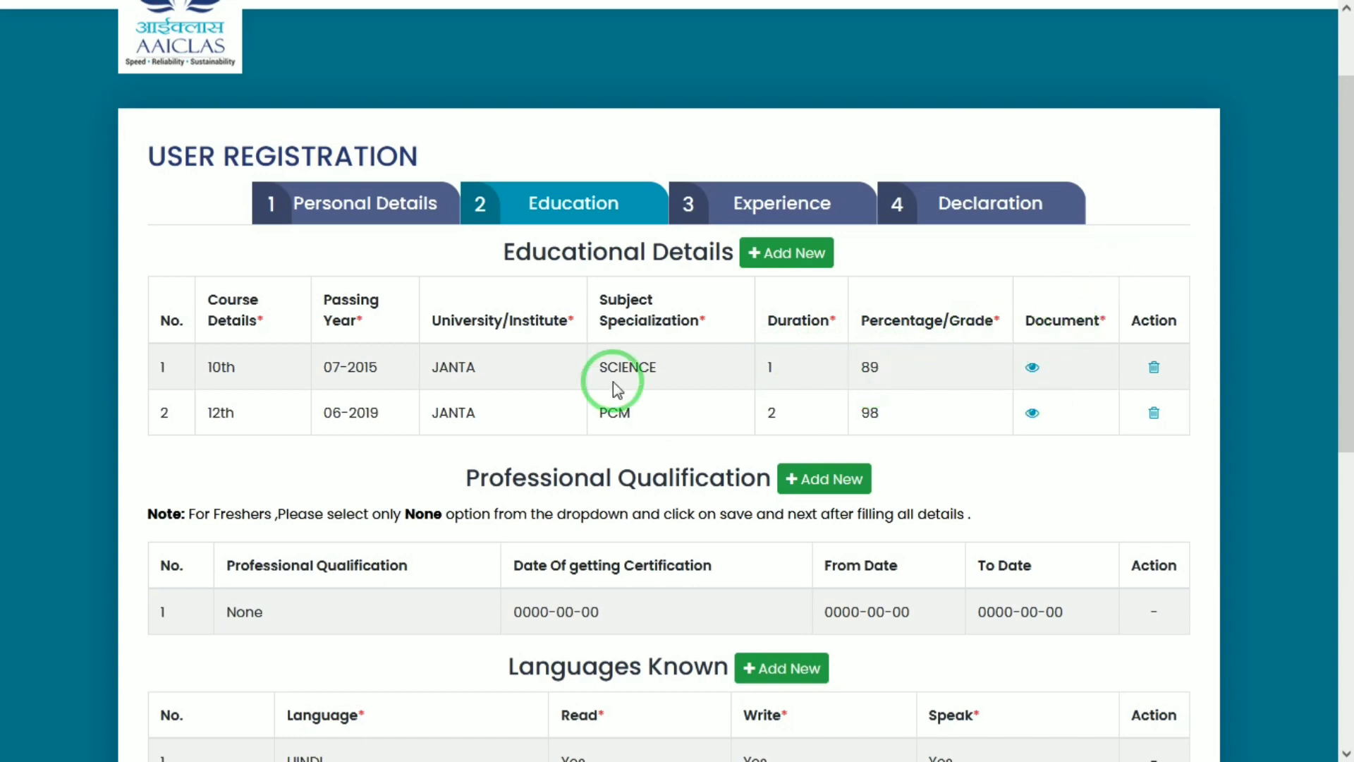
# Add a Graduation row to Educational Details with passing year November 2022
pyautogui.click(803, 261)
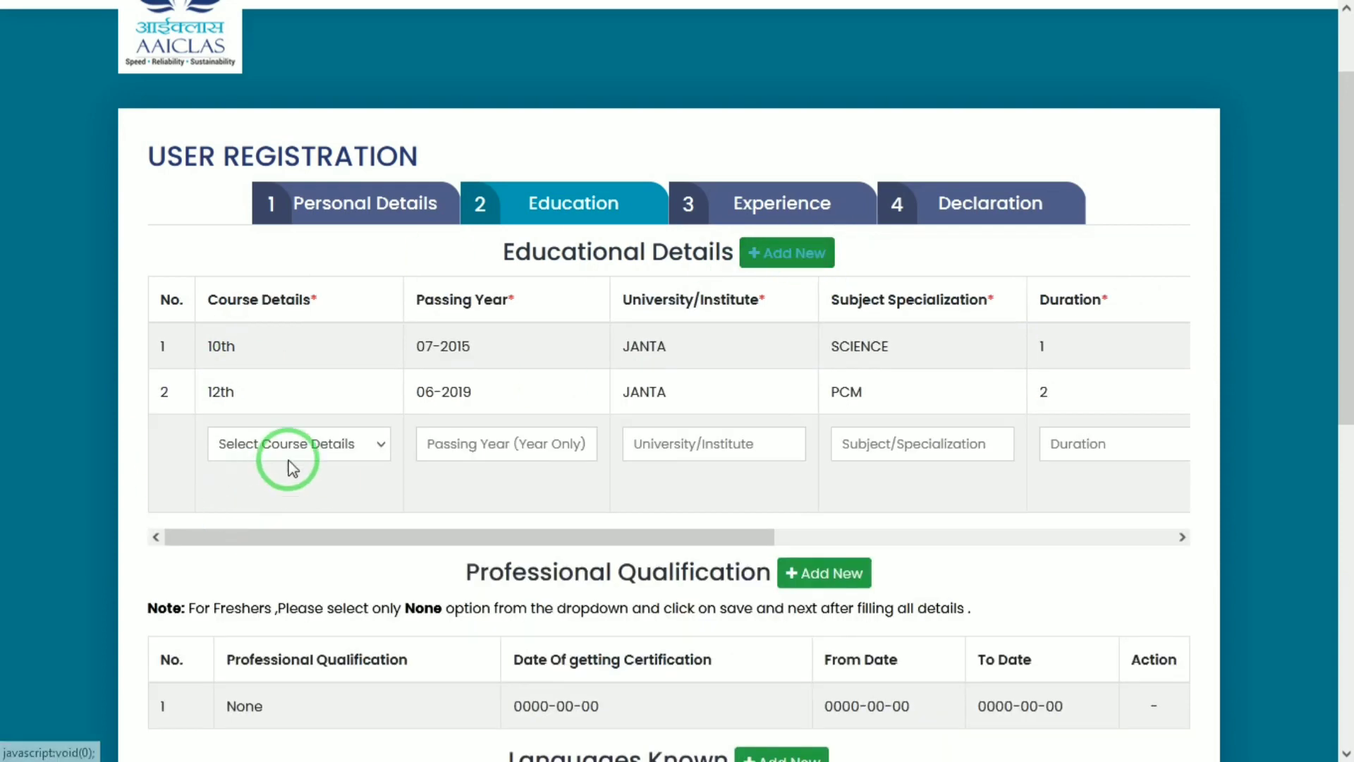
pyautogui.click(338, 441)
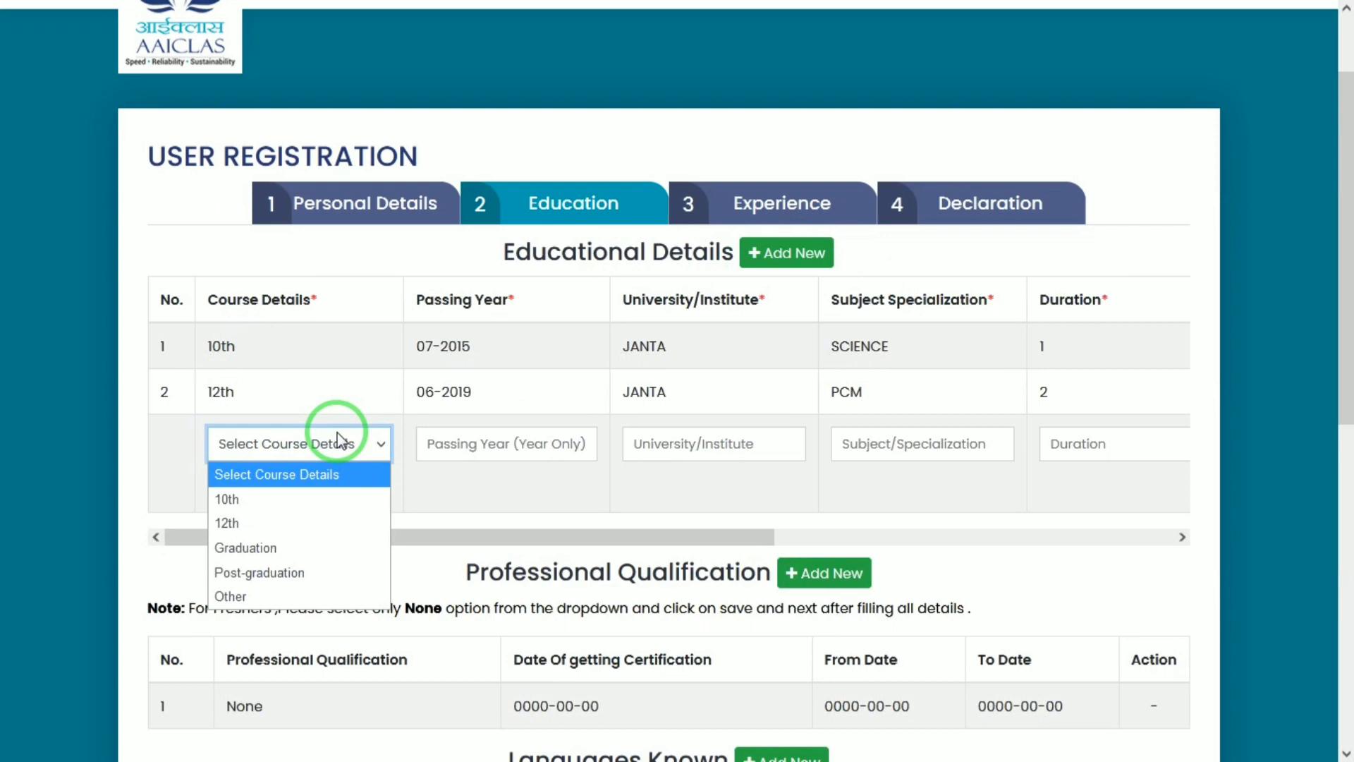
pyautogui.click(239, 548)
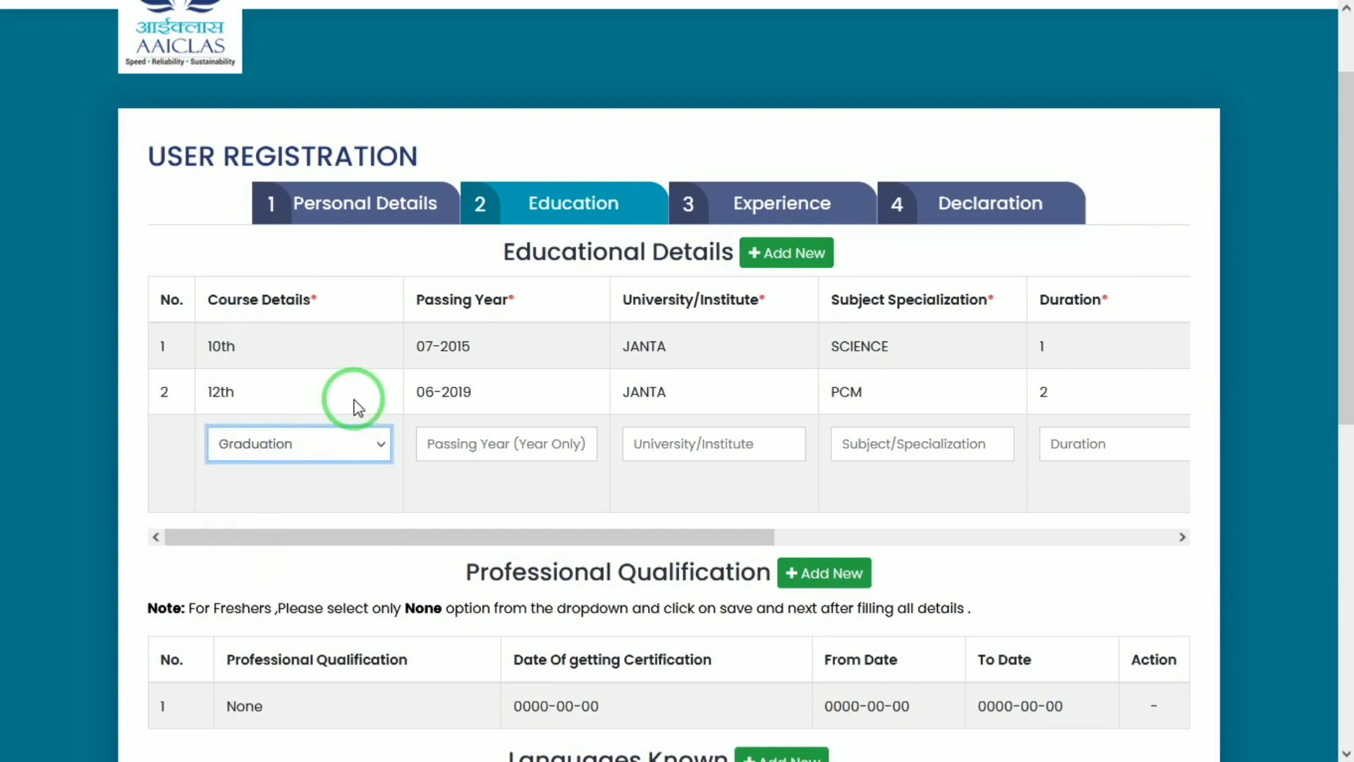
pyautogui.click(464, 429)
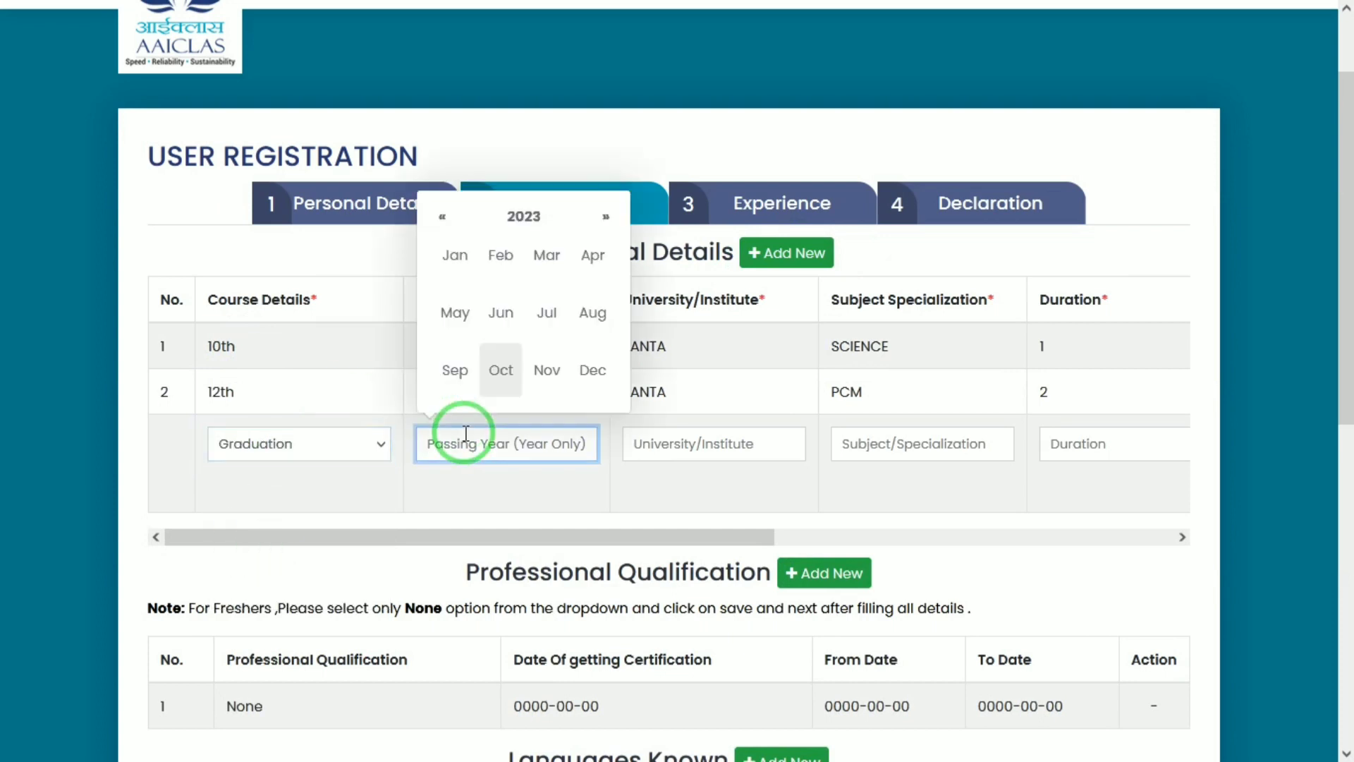
pyautogui.click(529, 217)
pyautogui.click(593, 255)
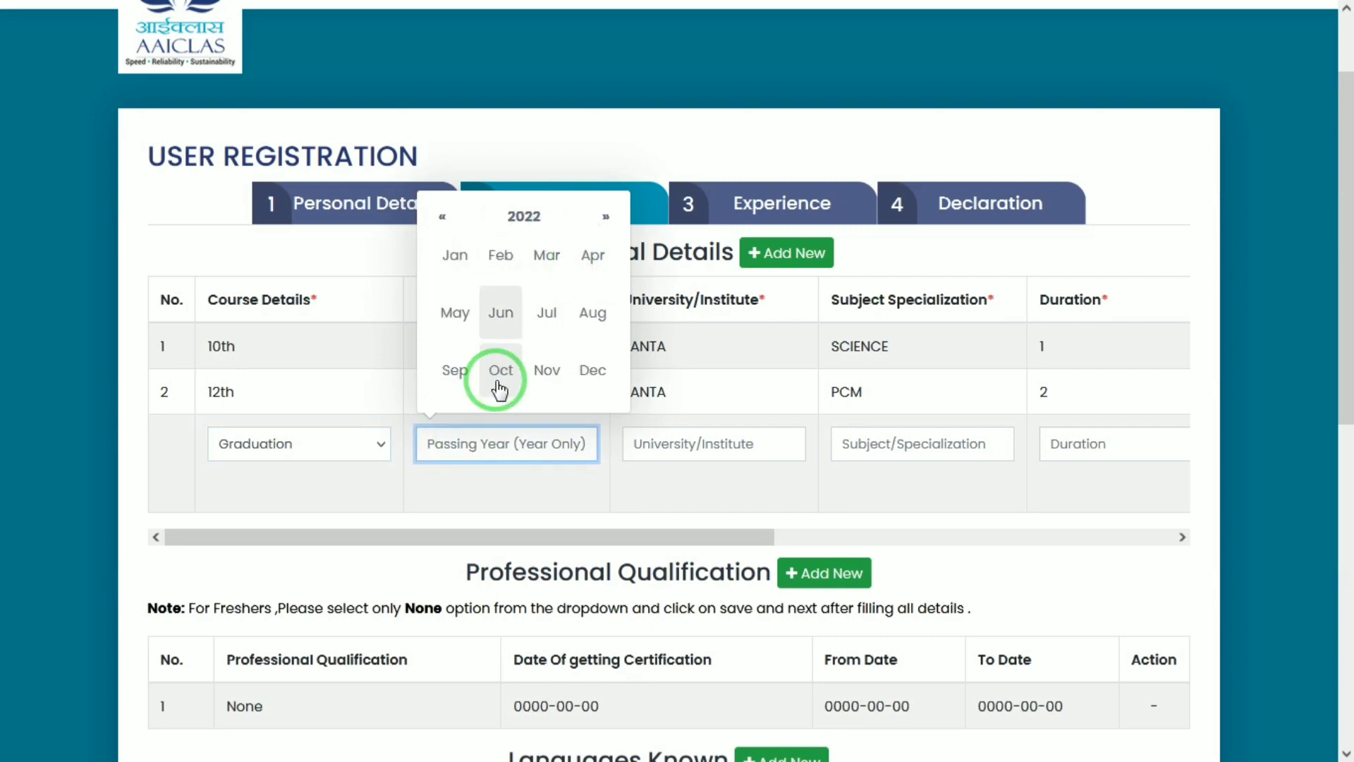
pyautogui.click(543, 367)
# Enter university OADIA, specialization PM, duration 3 and percentage 98 for the graduation row
pyautogui.click(723, 444)
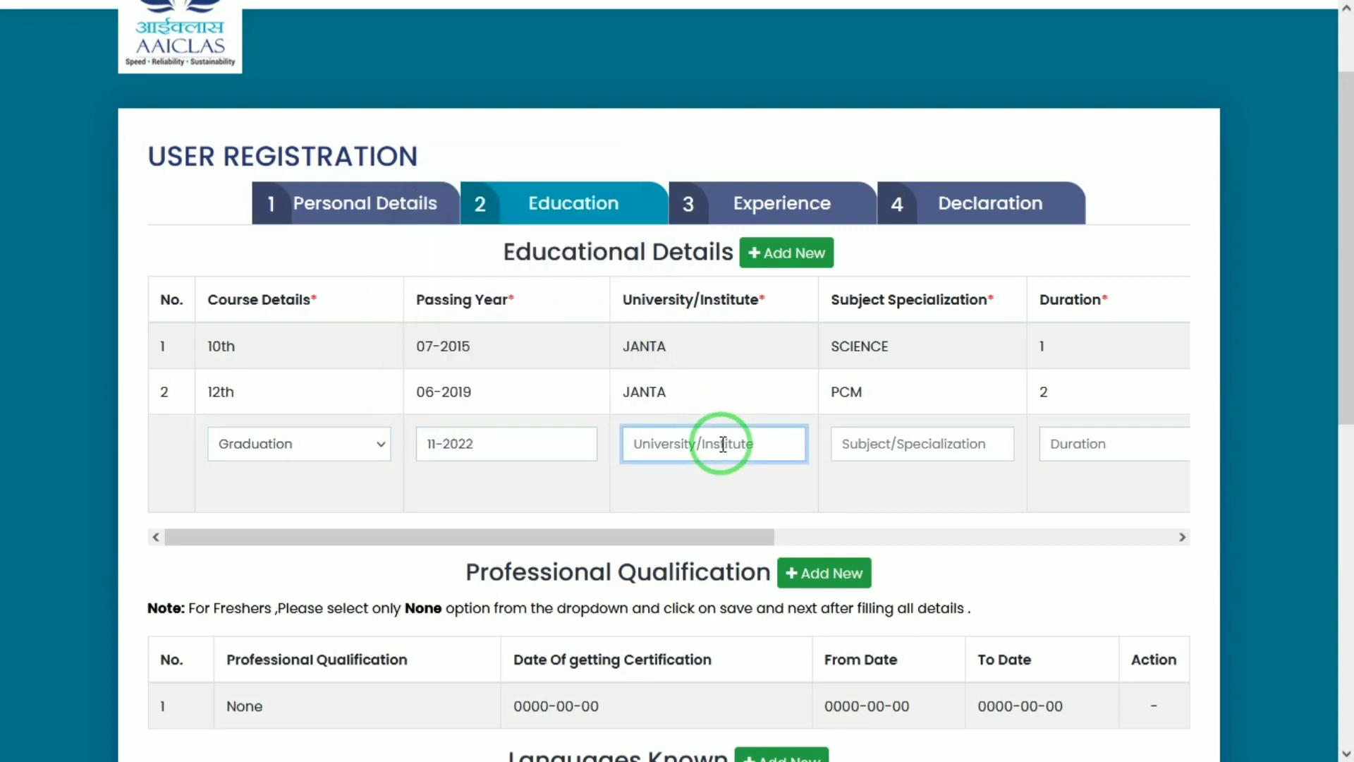
pyautogui.write('OADIA')
pyautogui.press('Tab')
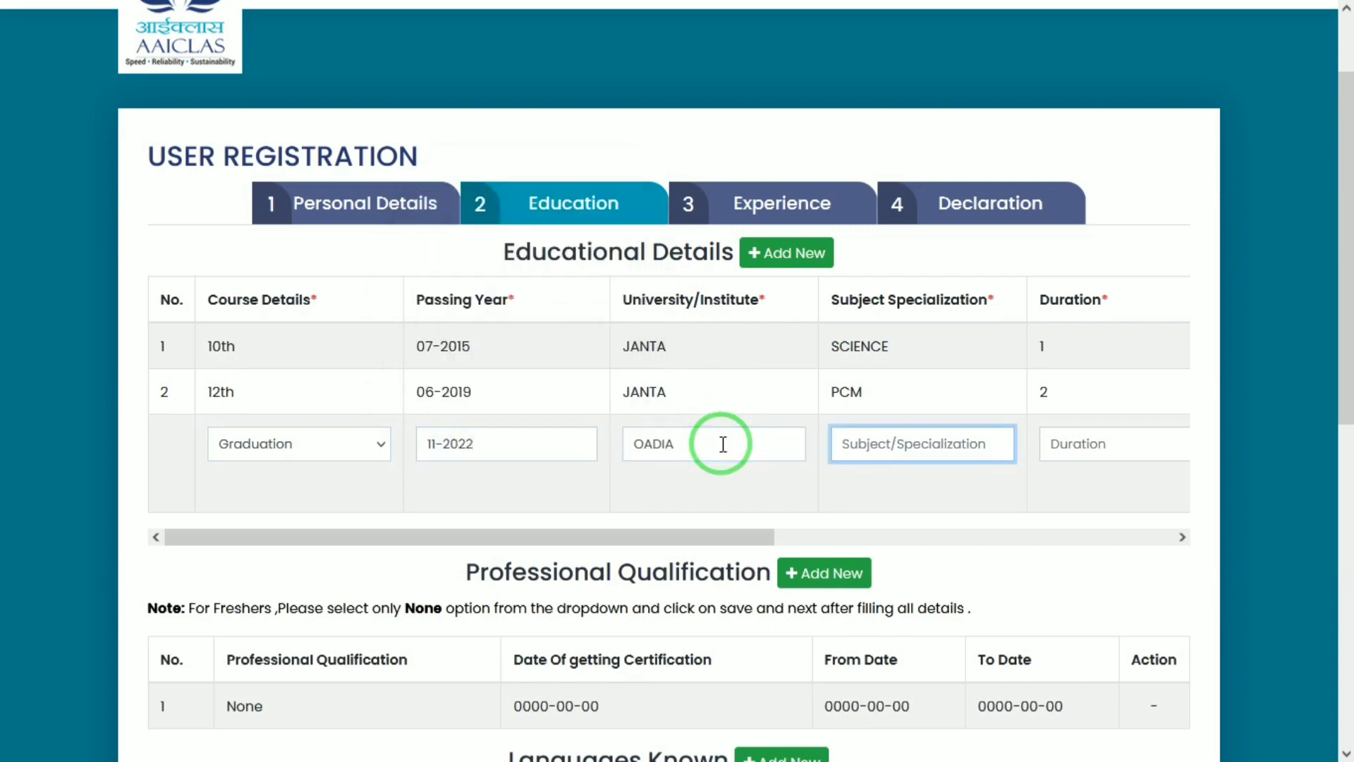
pyautogui.write('PM')
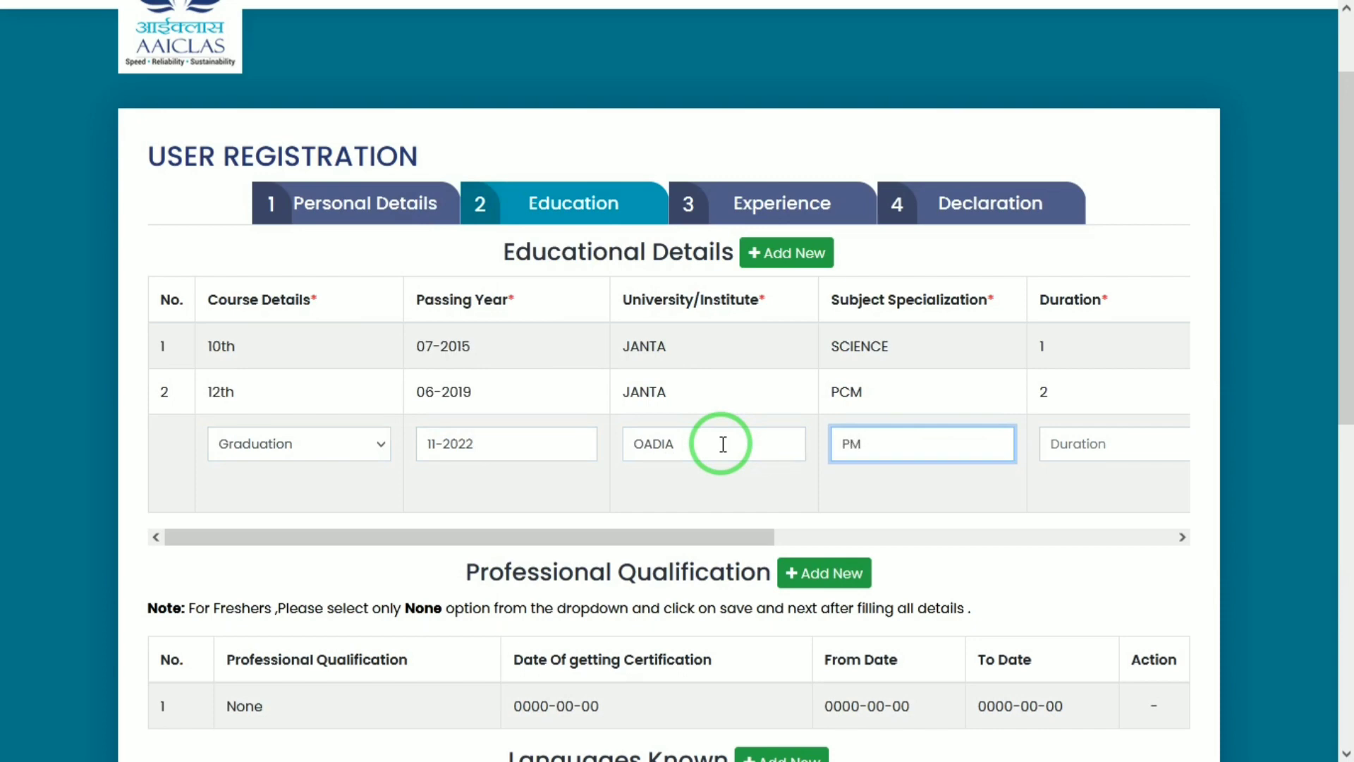
pyautogui.press('Tab')
pyautogui.write('8')
pyautogui.press('Tab')
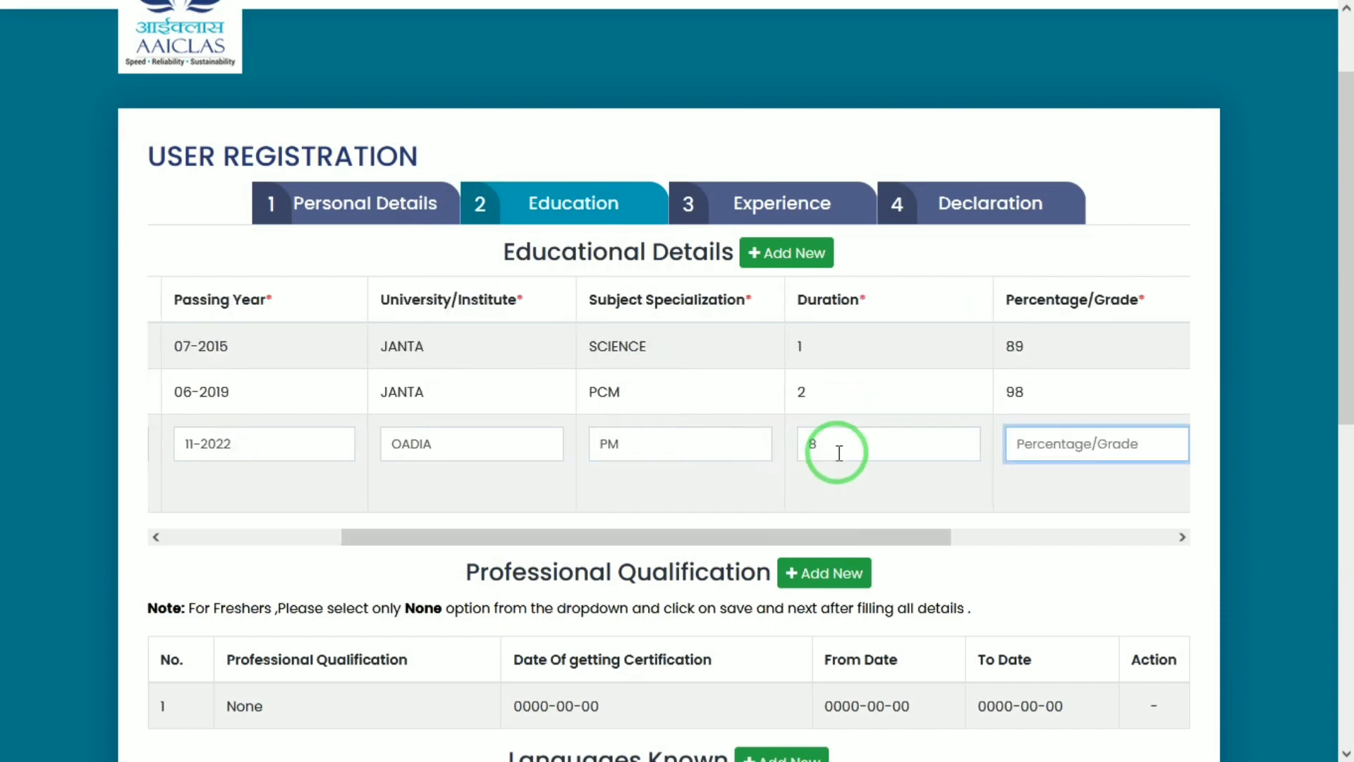
pyautogui.doubleClick(839, 453)
pyautogui.write('3')
pyautogui.press('Tab')
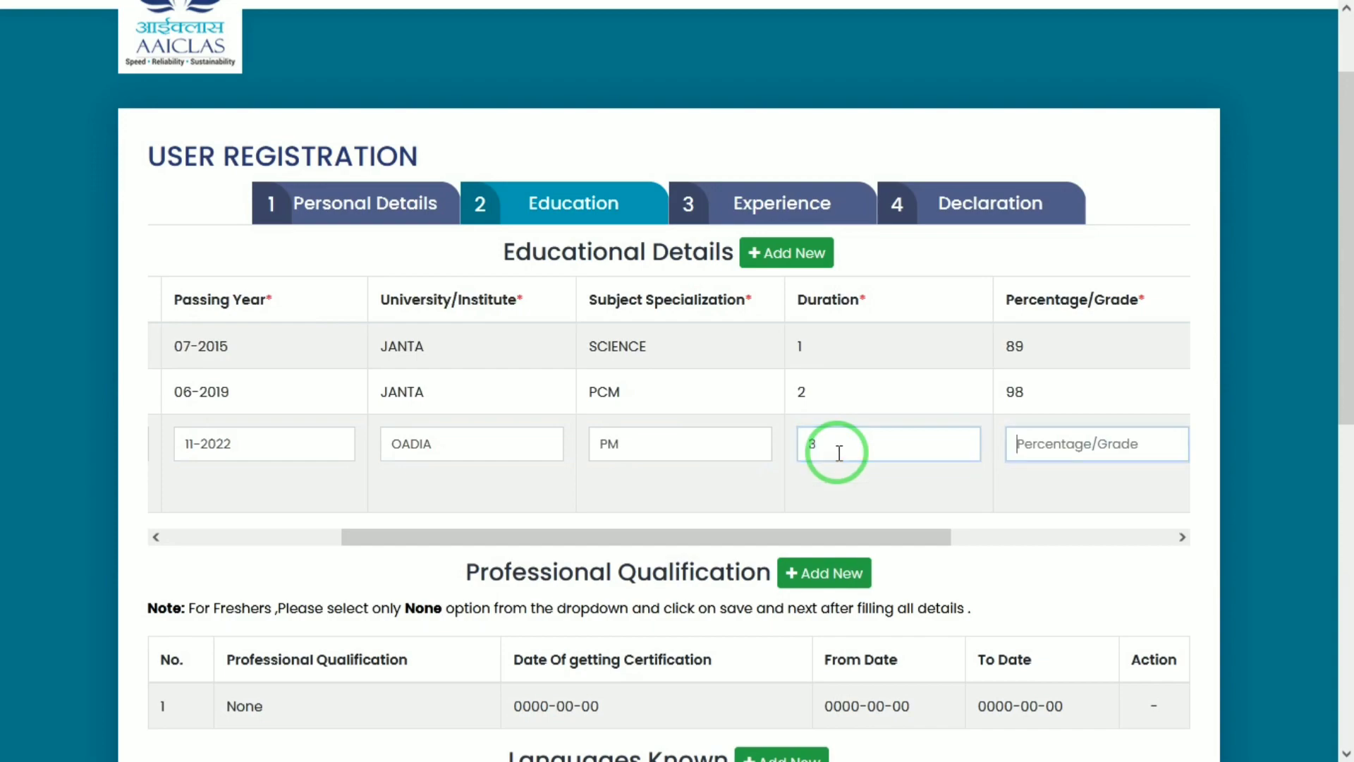
pyautogui.write('98')
# Attach 10th10.pdf as the graduation row's document
pyautogui.press('Tab')
pyautogui.press('Return')
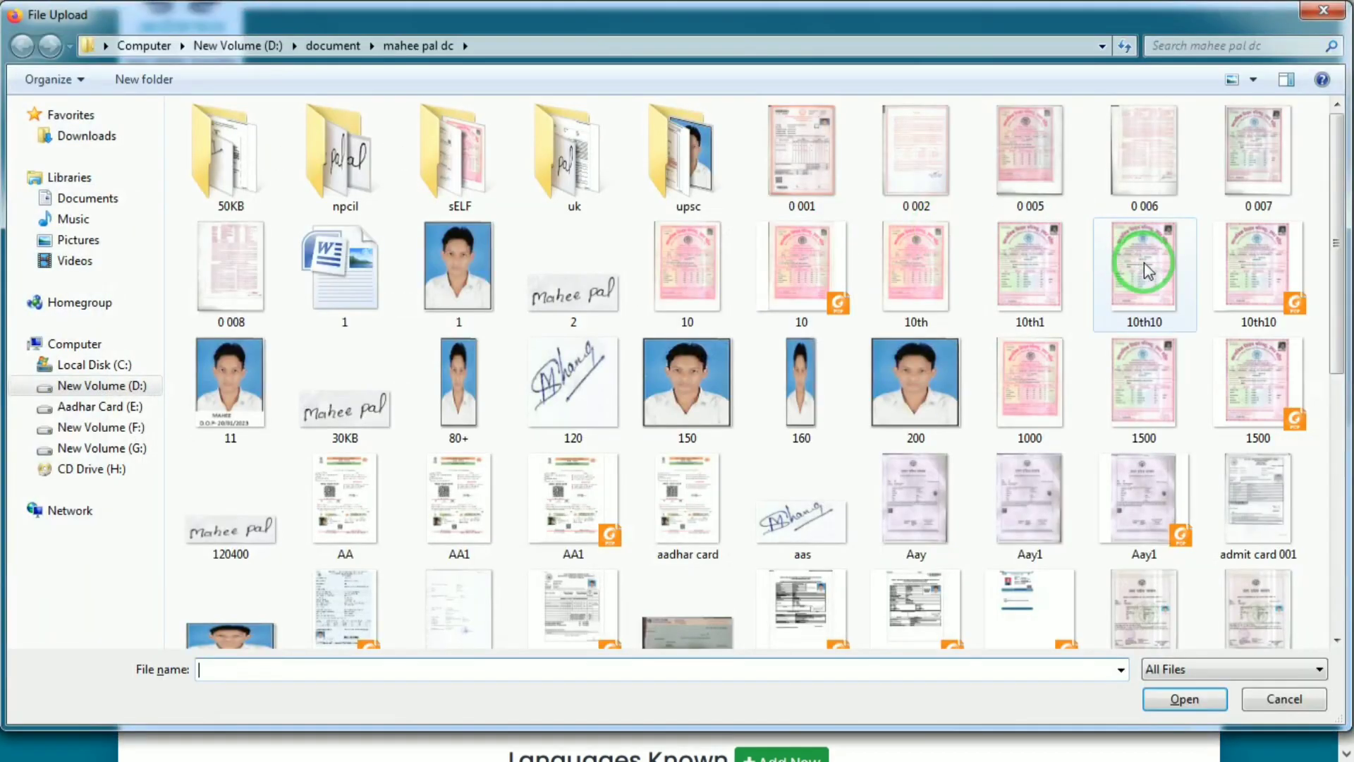
pyautogui.doubleClick(1278, 279)
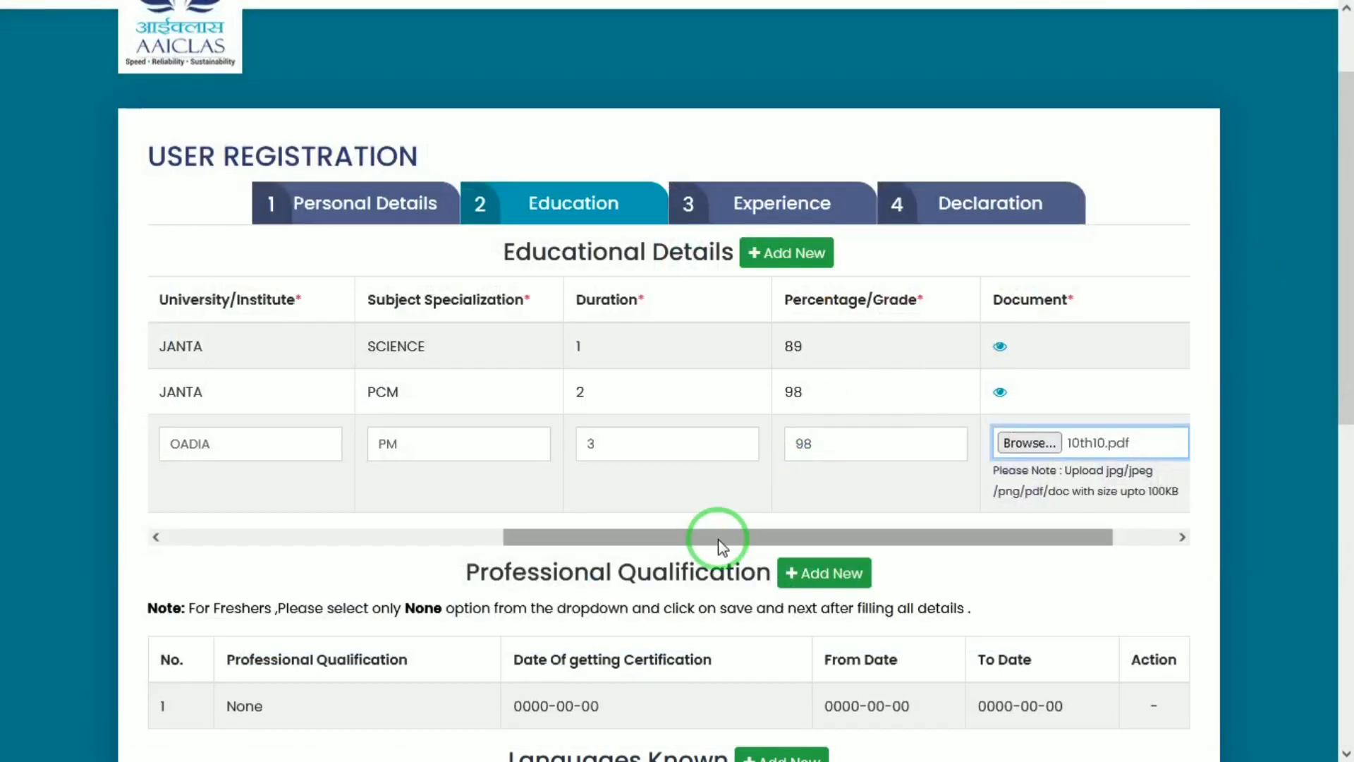
pyautogui.moveTo(677, 542); pyautogui.dragTo(300, 544)
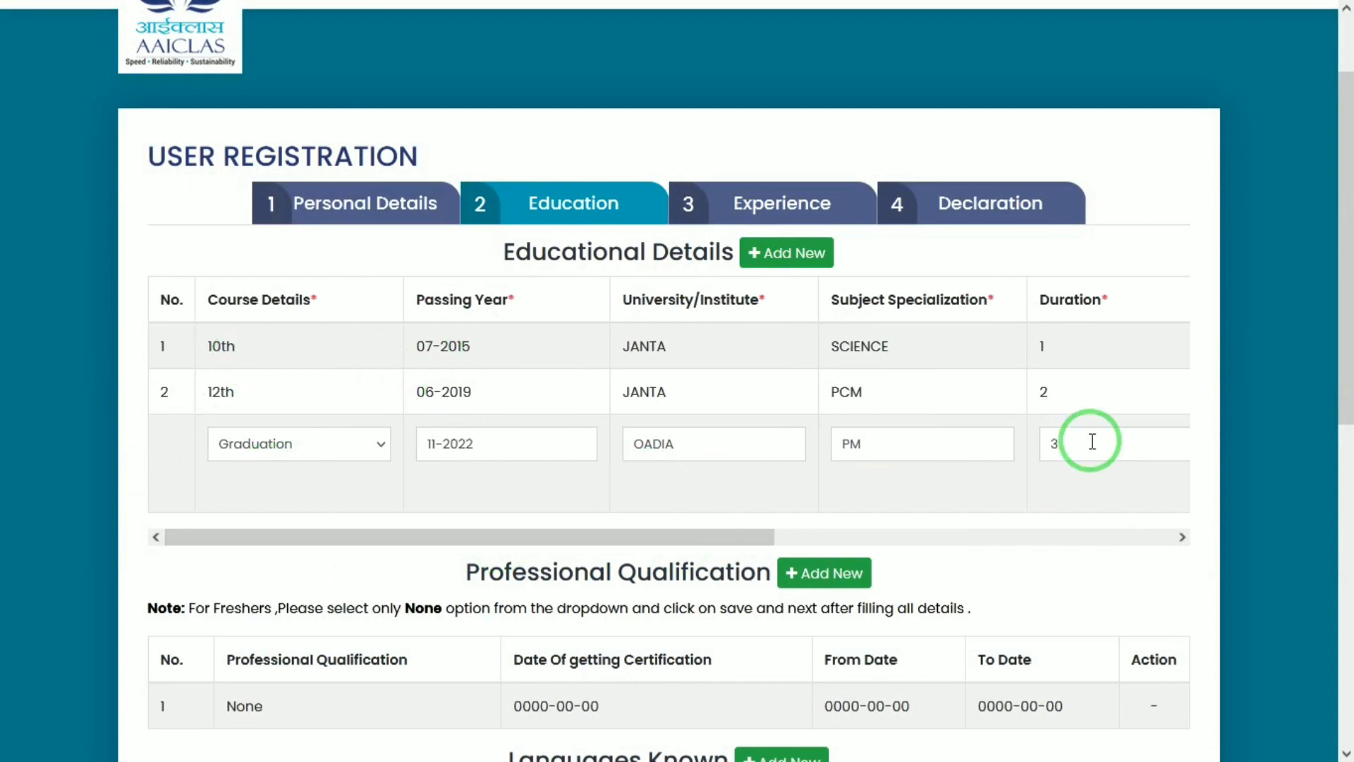
pyautogui.moveTo(1346, 311); pyautogui.dragTo(1340, 506)
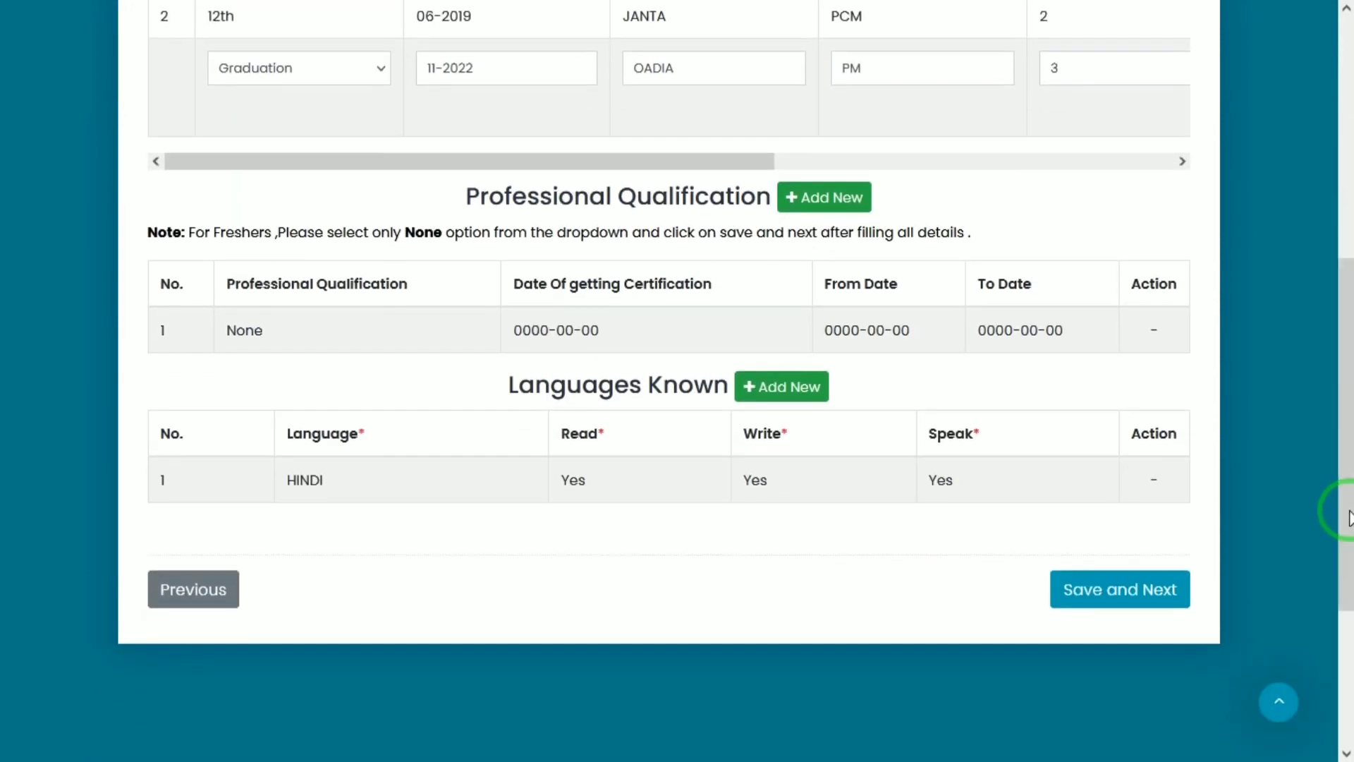
# Add an ENGLISH row under Languages Known
pyautogui.scroll(-1, 532, 343)
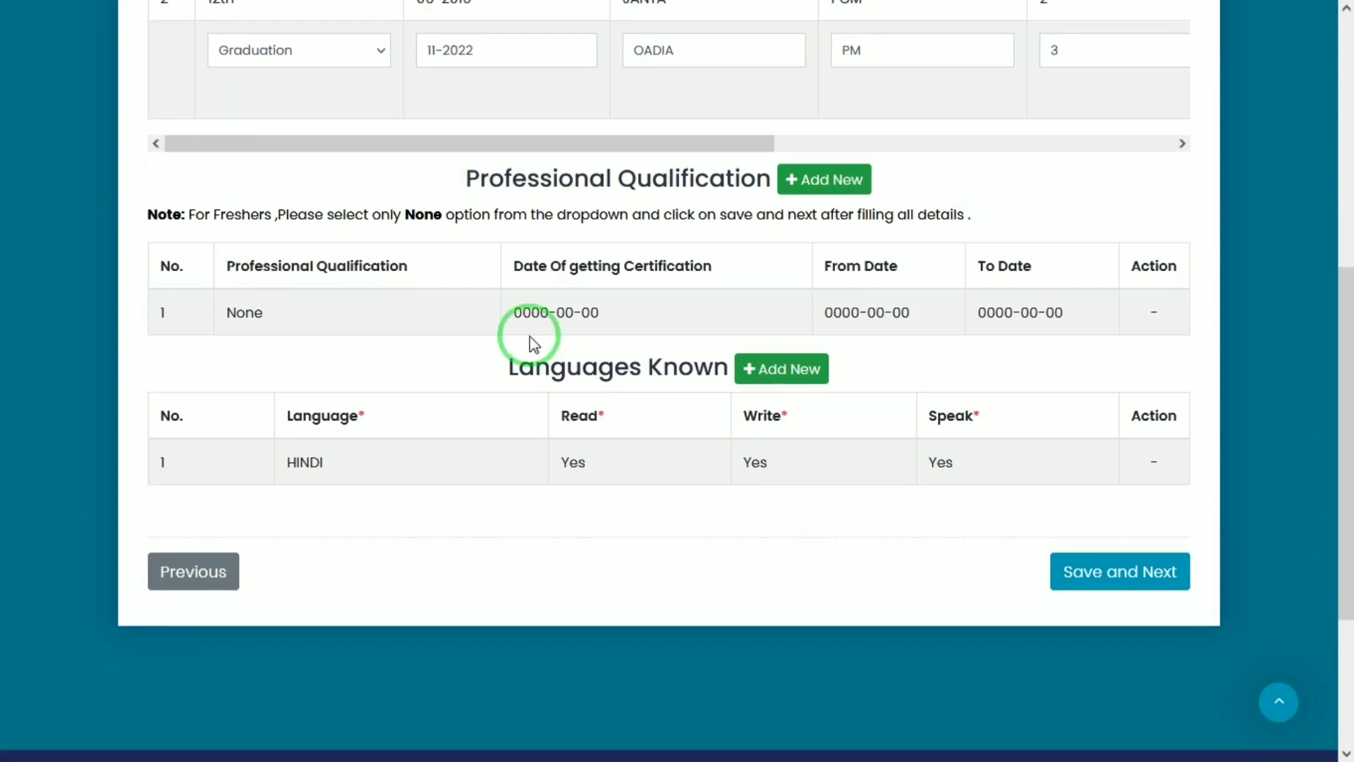
pyautogui.doubleClick(379, 258)
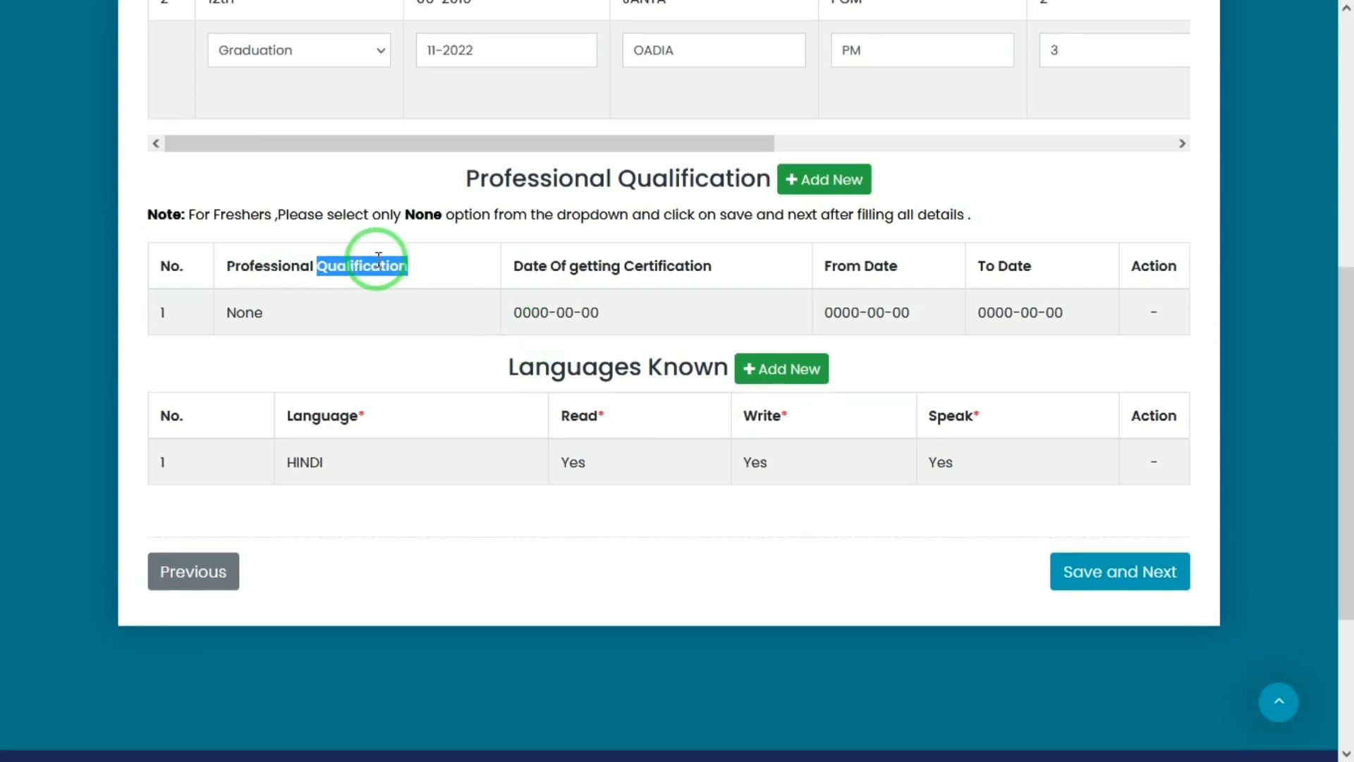
pyautogui.moveTo(245, 315)
pyautogui.mouseDown()
pyautogui.moveTo(277, 317)
pyautogui.moveTo(252, 314)
pyautogui.mouseUp()
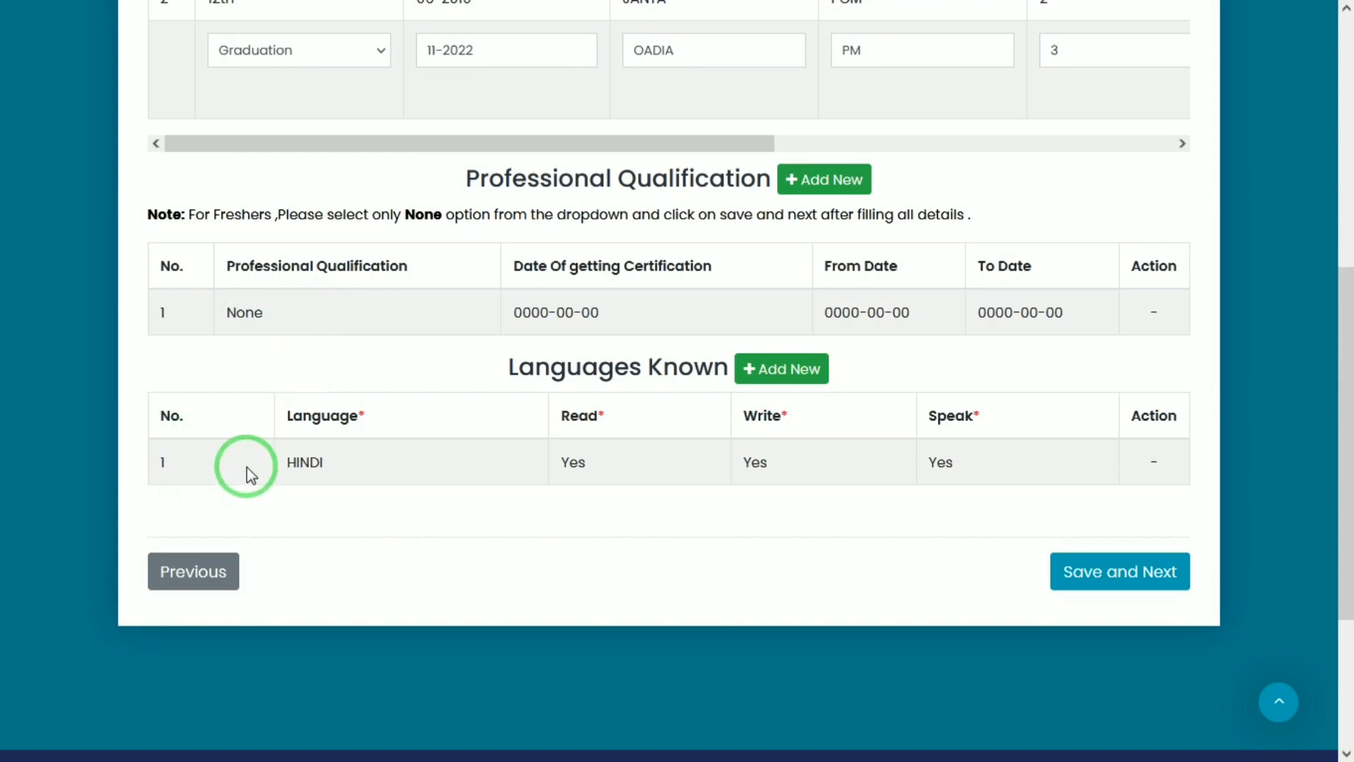
pyautogui.click(819, 362)
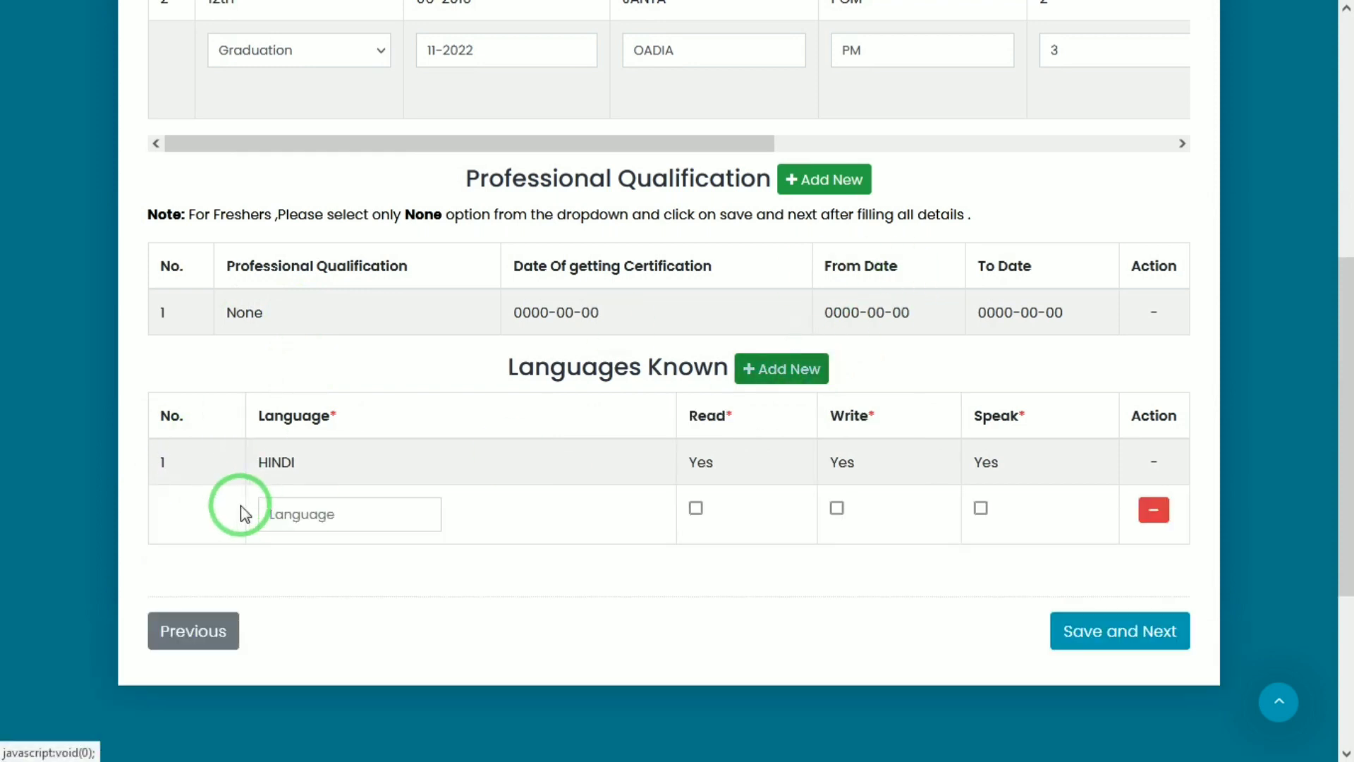
pyautogui.click(317, 512)
pyautogui.write('ENGL')
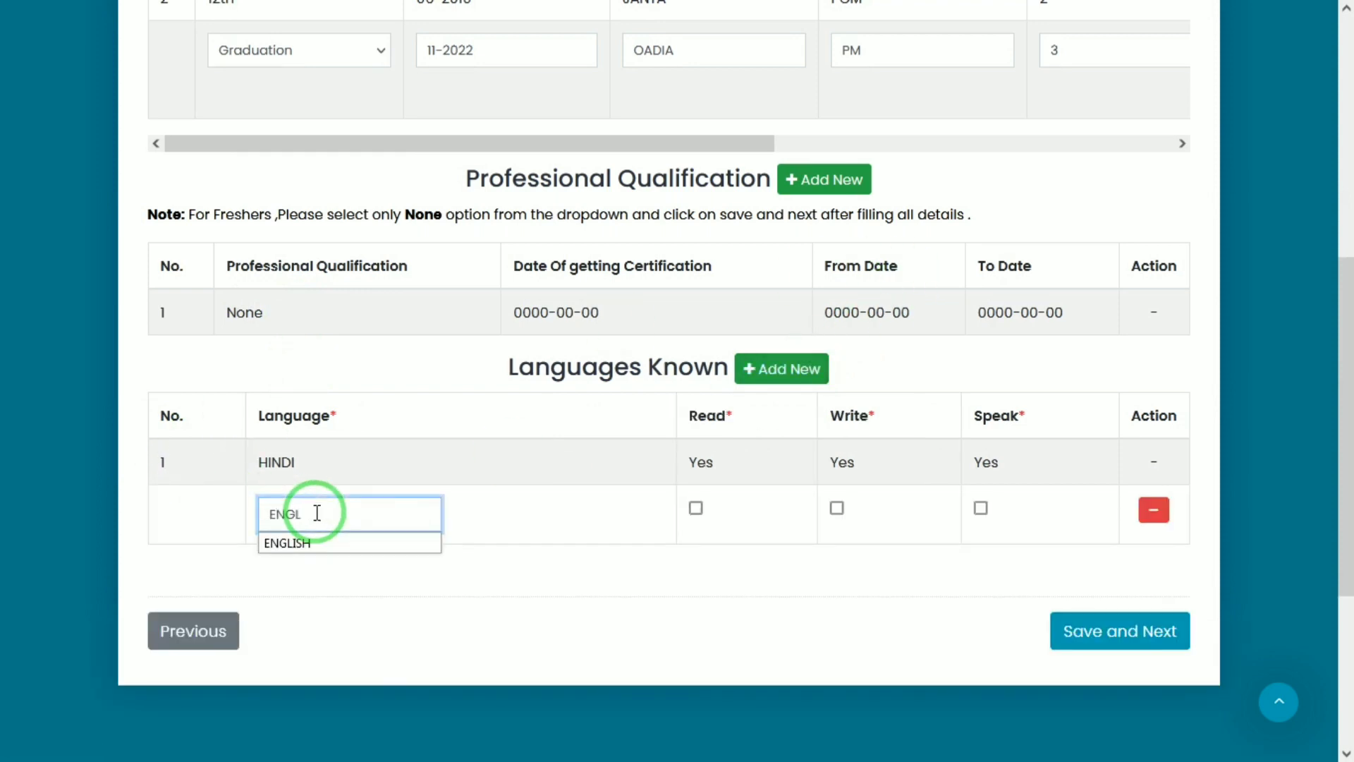
pyautogui.write('ISH')
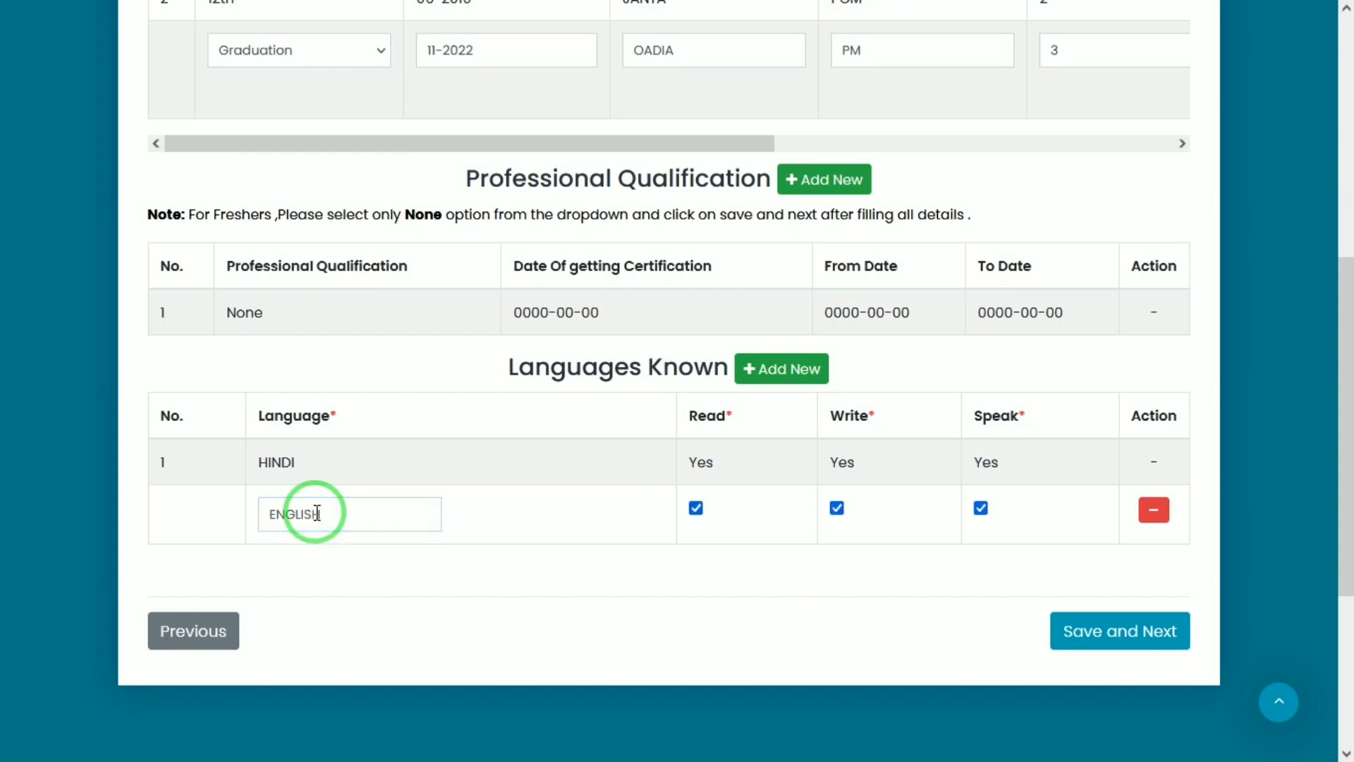
# Add a SANSKRIT row, then save the Education step and continue
pyautogui.click(771, 370)
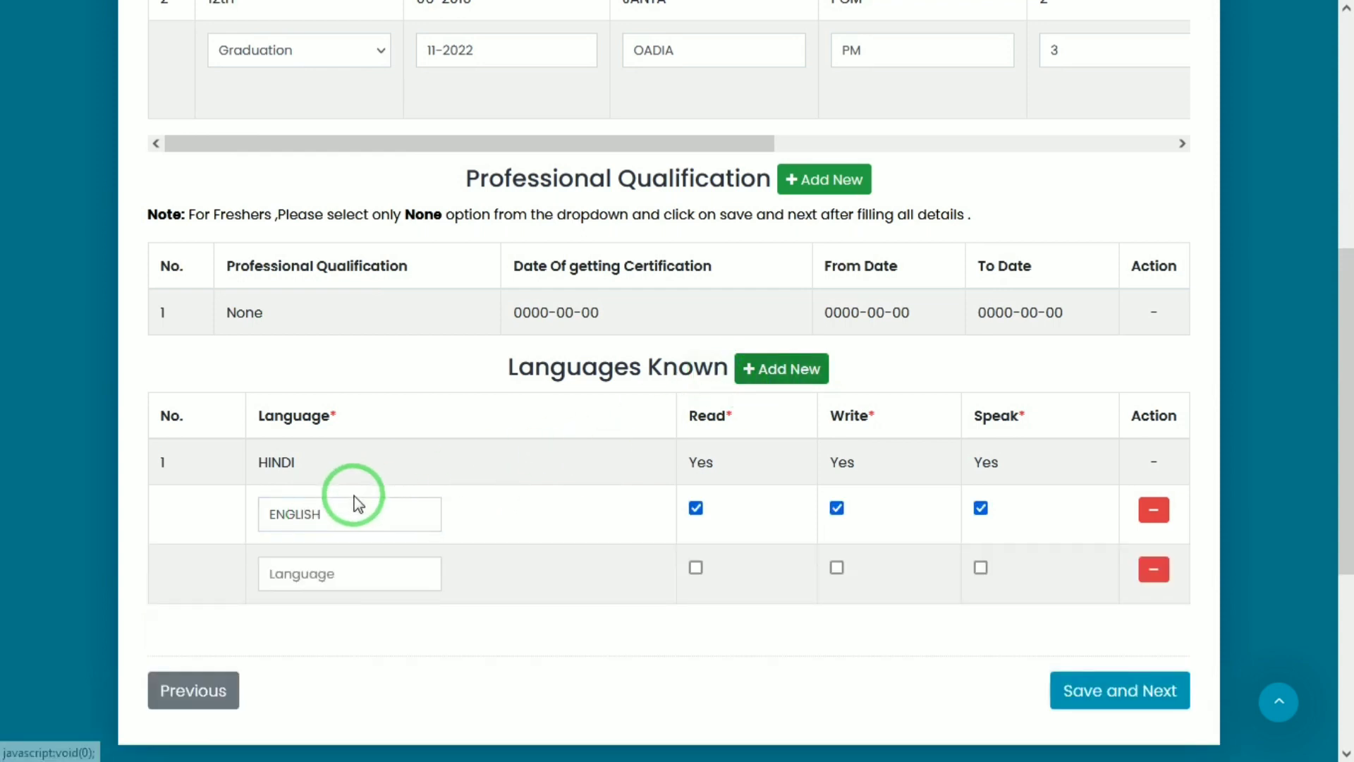
pyautogui.click(327, 572)
pyautogui.write('SANSK')
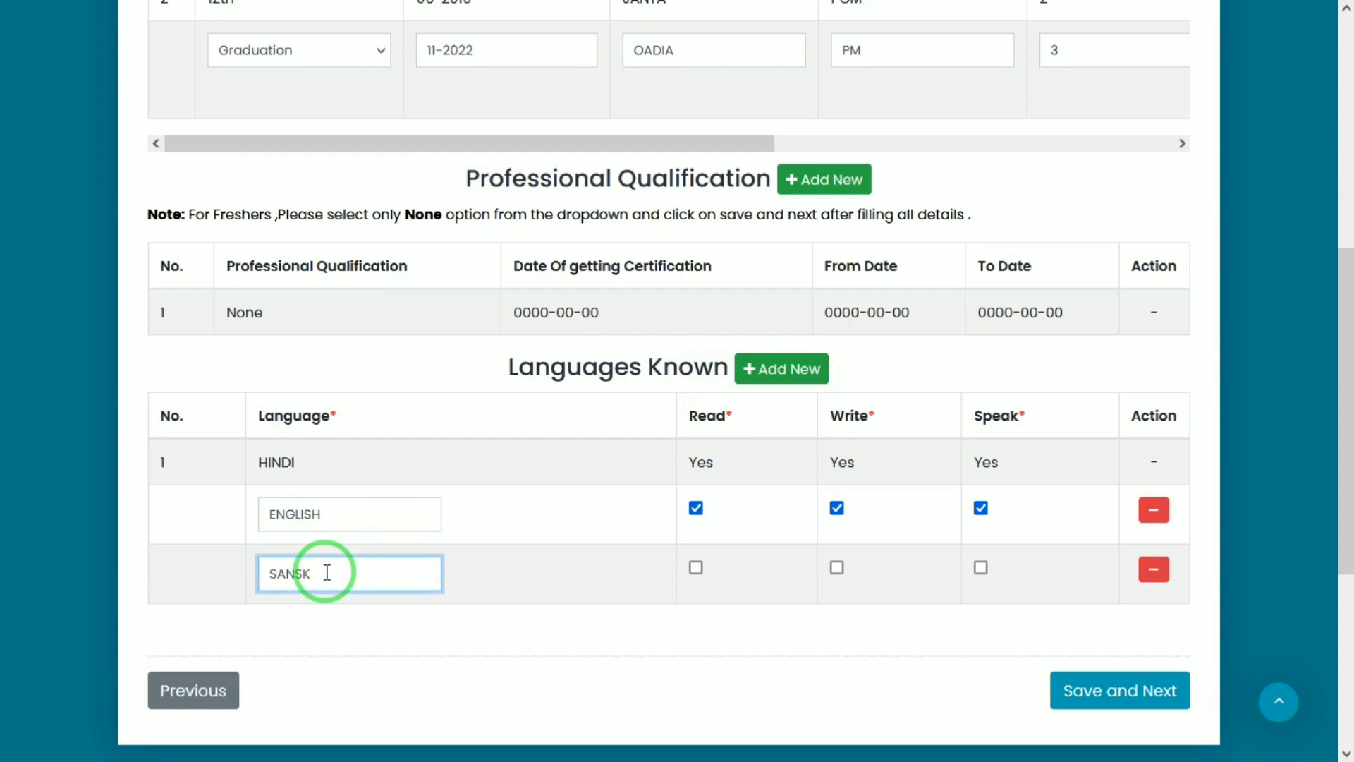
pyautogui.write('RIT')
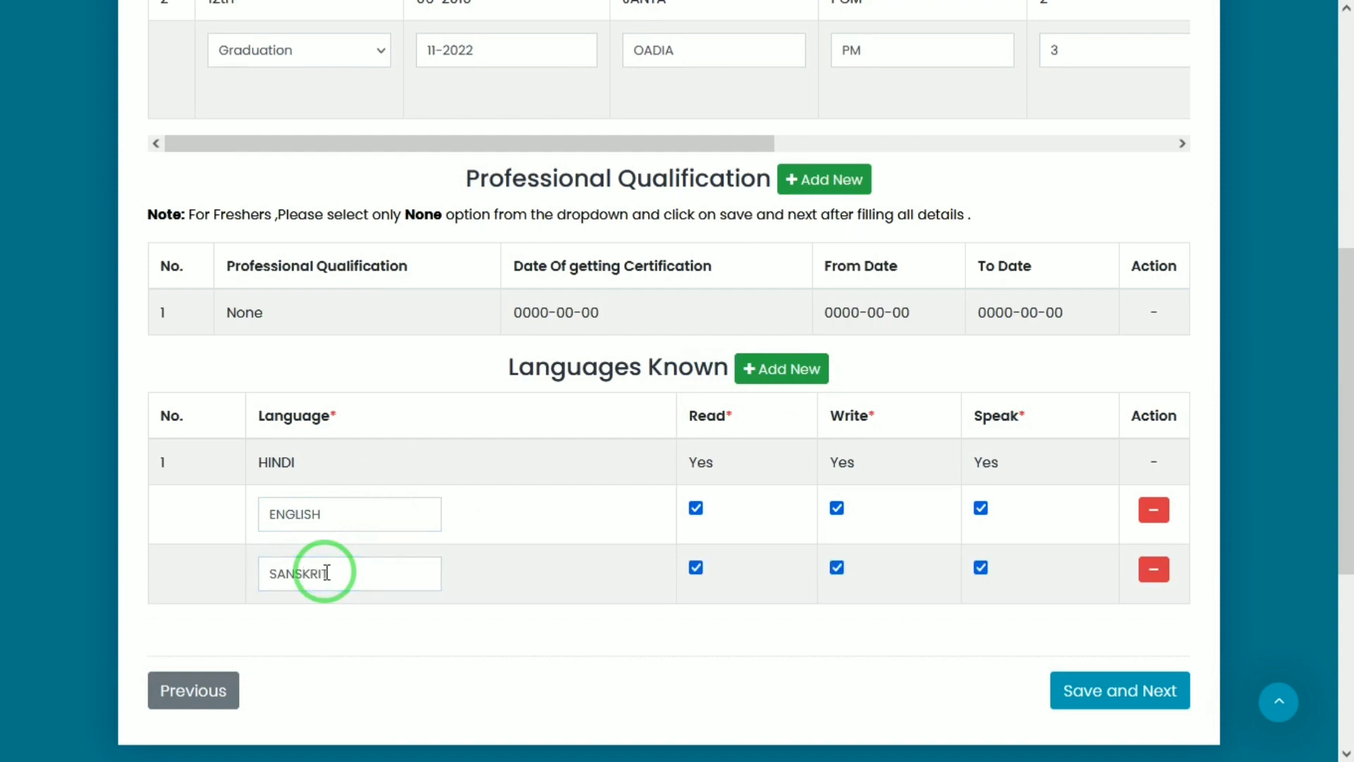
pyautogui.click(1082, 696)
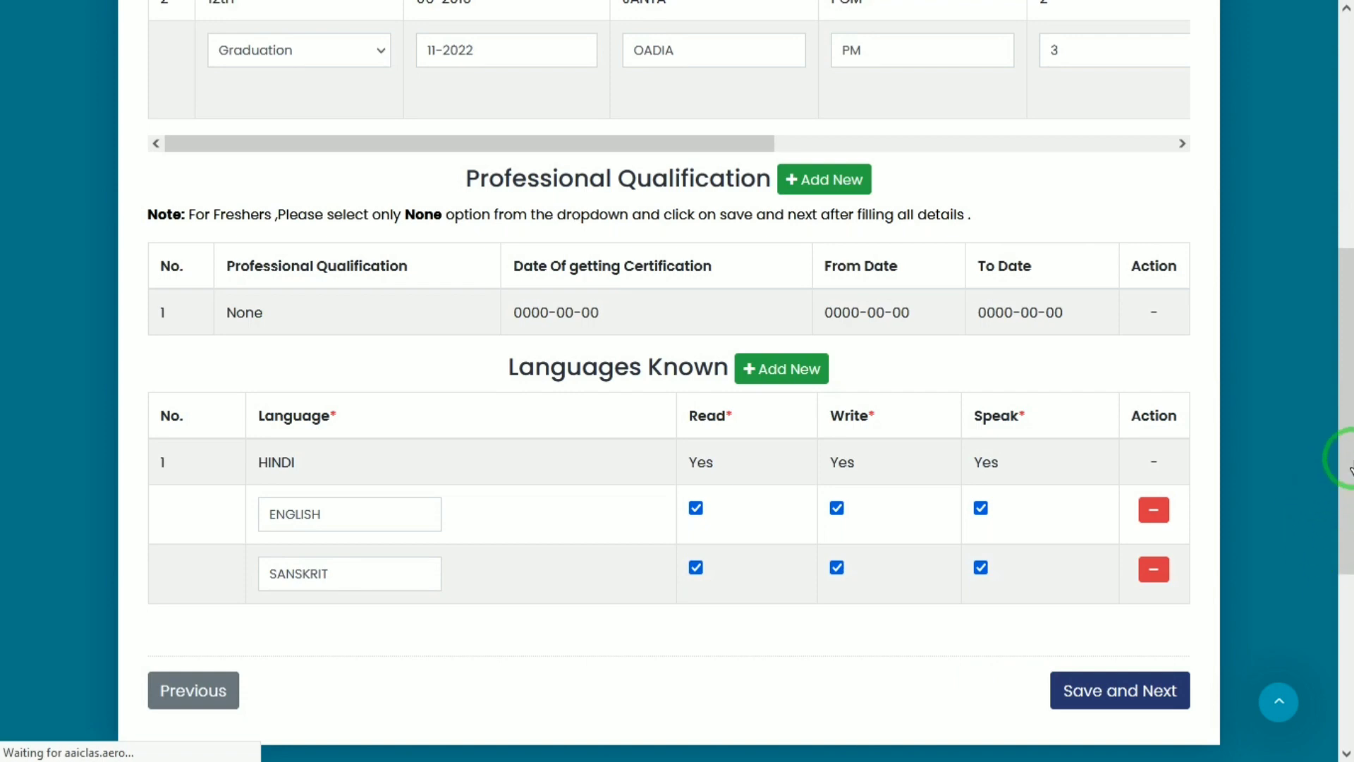
# Go to the Experience step, showing the single FRESHER row with 0 years - 0 month
pyautogui.moveTo(1351, 469); pyautogui.dragTo(1351, 227)
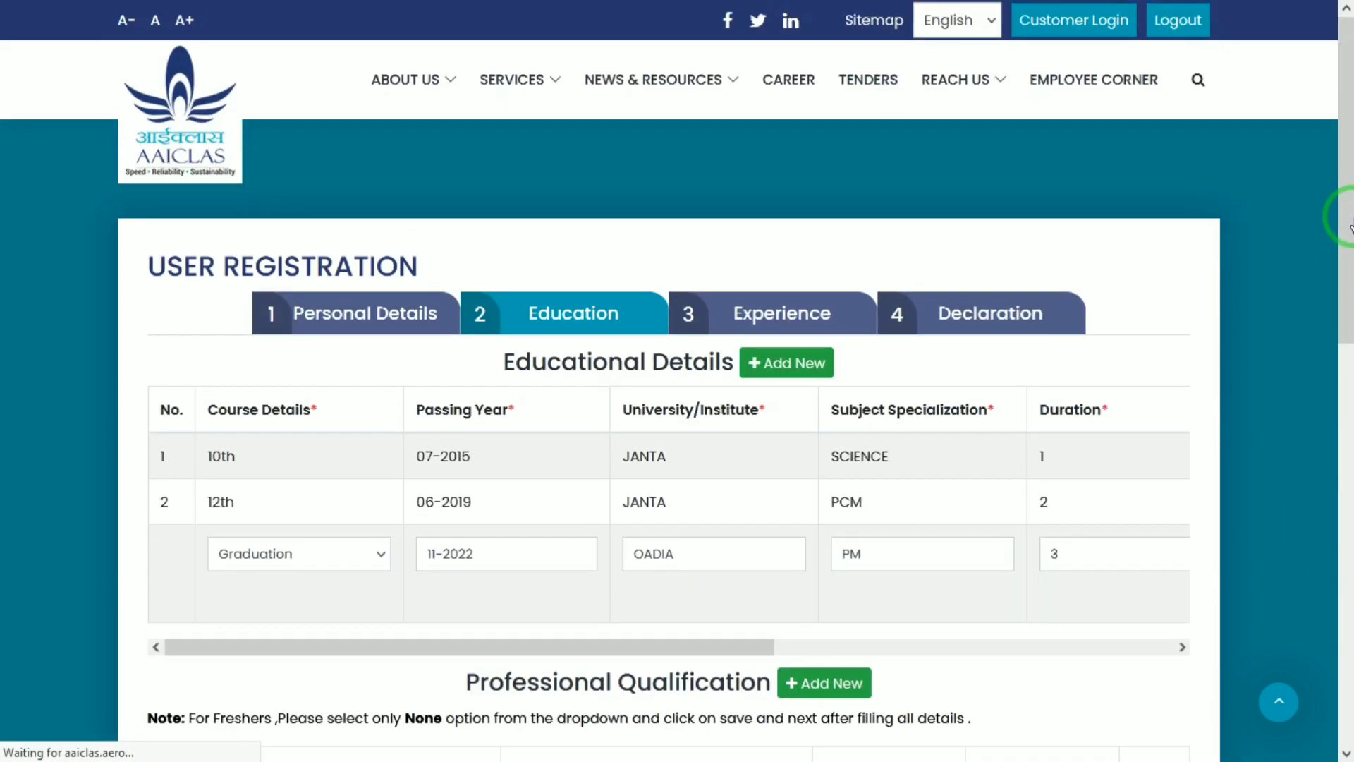
pyautogui.click(877, 329)
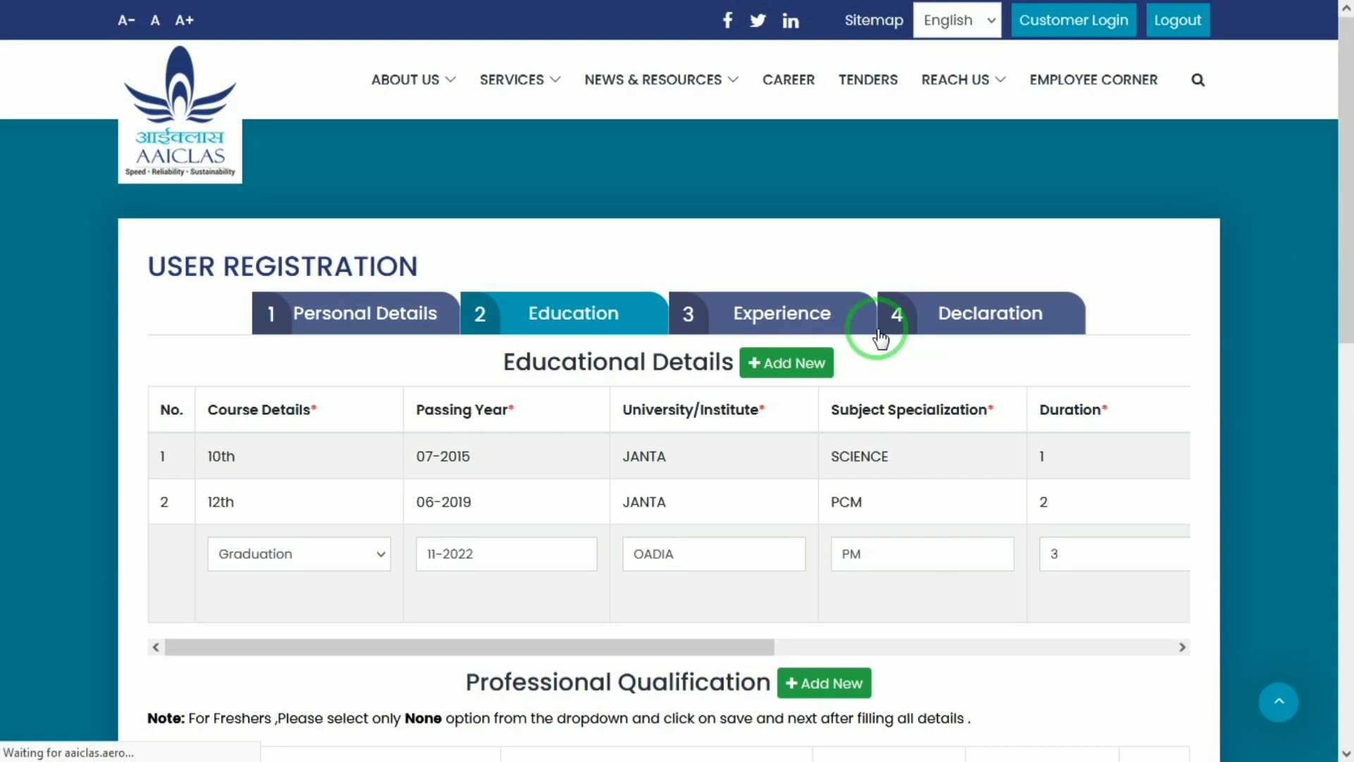
pyautogui.click(788, 312)
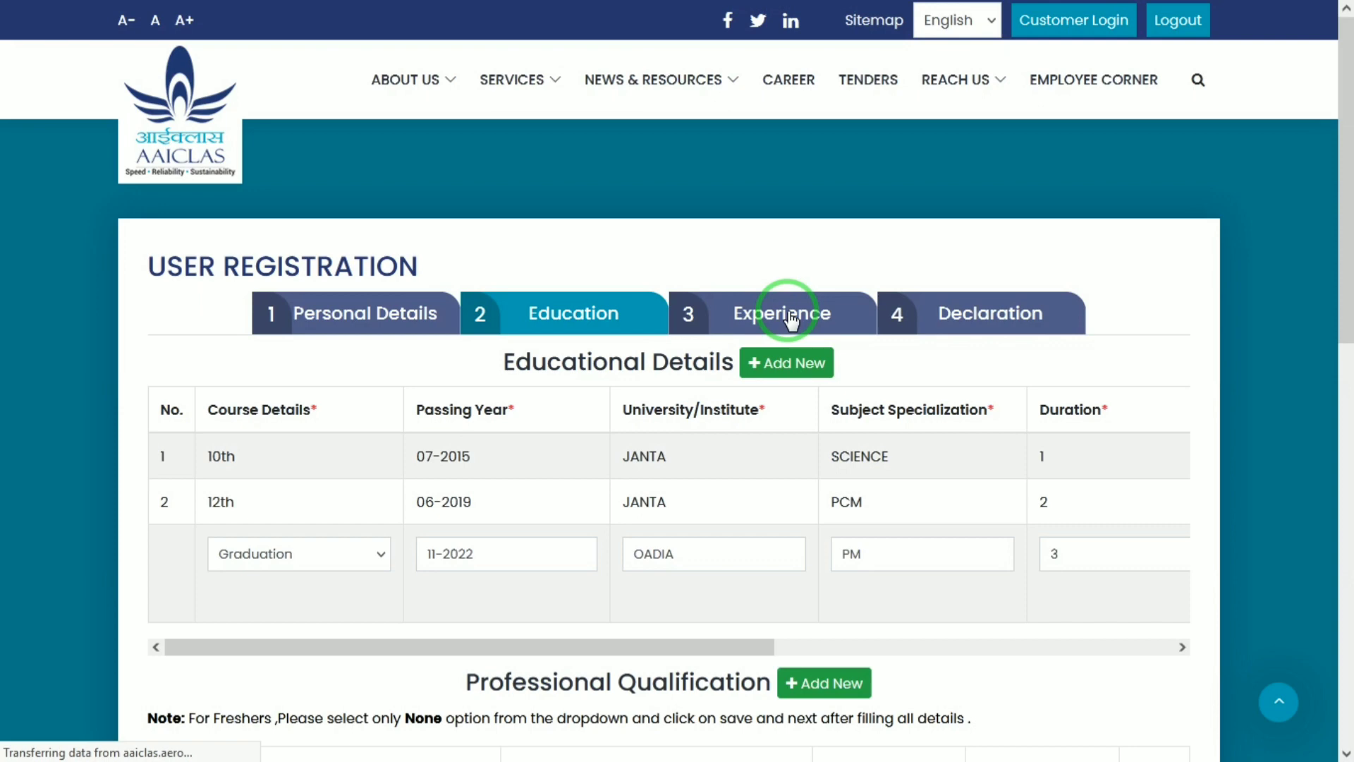
pyautogui.click(847, 498)
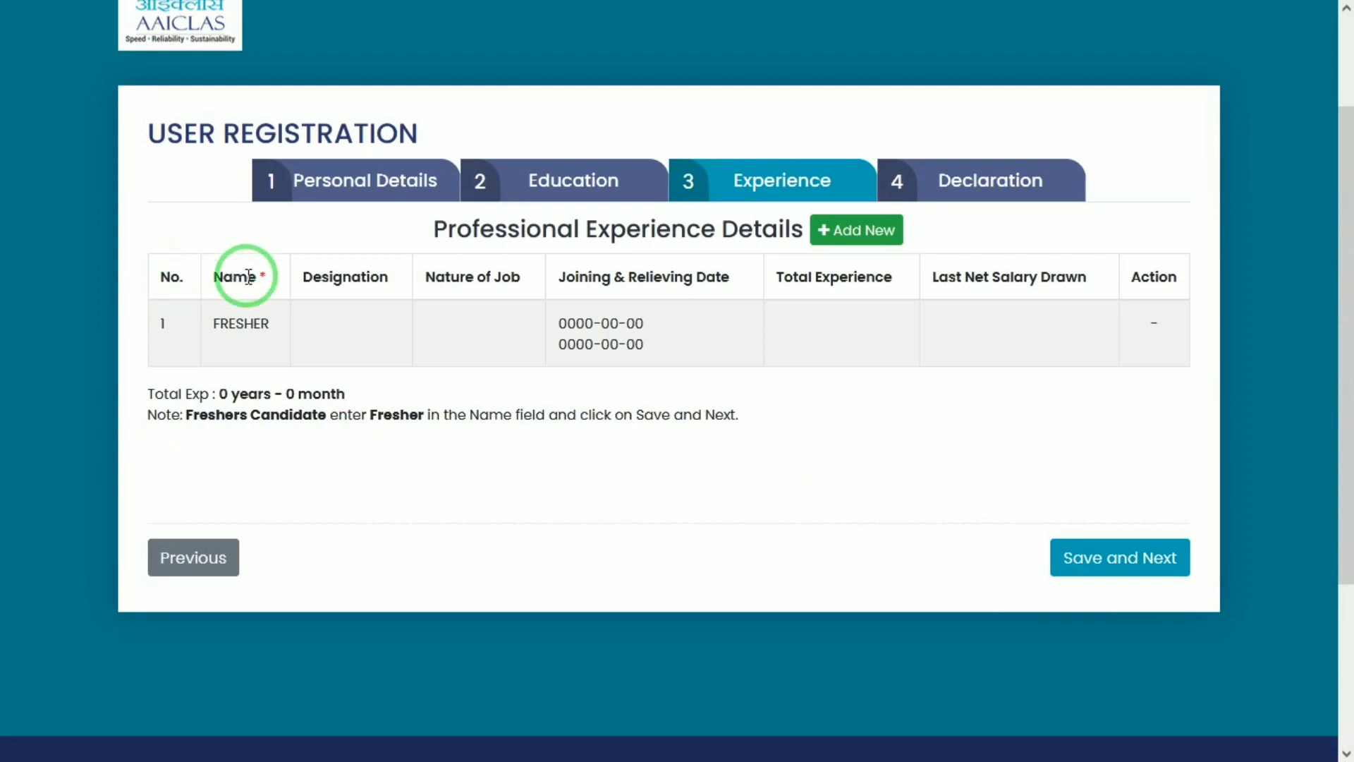
# Save the Experience step with its single FRESHER entry, dates left at 0000-00-00
pyautogui.moveTo(219, 282); pyautogui.dragTo(247, 328)
pyautogui.click(254, 332)
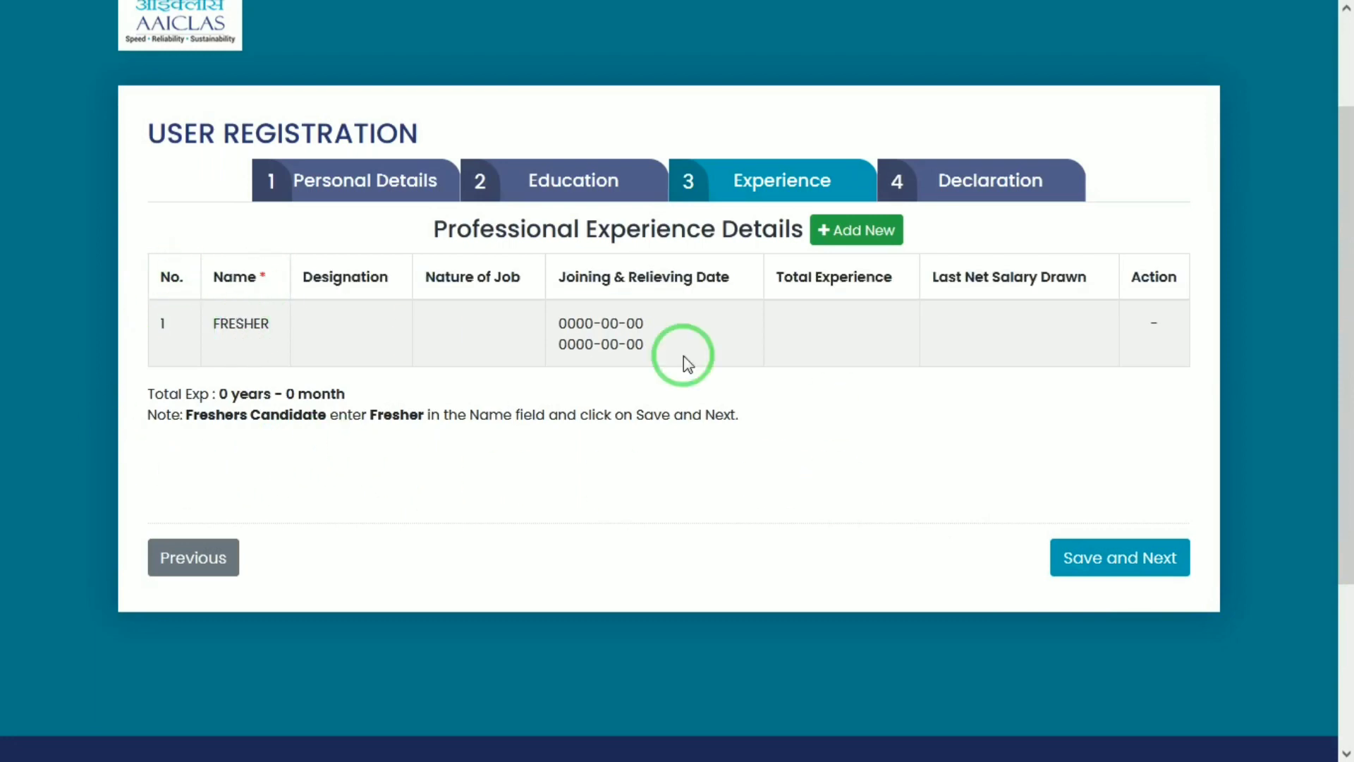
pyautogui.moveTo(207, 418); pyautogui.dragTo(314, 409)
pyautogui.click(316, 409)
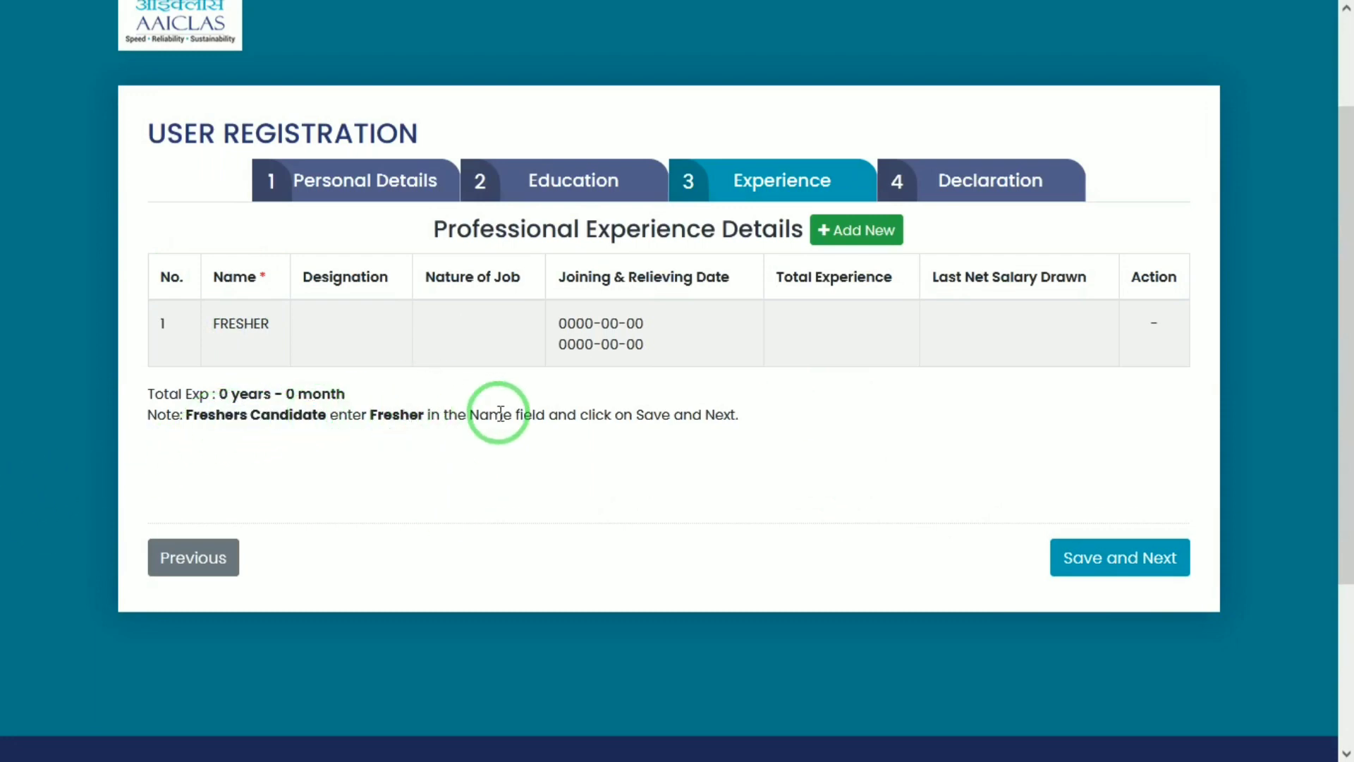
pyautogui.click(1146, 562)
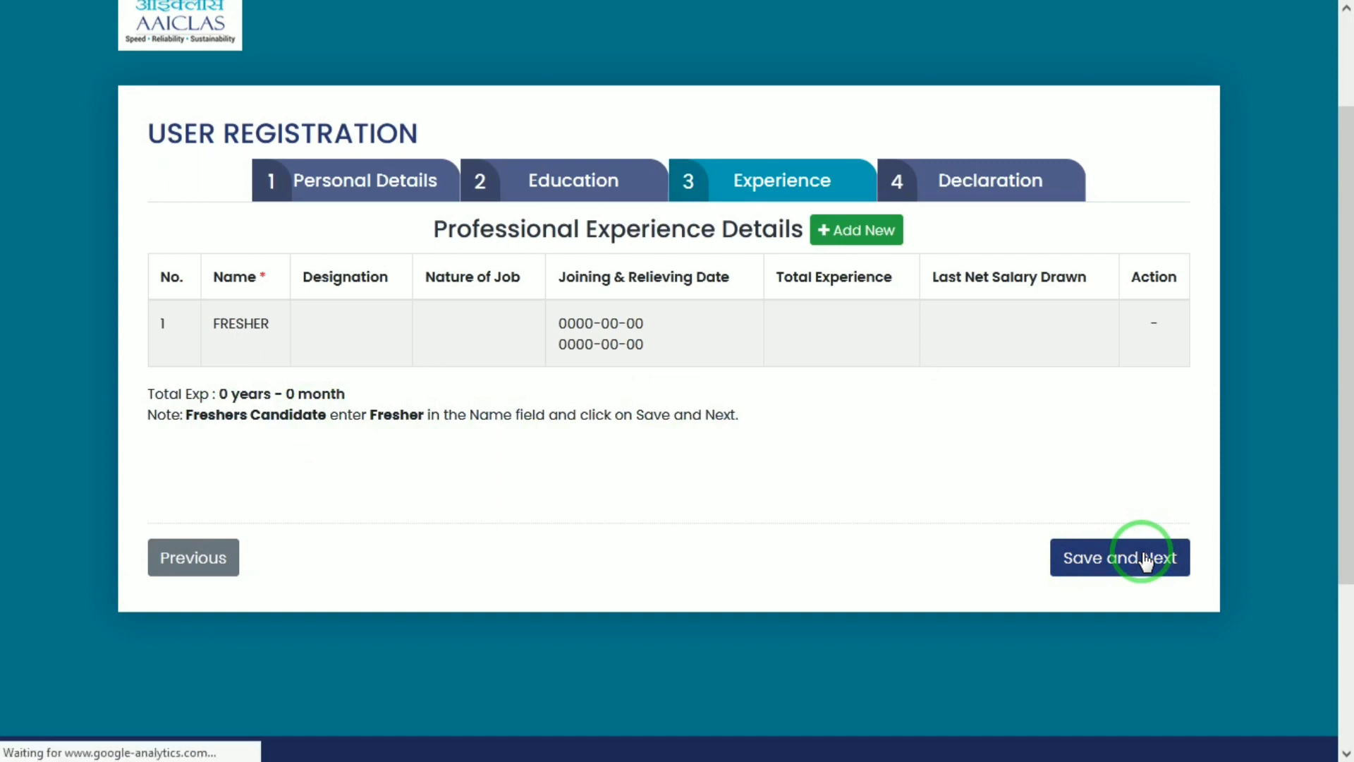